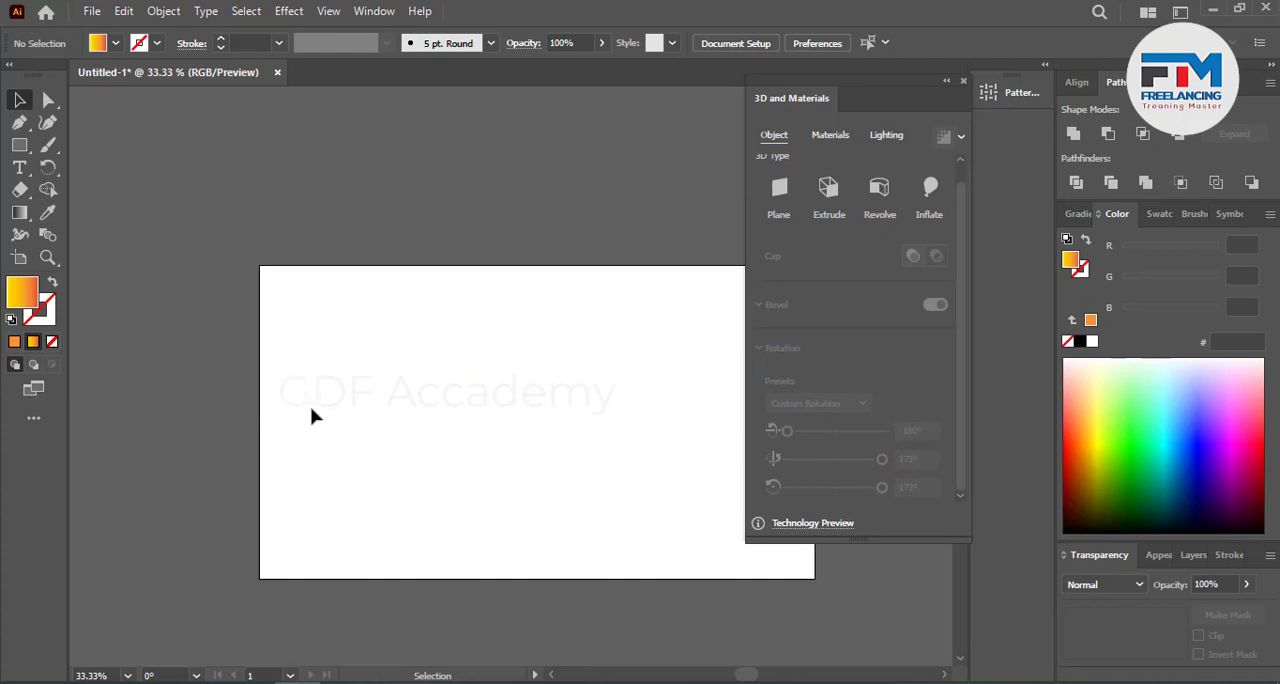
Step: Draw a tall rectangle with the yellow-to-orange gradient fill and no stroke in the empty space above the artboard
scroll(312, 416, "up", 1)
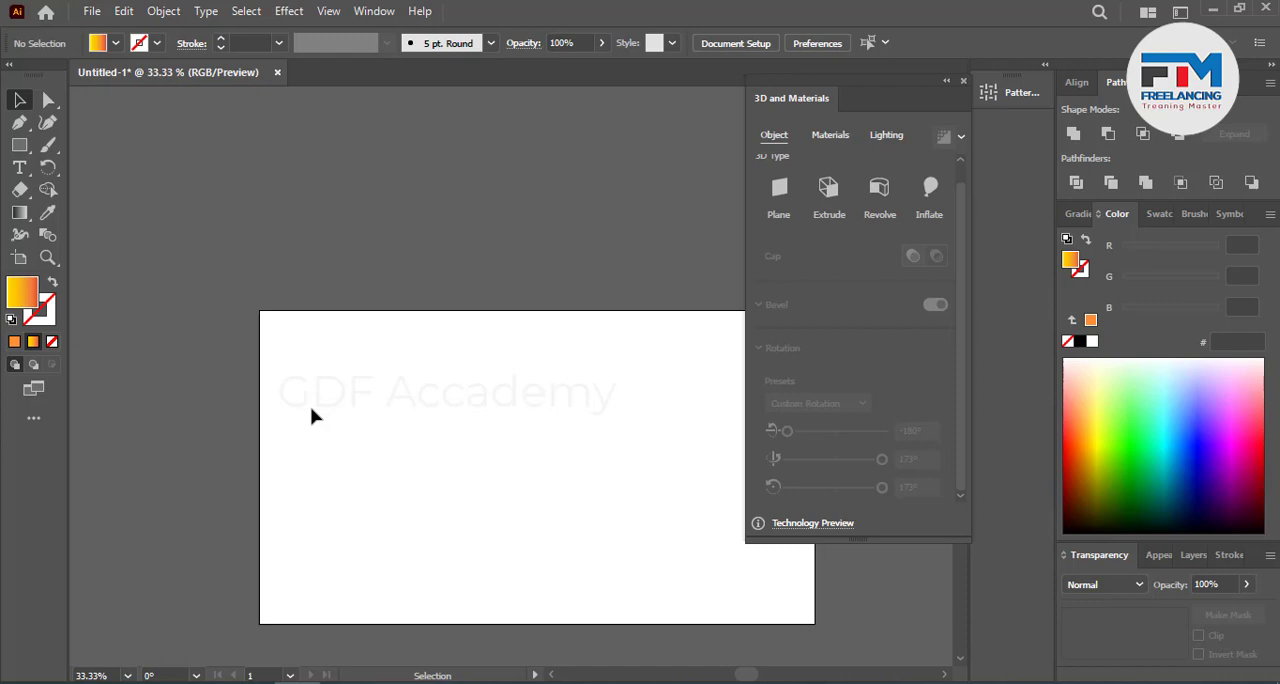
scroll(312, 416, "up", 1)
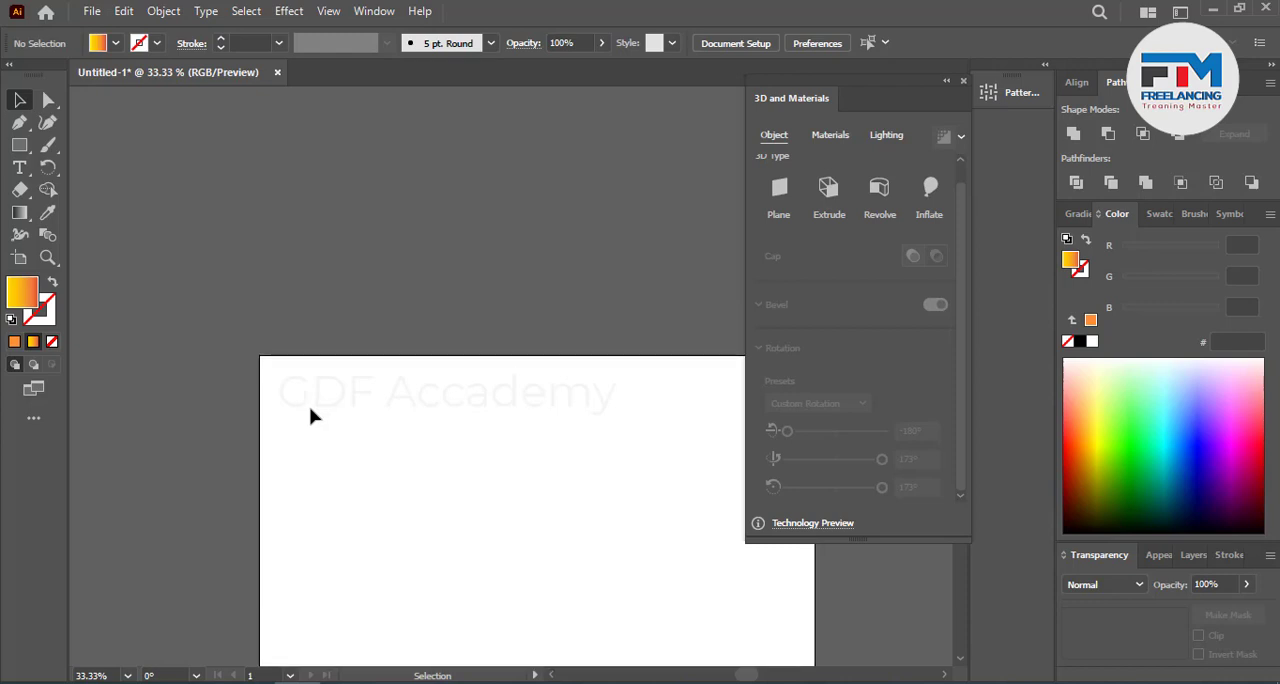
scroll(309, 414, "down", 1)
scroll(294, 409, "up", 4)
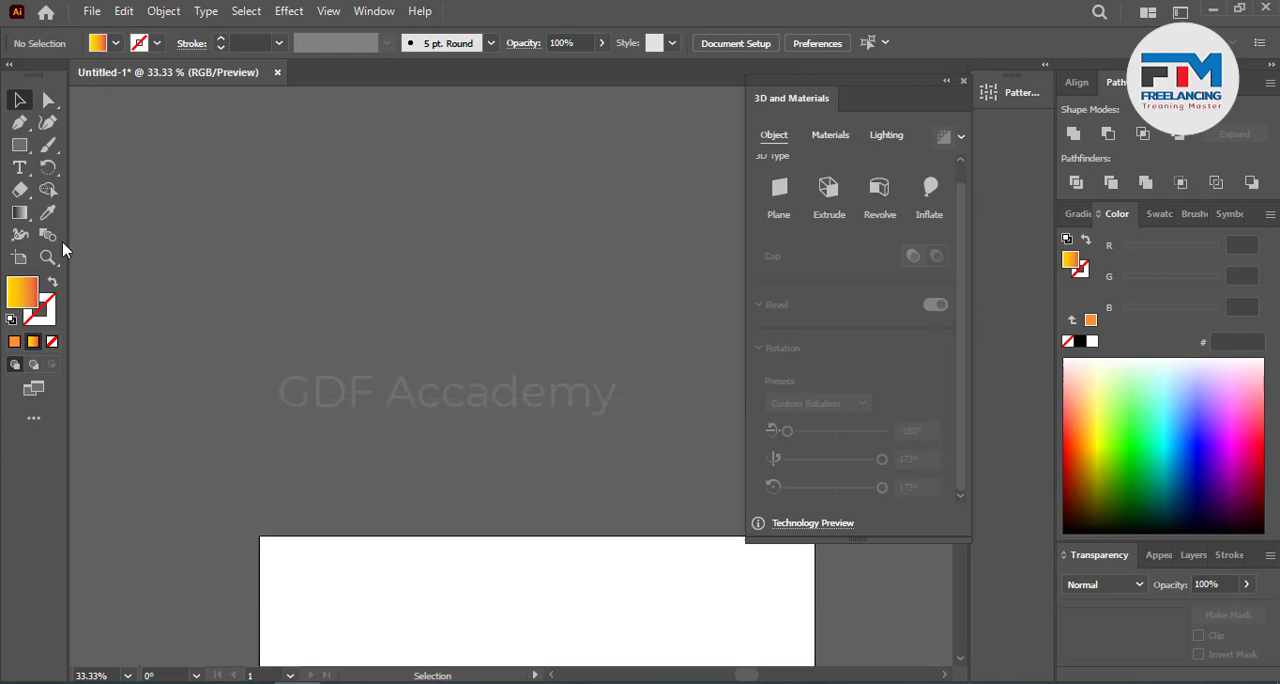
left_click_drag(19, 144, 80, 152)
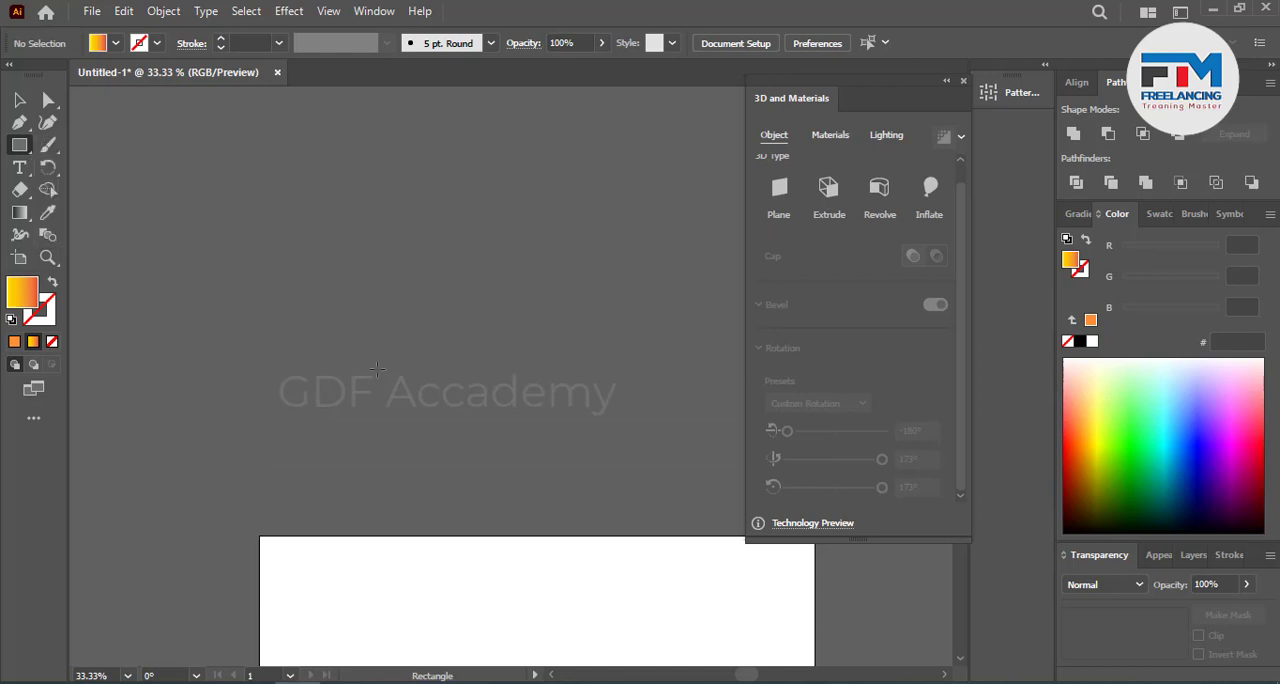
scroll(377, 370, "up", 3)
left_click_drag(288, 194, 618, 626)
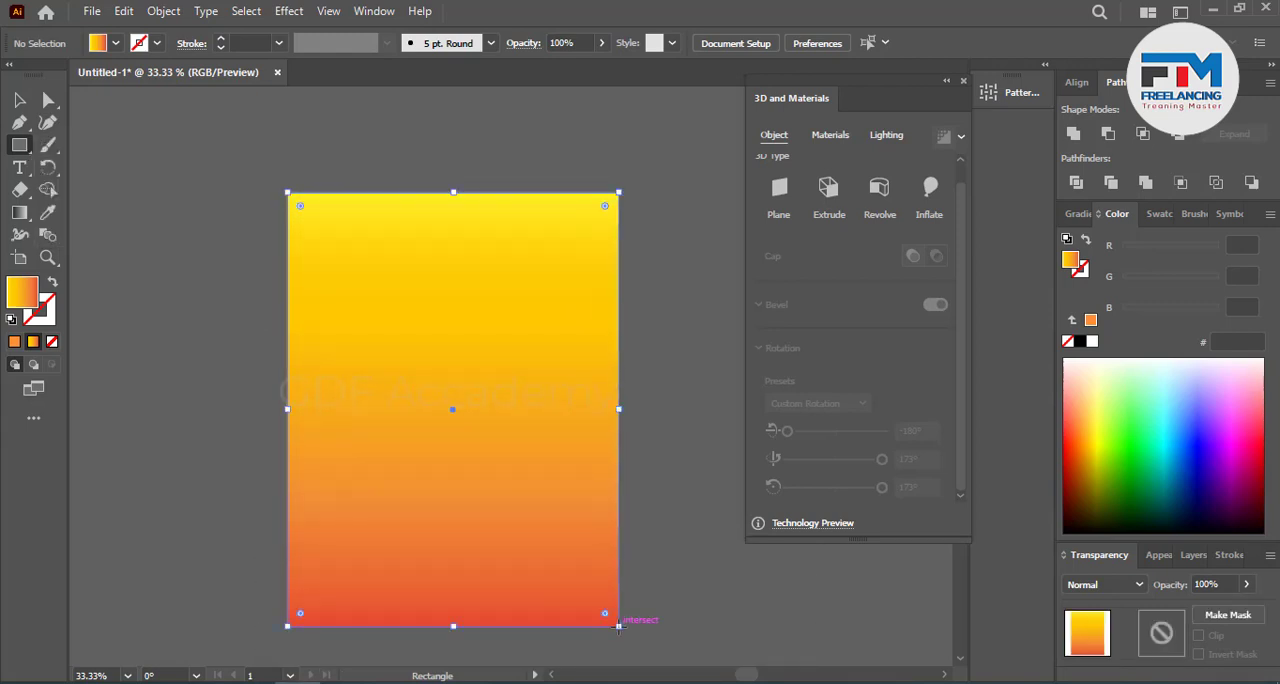
left_click(20, 100)
left_click(138, 202)
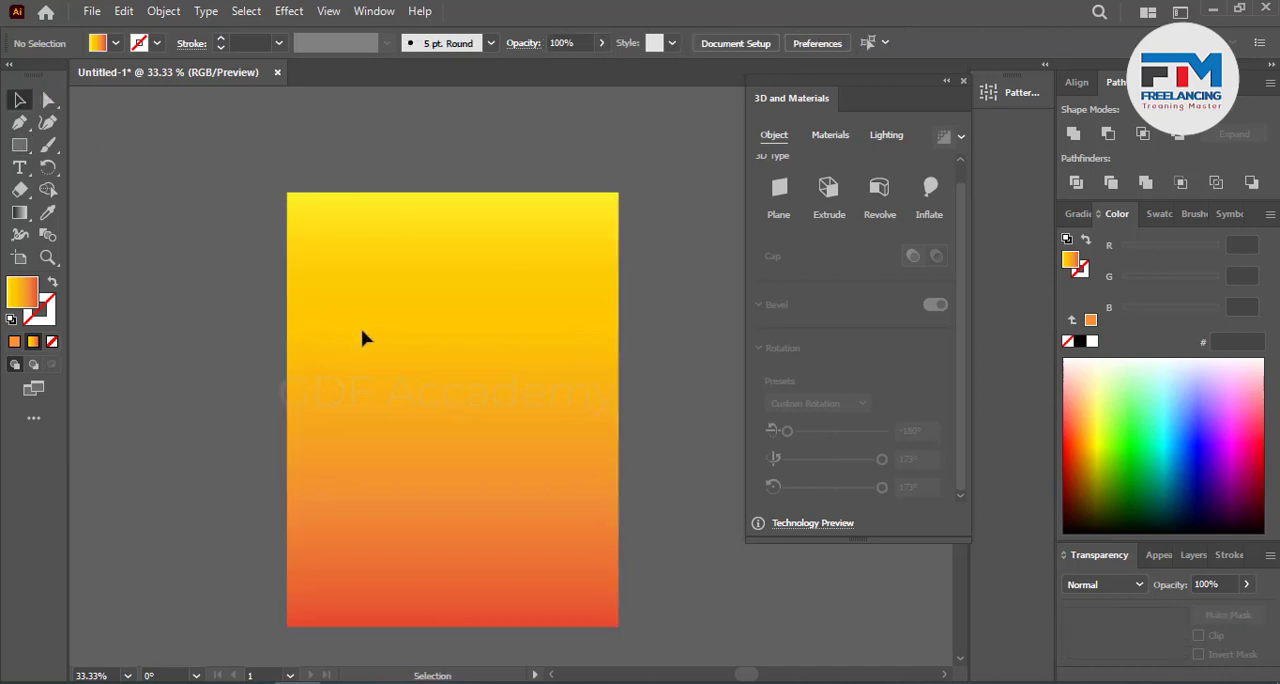
Step: Duplicate the gradient rectangle in place, narrow the copy evenly on both sides and lower its upper edge to leave an even border
left_click(362, 329)
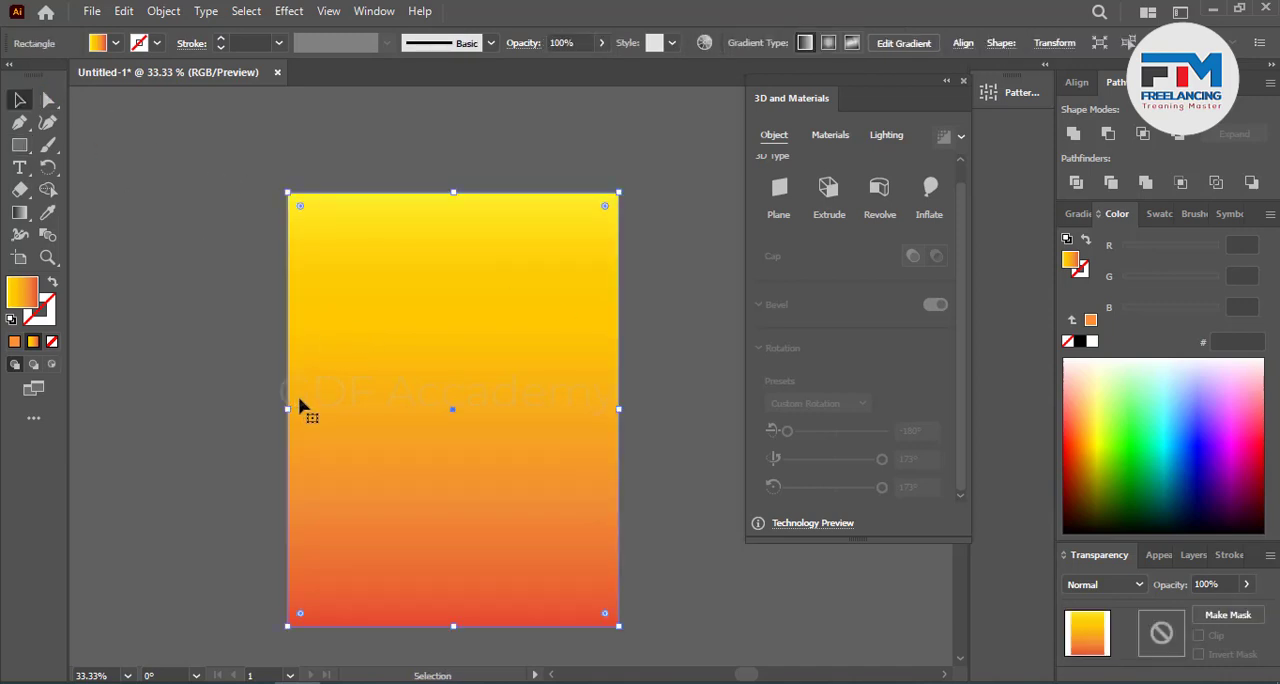
key("a")
key("v")
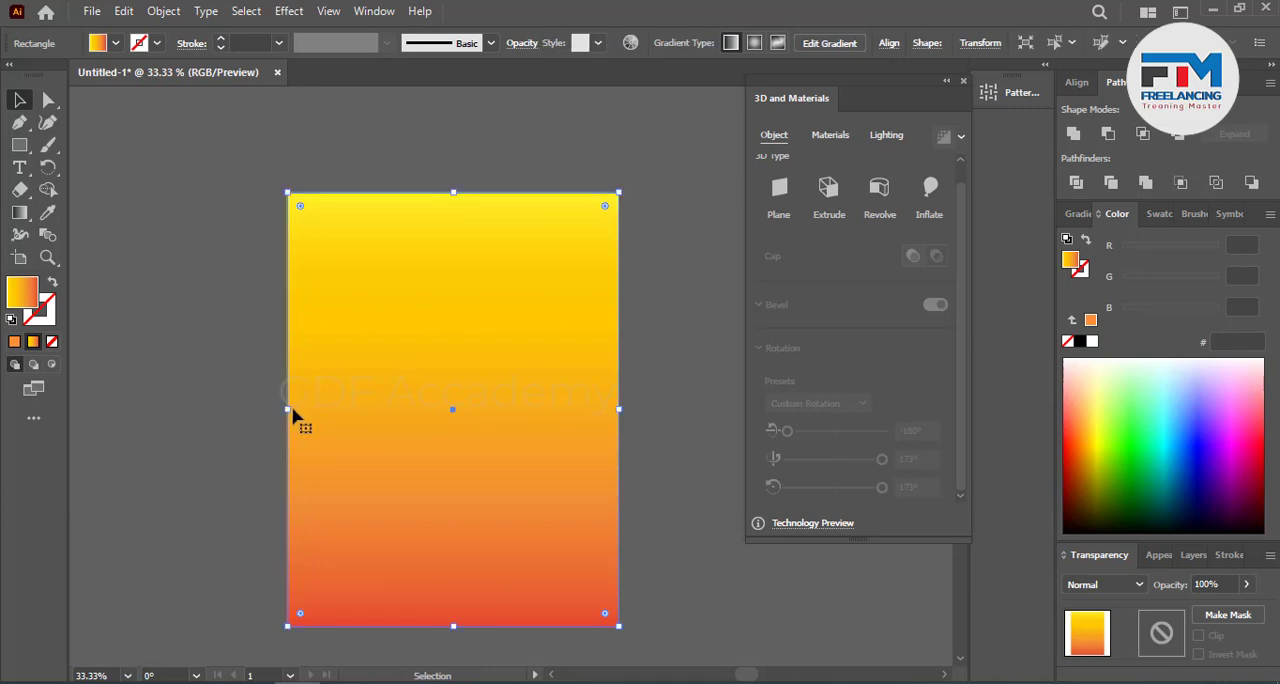
left_click_drag(289, 409, 337, 409)
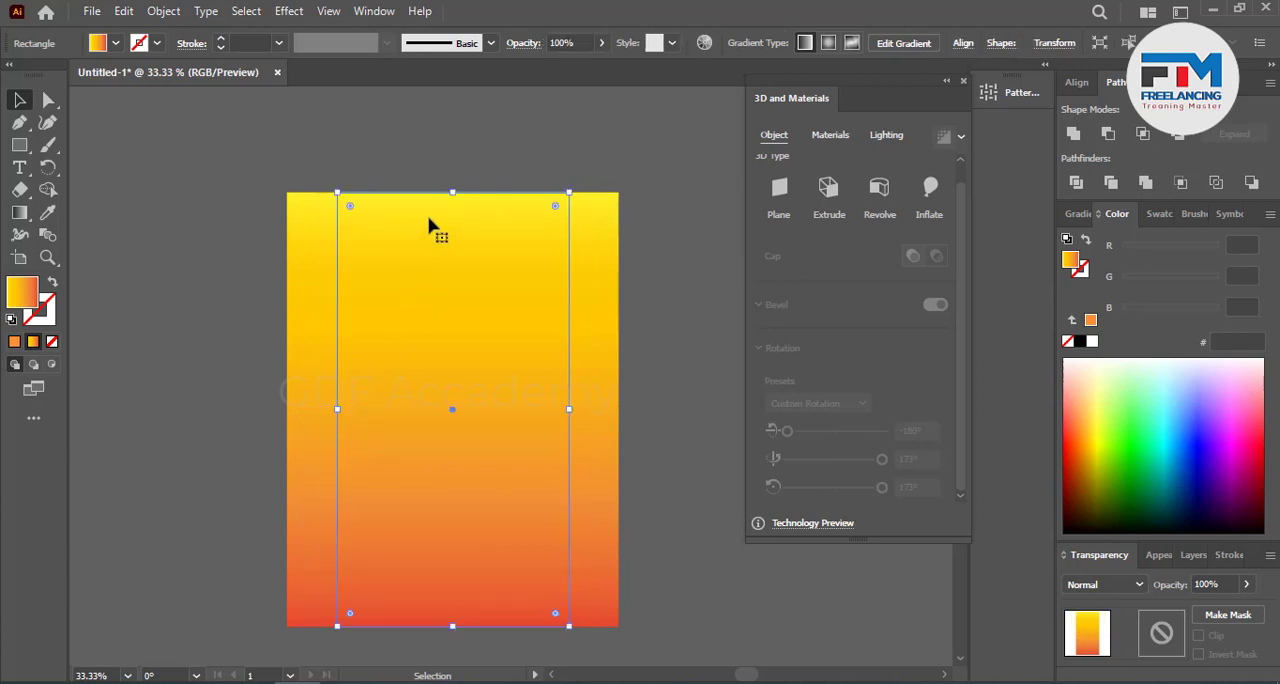
left_click_drag(452, 193, 456, 241)
left_click(156, 241)
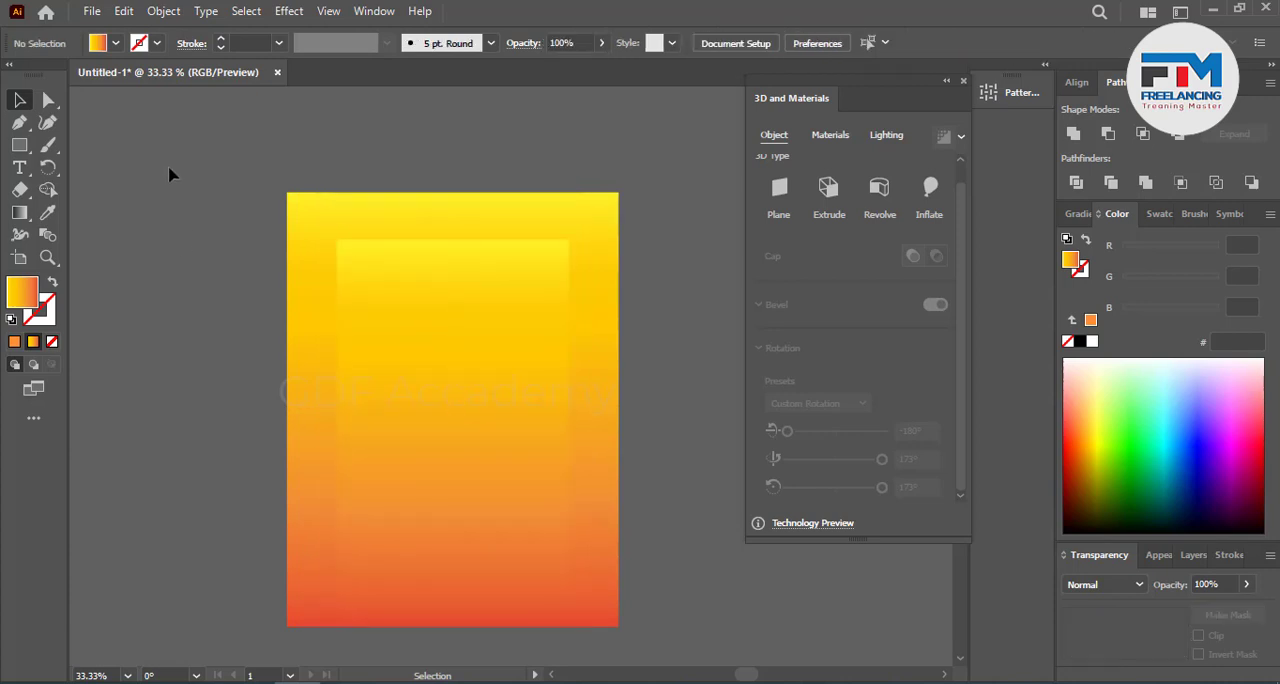
Step: Round the upper corners of both the inner and outer rectangles fully into semicircular arches
left_click_drag(262, 200, 362, 265)
left_click_drag(681, 310, 681, 310)
left_click(48, 99)
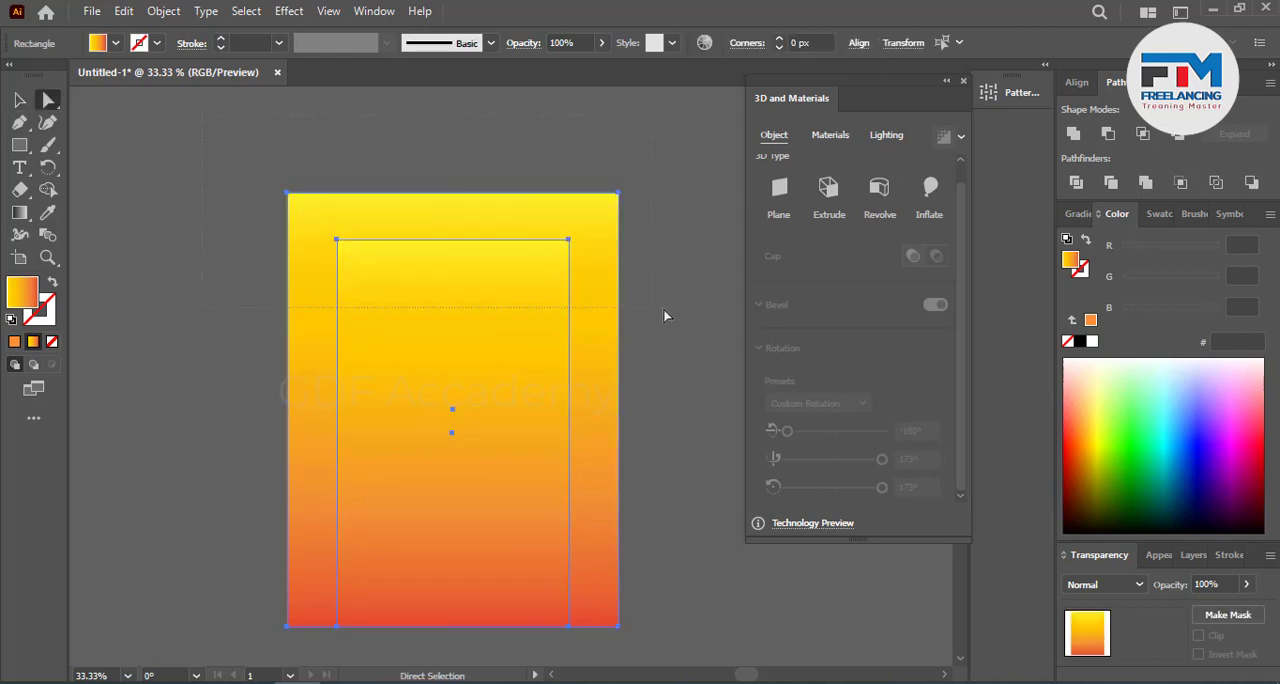
left_click(568, 241)
left_click_drag(557, 262, 516, 466)
left_click(143, 337)
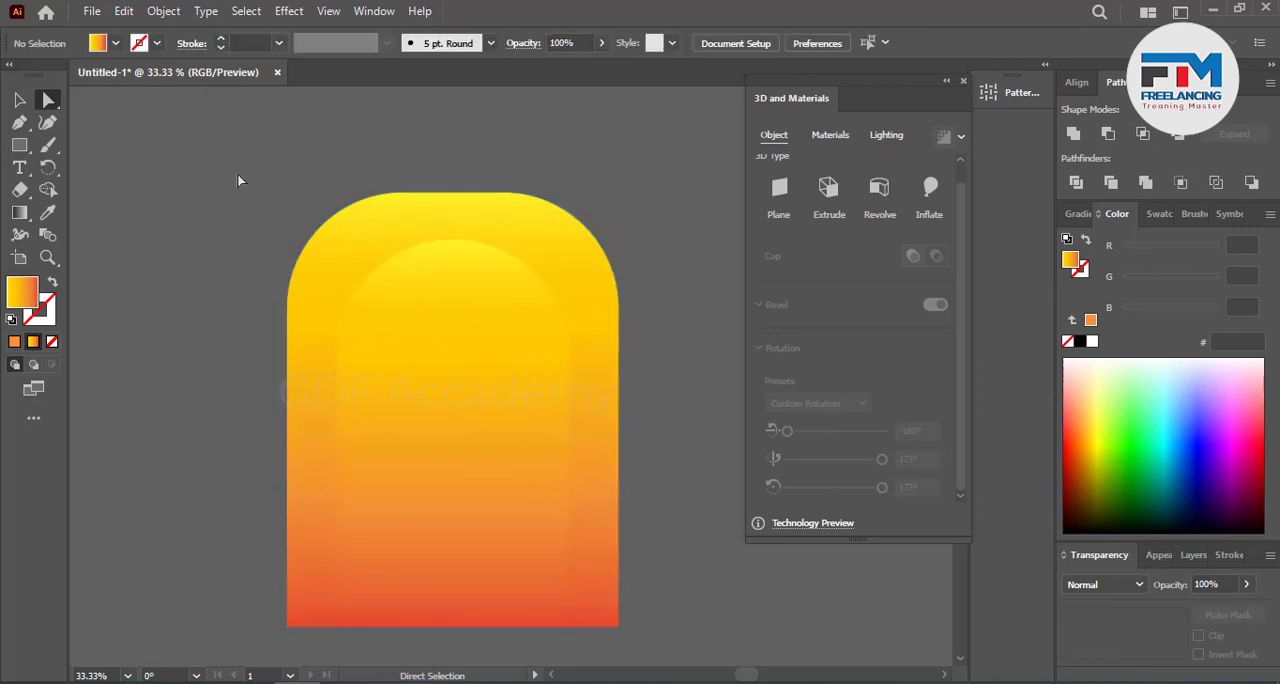
left_click(580, 222)
left_click_drag(503, 316, 423, 449)
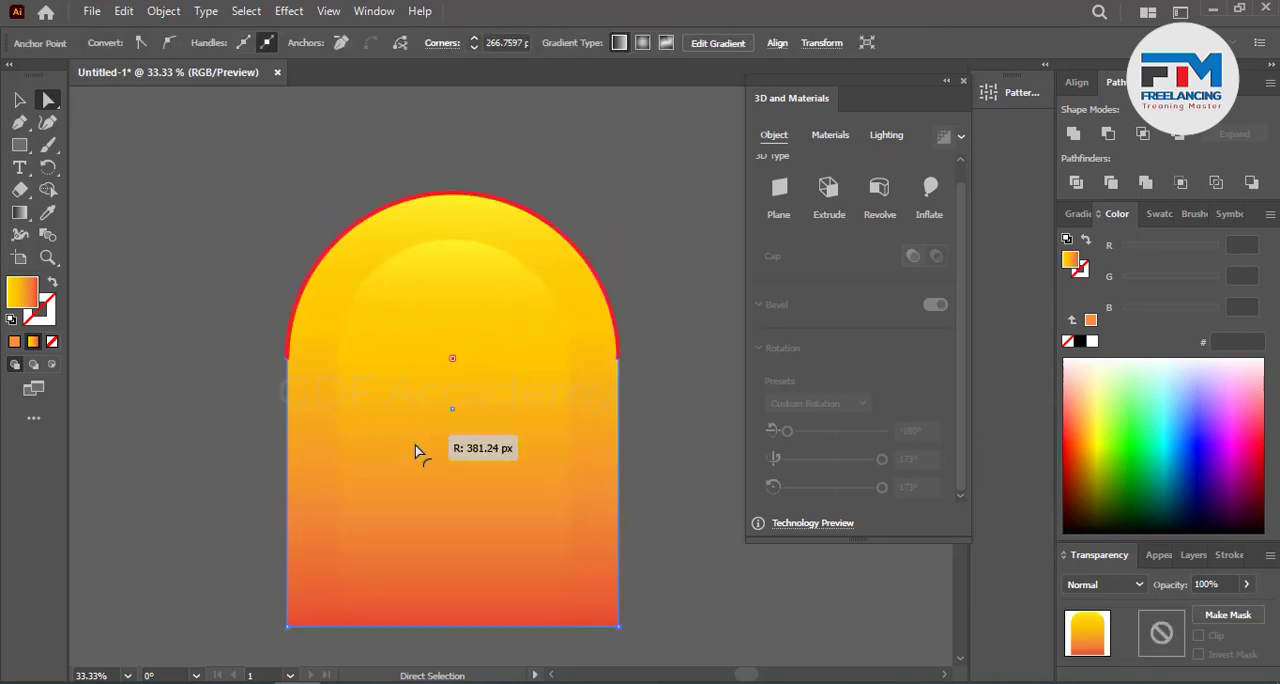
left_click(126, 343)
Step: Extend the inner arch's two lower anchor points slightly below the outer arch's bottom edge
scroll(225, 311, "down", 3)
left_click(431, 371)
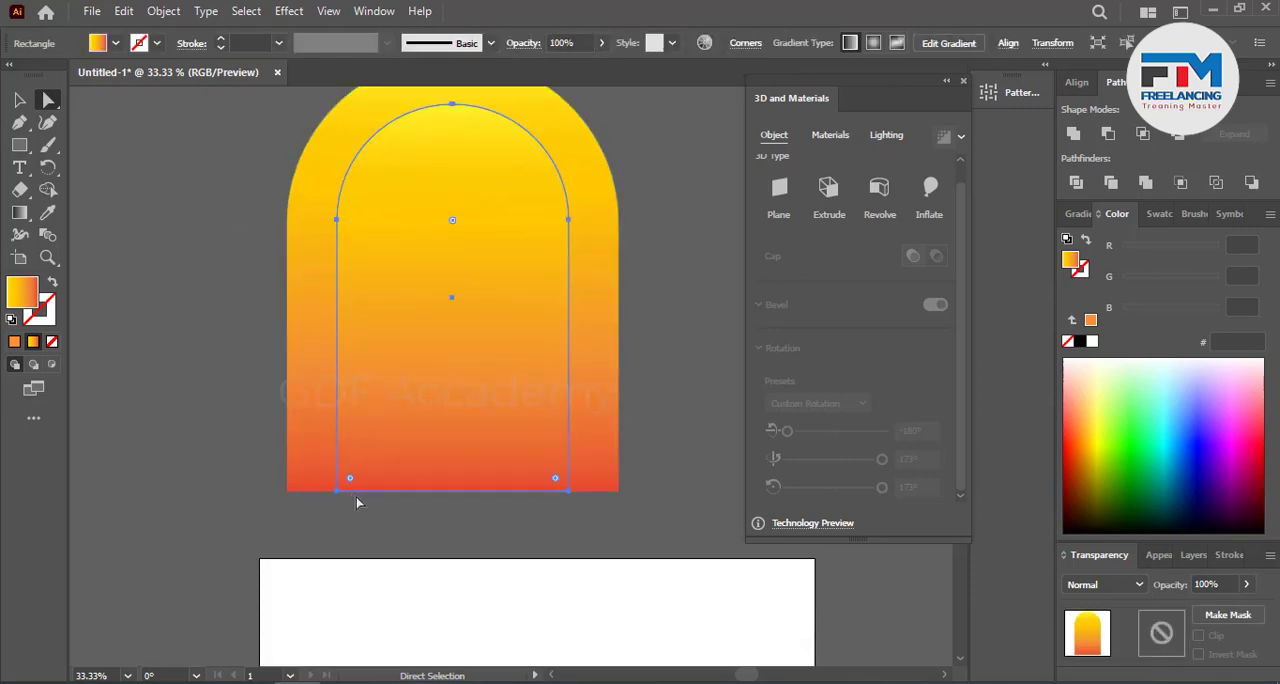
left_click(337, 490)
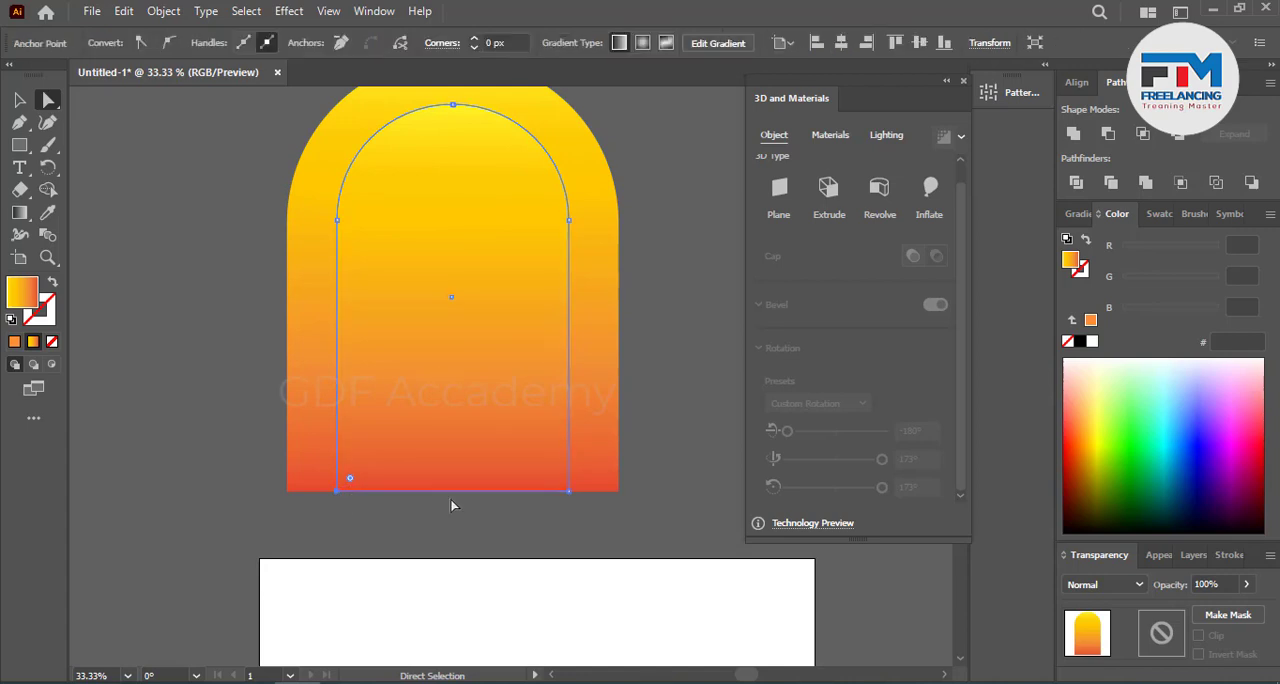
left_click(569, 491, "shift")
left_click_drag(570, 493, 570, 510)
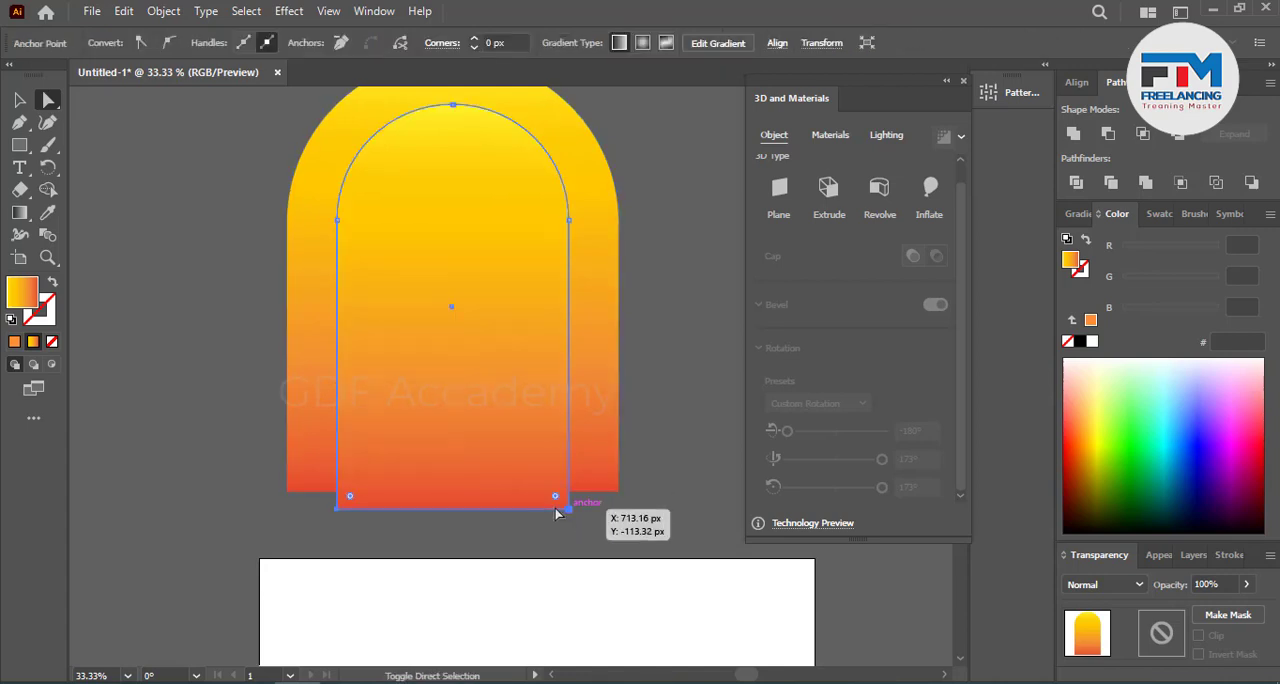
Step: Remove the inner arch and its overlap from the outer shape with Shape Builder, leaving a hollow arch
left_click(16, 107)
left_click(270, 188)
left_click_drag(188, 172, 690, 440)
left_click(48, 190)
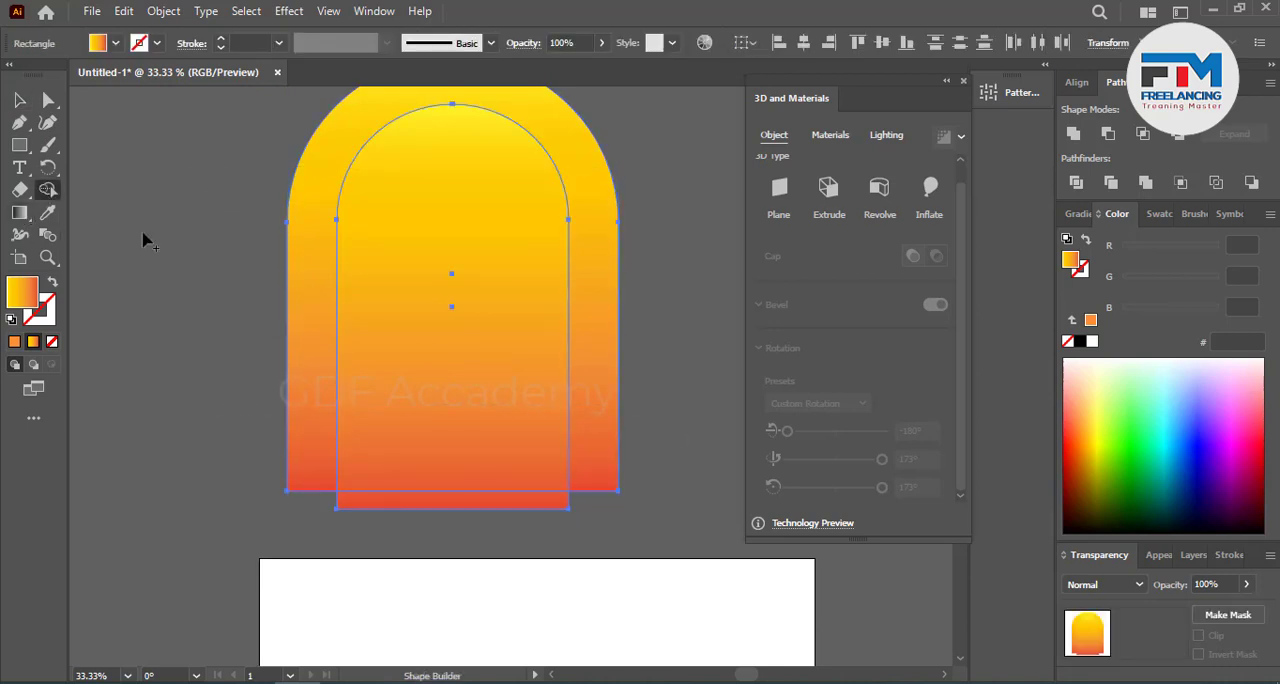
left_click_drag(445, 494, 443, 450)
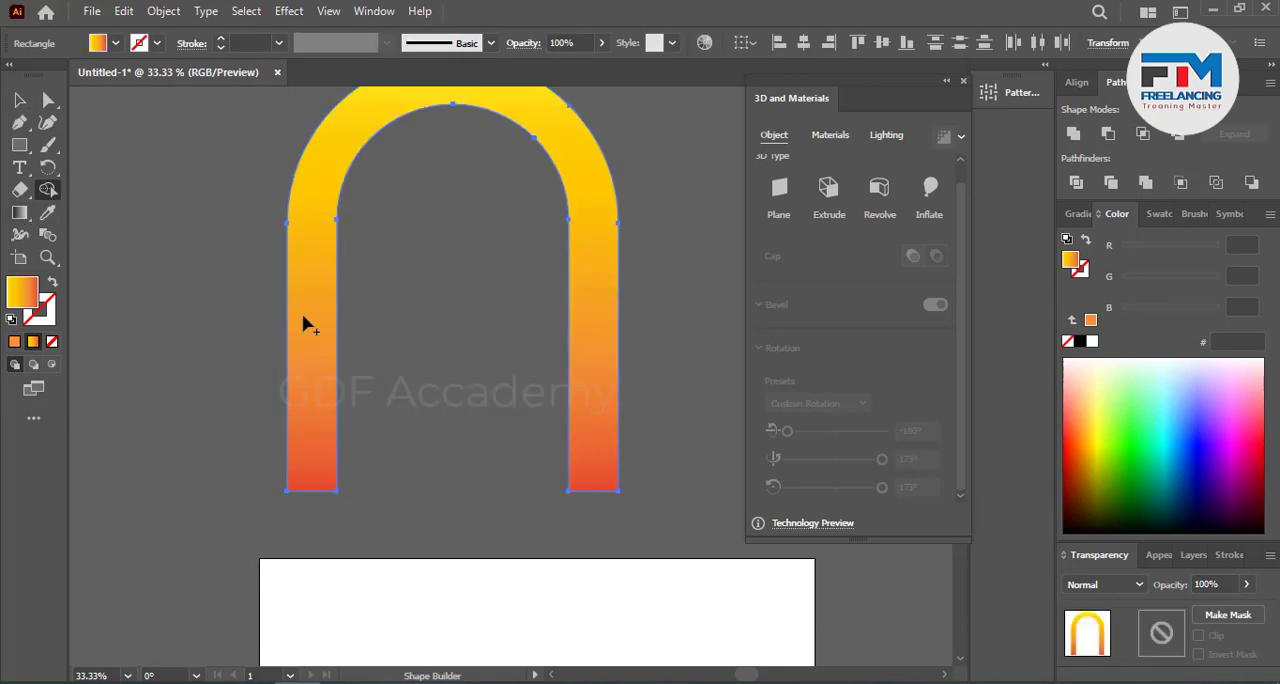
left_click(20, 100)
left_click(212, 276)
scroll(226, 295, "up", 1)
scroll(226, 300, "up", 1)
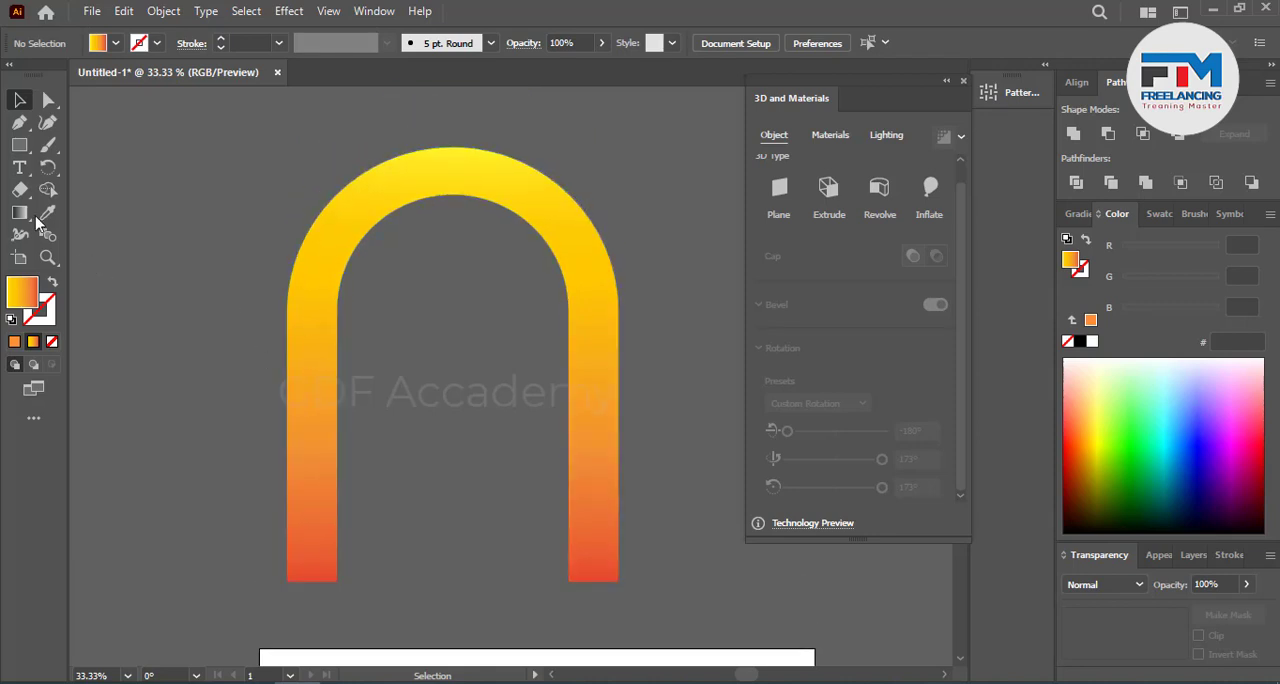
Step: Move the hollow arch up and to the left above the artboard and scale it down proportionally to about 70%
scroll(431, 400, "down", 2)
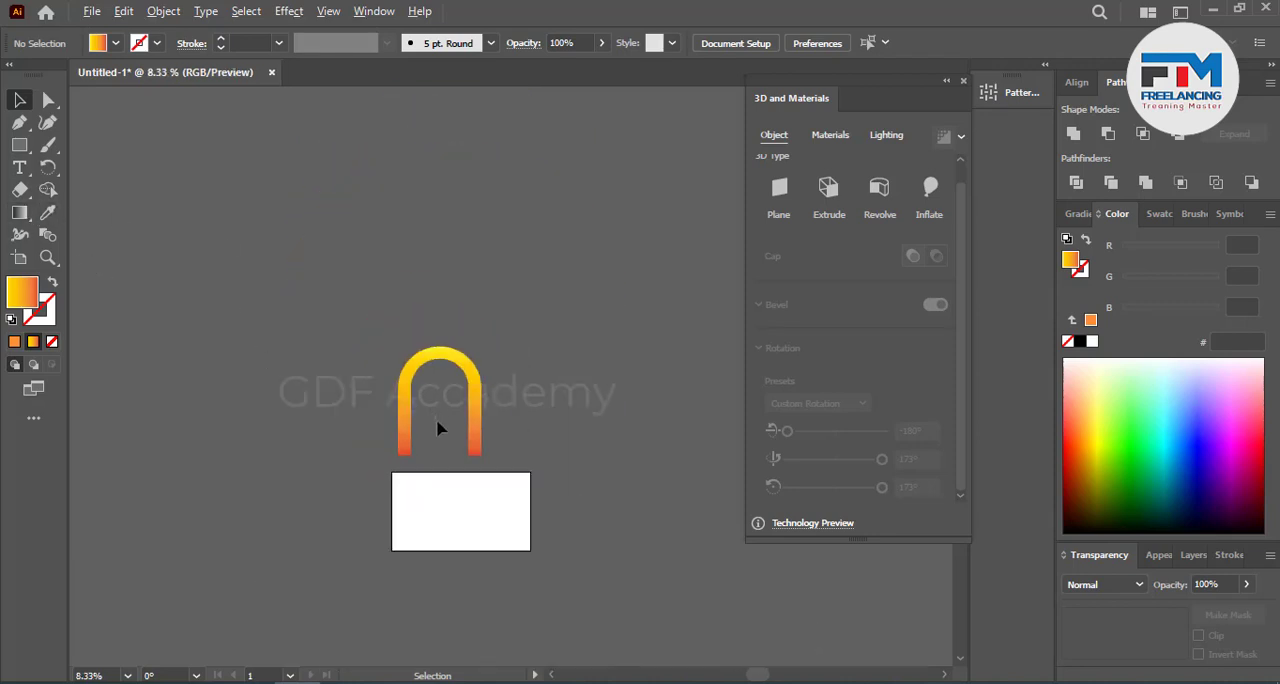
scroll(458, 426, "down", 1)
scroll(468, 378, "up", 1)
scroll(471, 394, "up", 1)
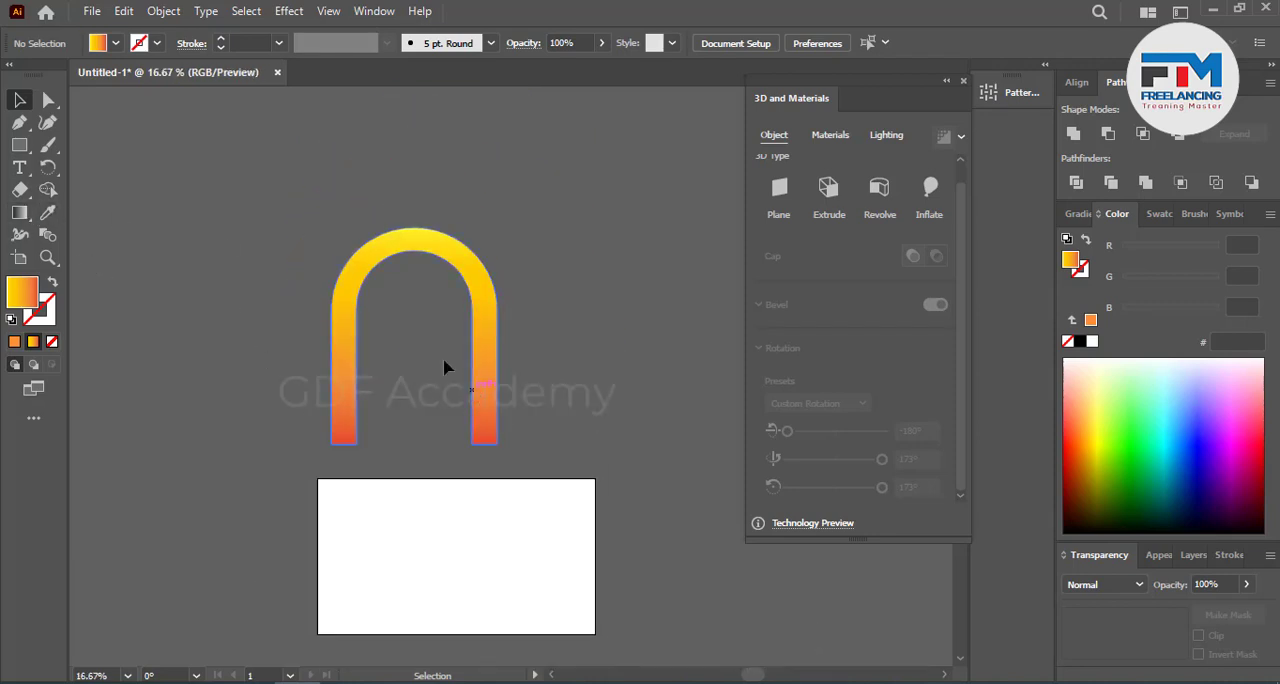
left_click_drag(474, 436, 397, 357)
scroll(398, 370, "up", 3)
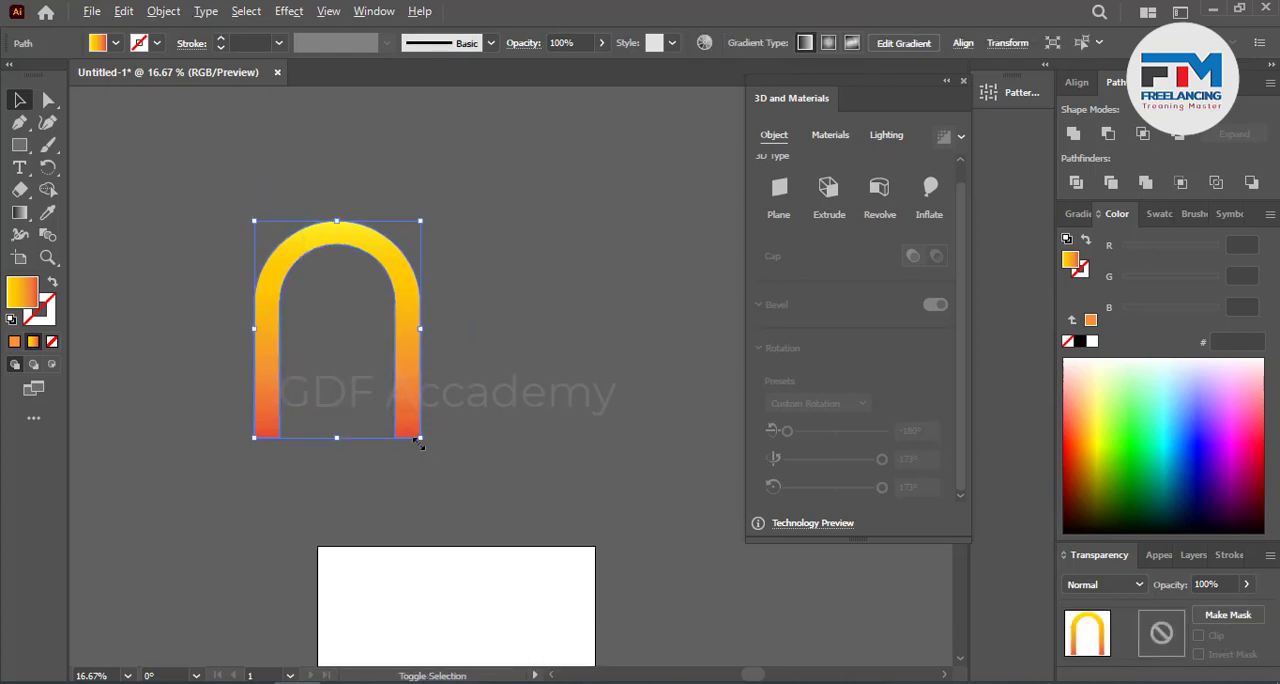
left_click_drag(420, 438, 396, 430)
left_click(322, 381)
scroll(303, 335, "up", 3)
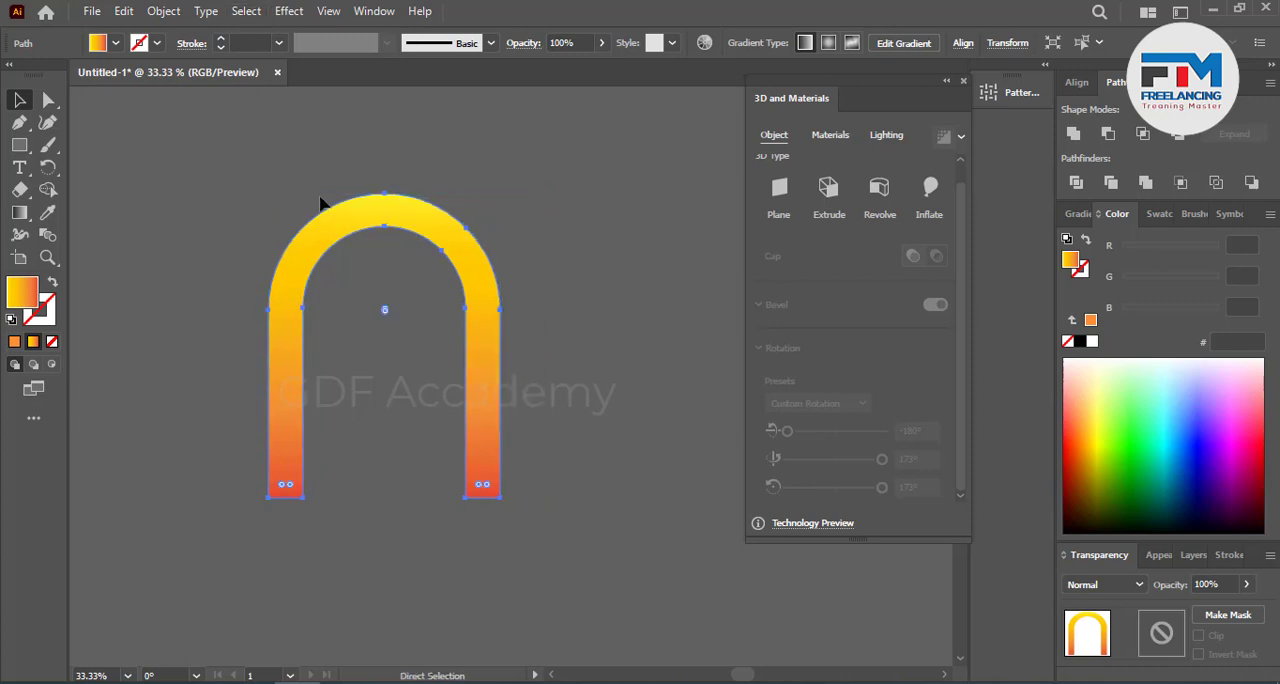
left_click(329, 11)
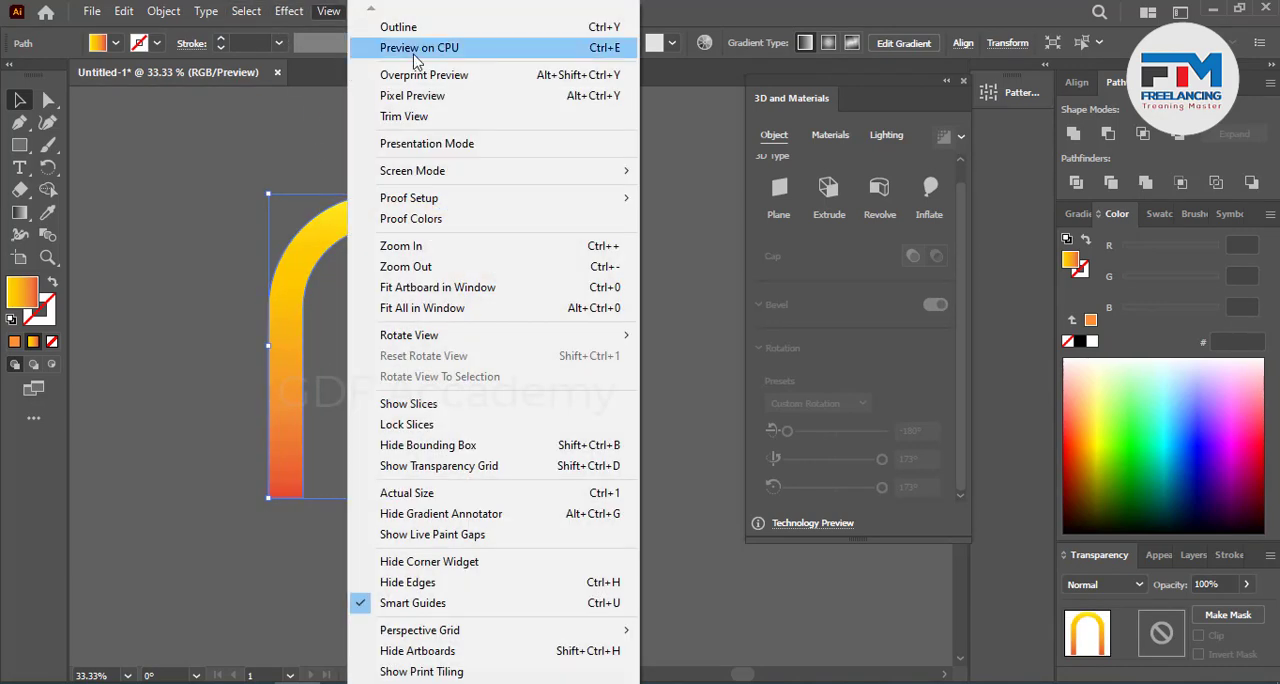
left_click(358, 47)
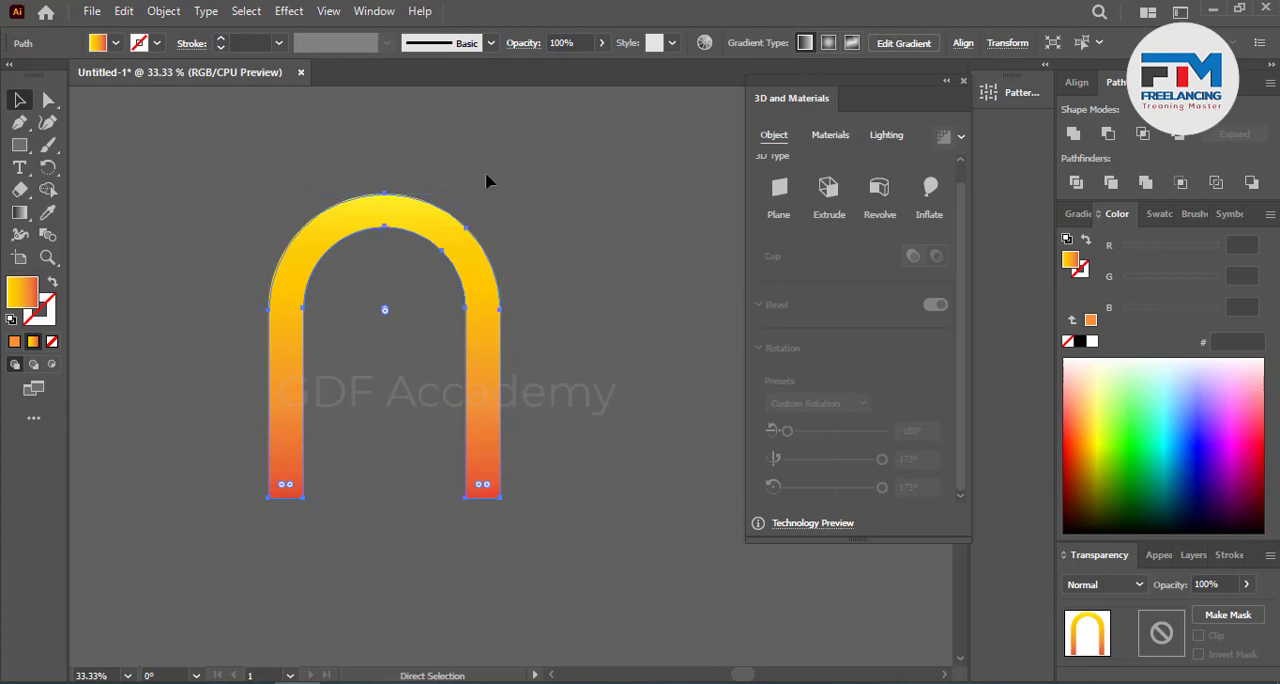
left_click(329, 11)
left_click(410, 47)
Step: Turn on Overprint Preview for the document and deselect the arch
left_click(327, 11)
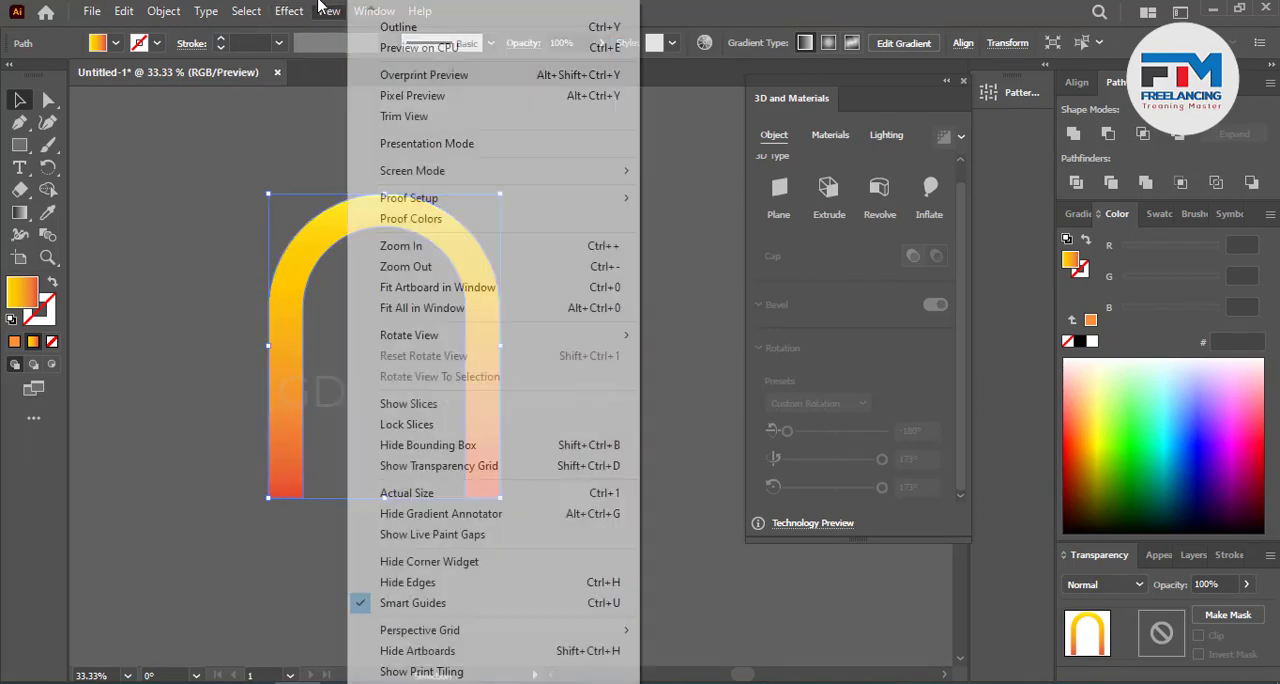
left_click(423, 75)
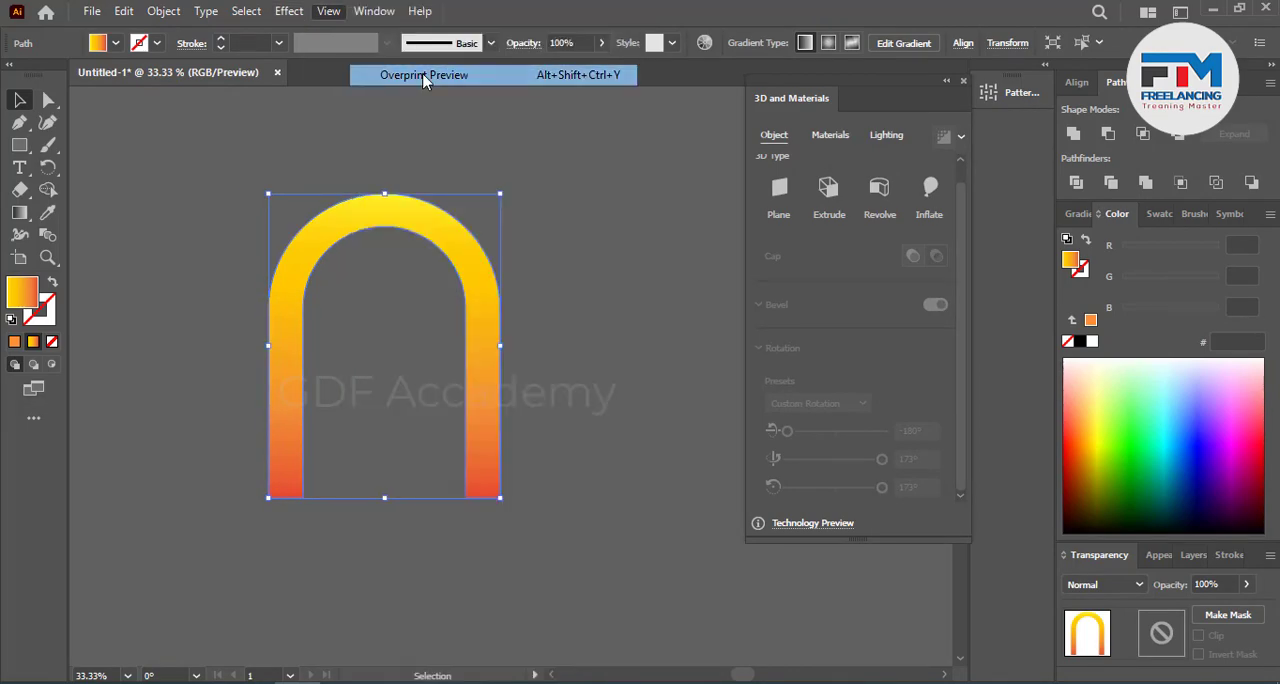
left_click(507, 341)
scroll(384, 389, "up", 1)
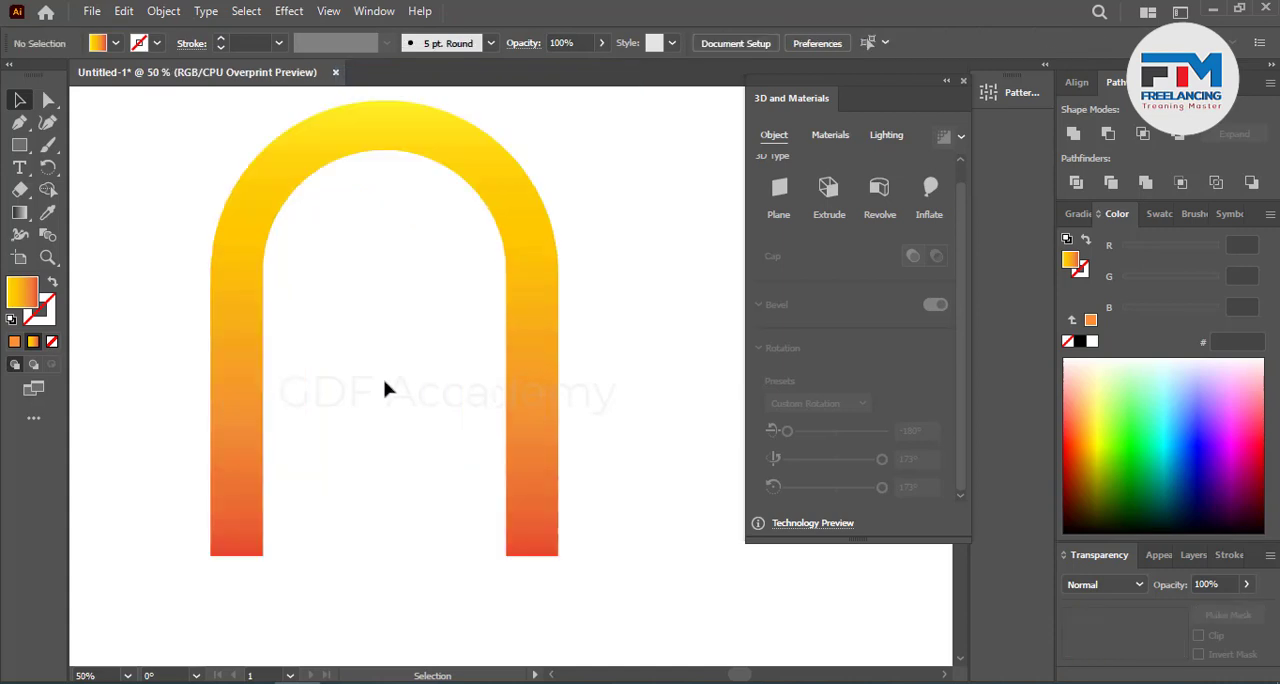
scroll(324, 375, "down", 2)
scroll(271, 347, "up", 2)
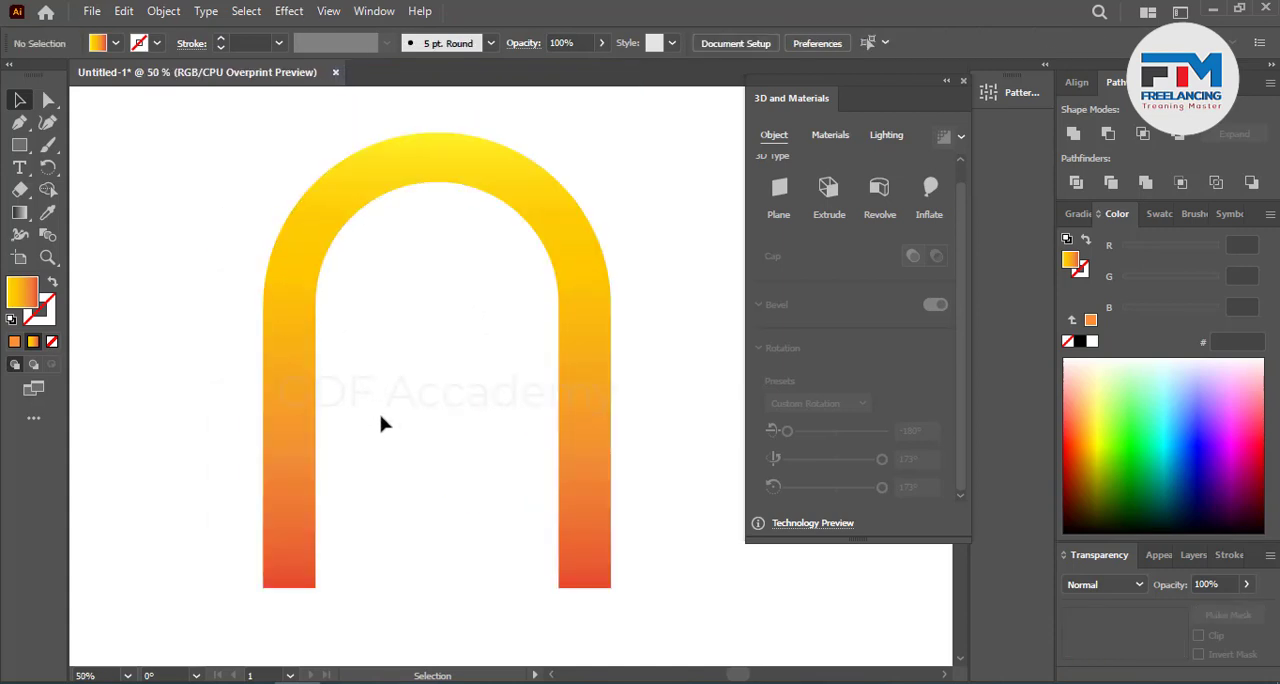
left_click(280, 372)
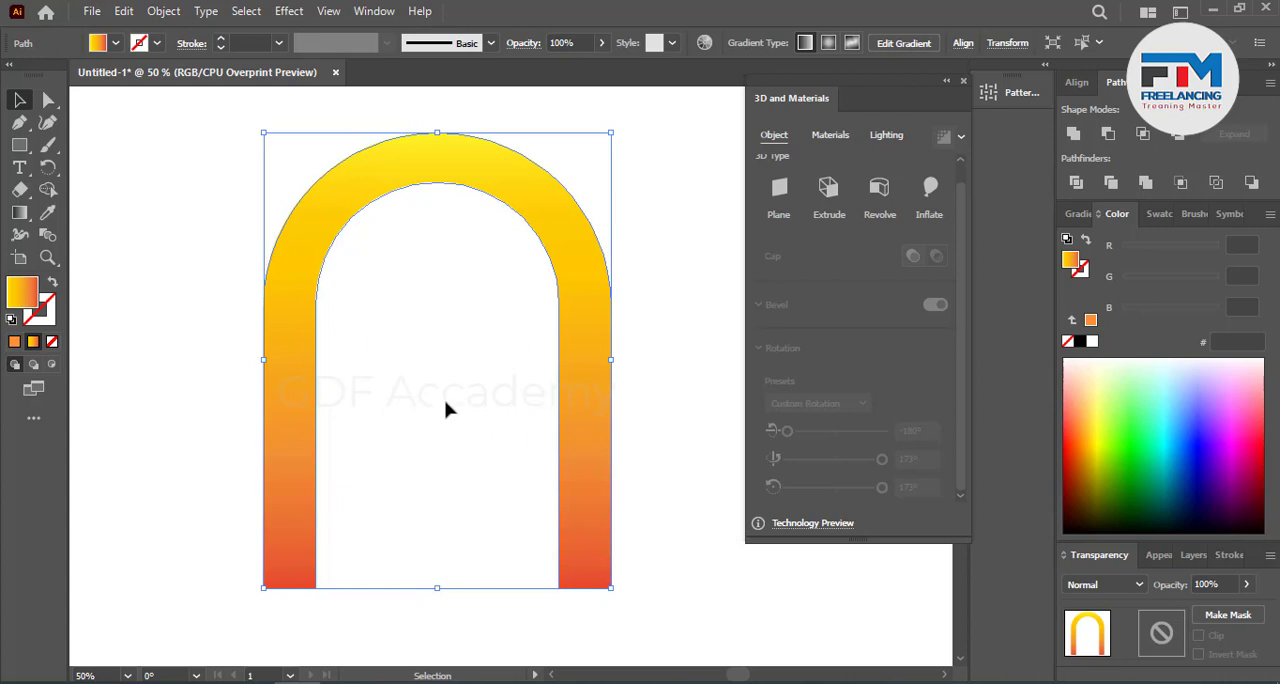
left_click(400, 474)
Step: Apply the 3D Extrude type to the hollow arch and set its depth to 213 px
scroll(400, 474, "down", 2)
scroll(306, 466, "down", 1)
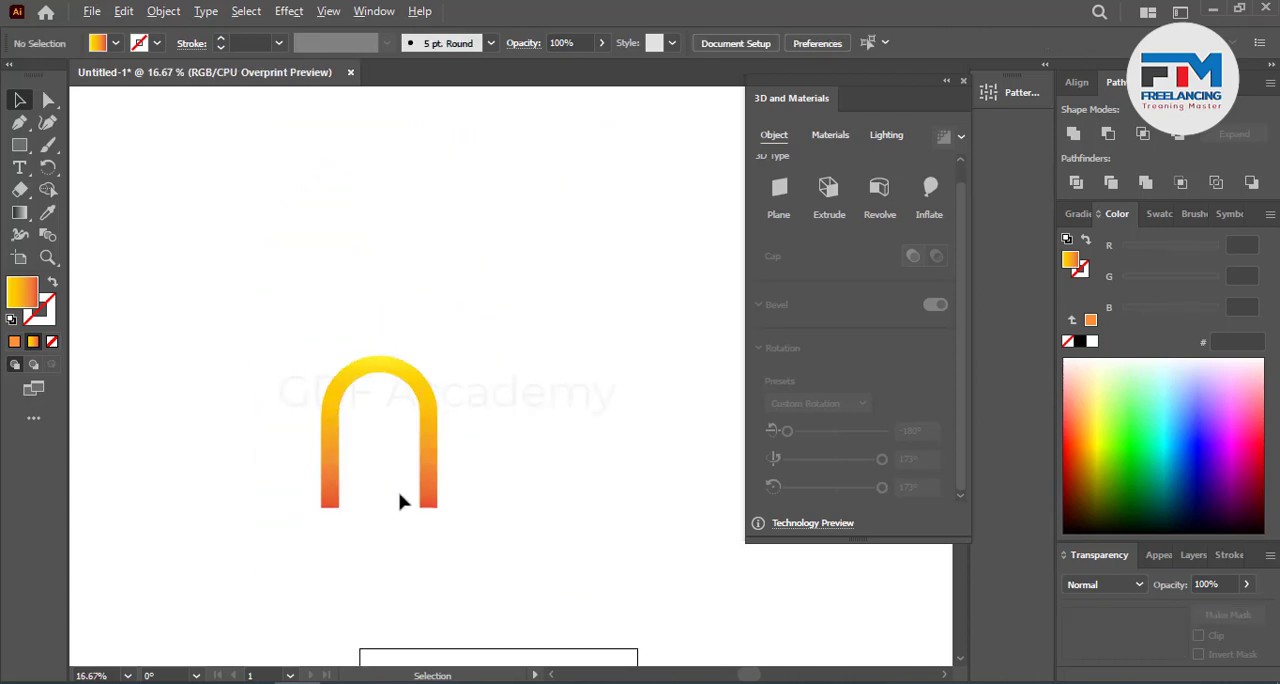
scroll(393, 517, "up", 1)
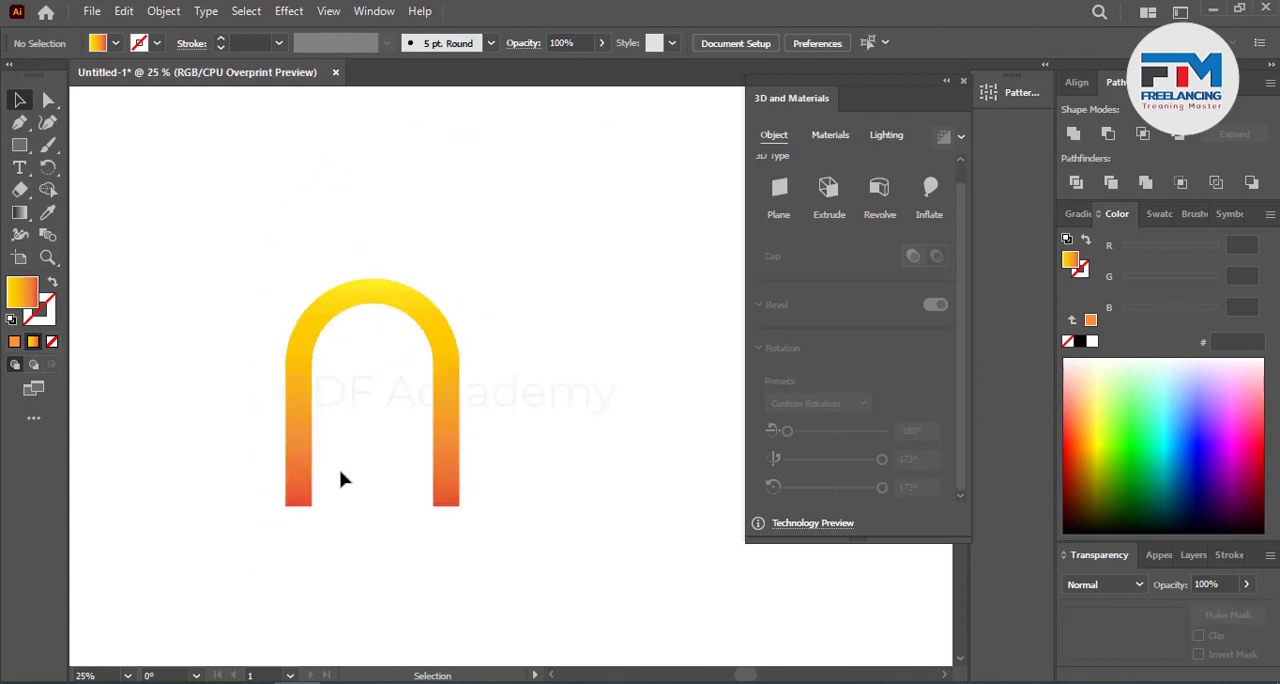
scroll(340, 477, "down", 1)
scroll(380, 440, "up", 1)
left_click(446, 386)
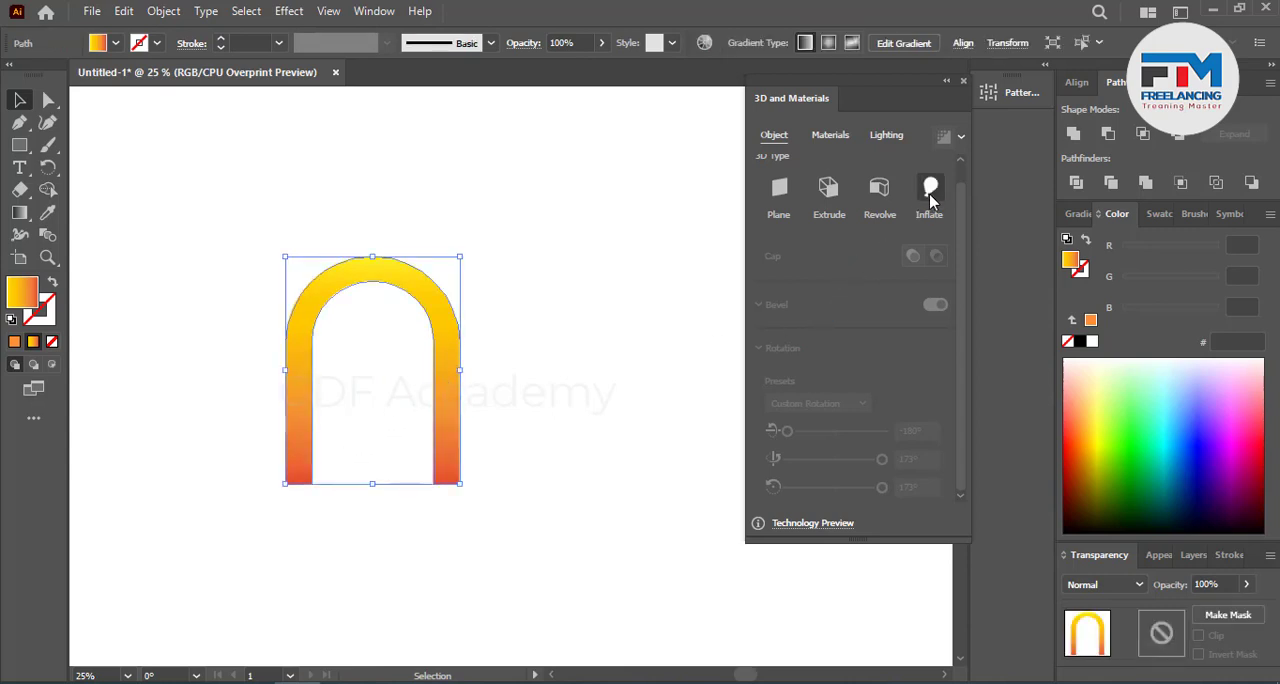
left_click(835, 196)
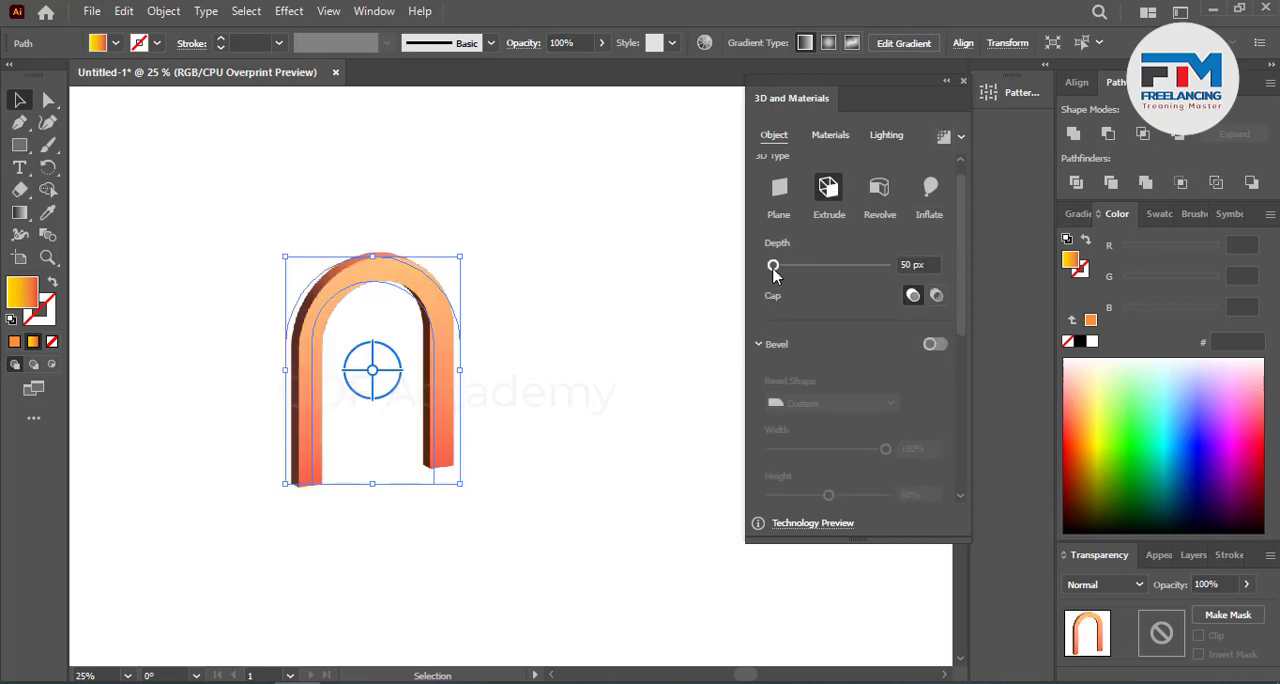
left_click_drag(773, 265, 783, 273)
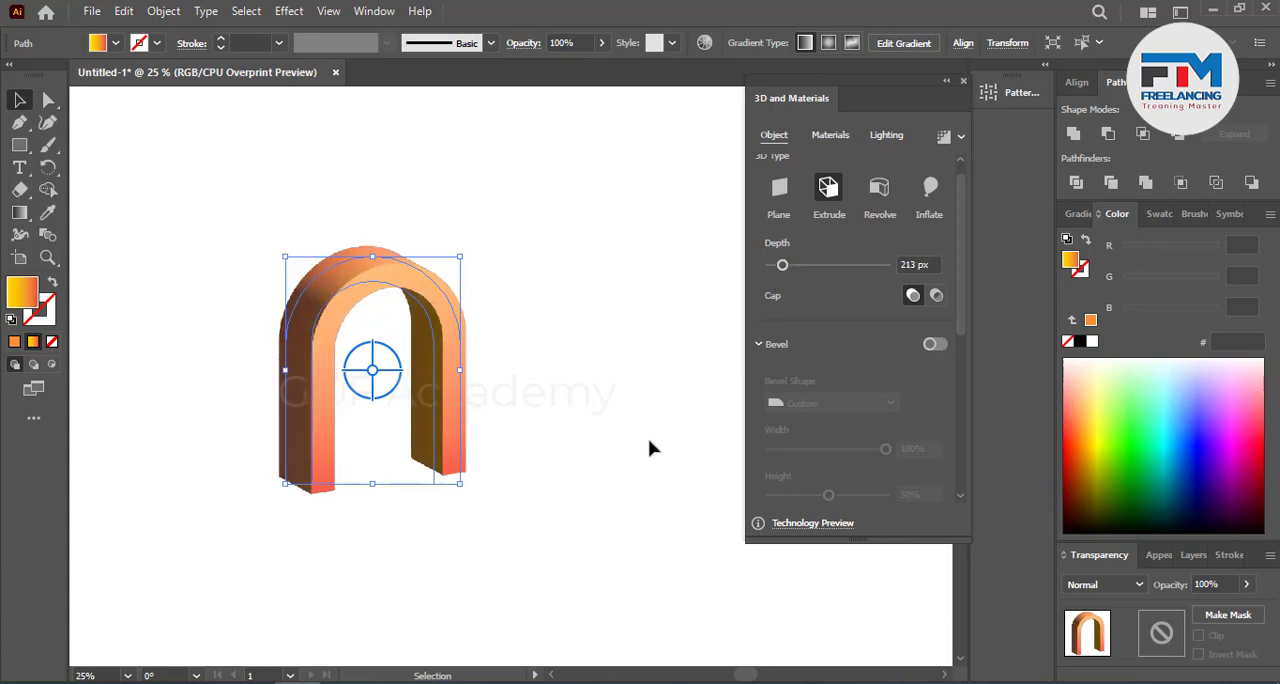
Step: Replace the extruded arch's gradient fill with solid light blue 00BDEC, trying green and darker blues first
left_click(1140, 448)
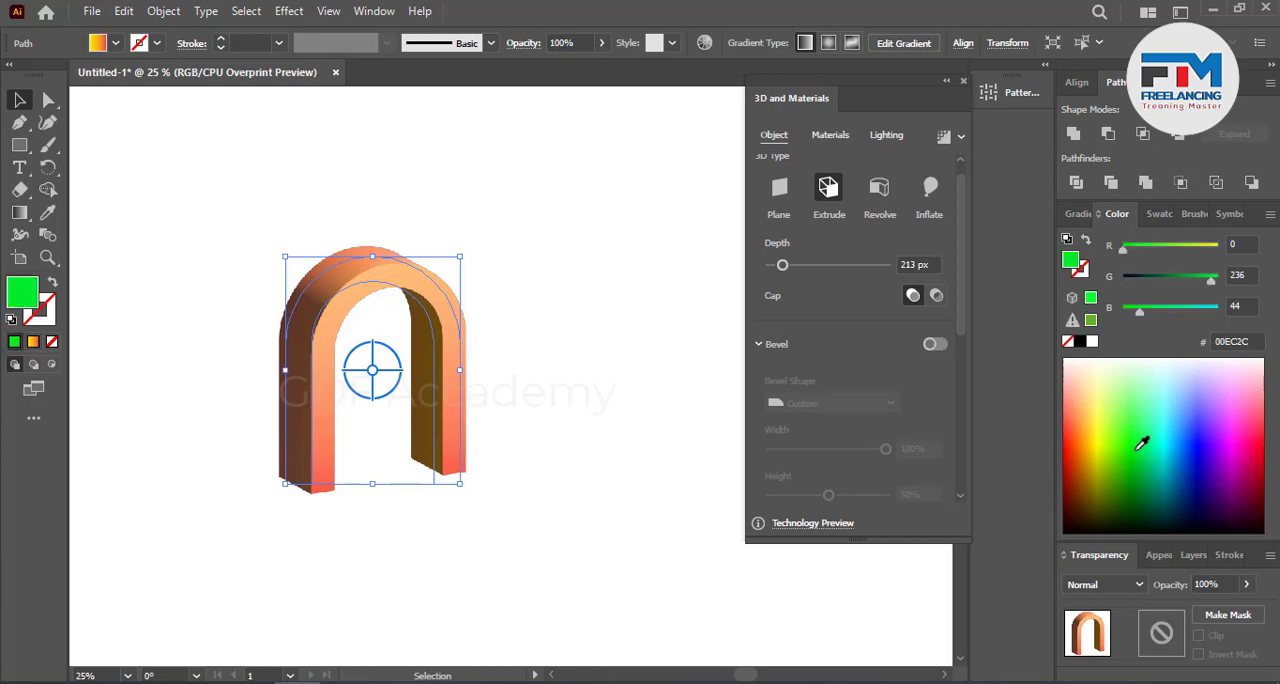
left_click(1181, 448)
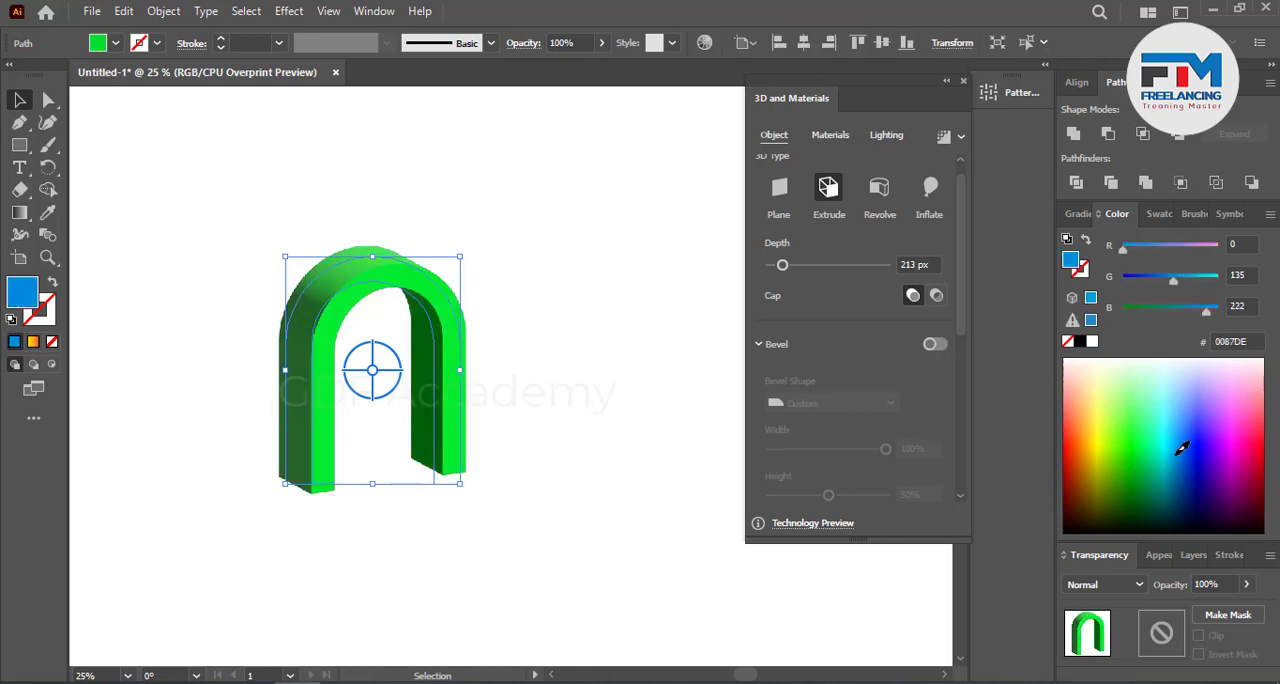
left_click(1189, 451)
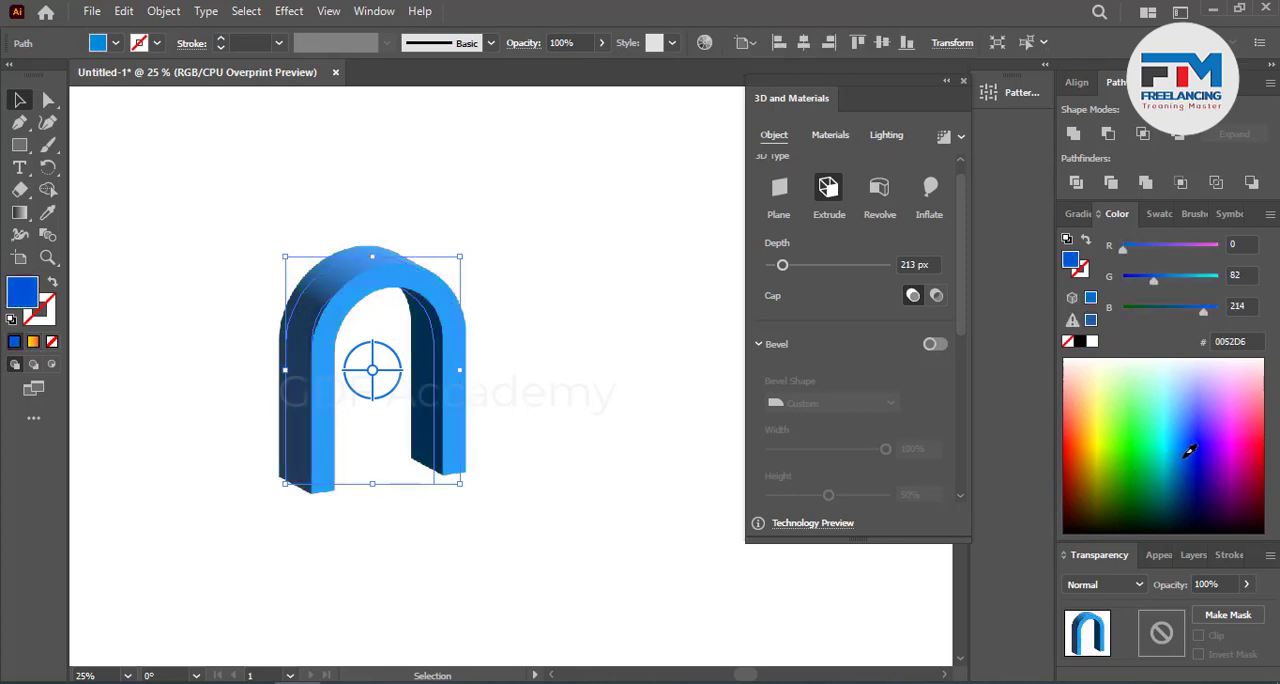
left_click_drag(1184, 458, 1175, 444)
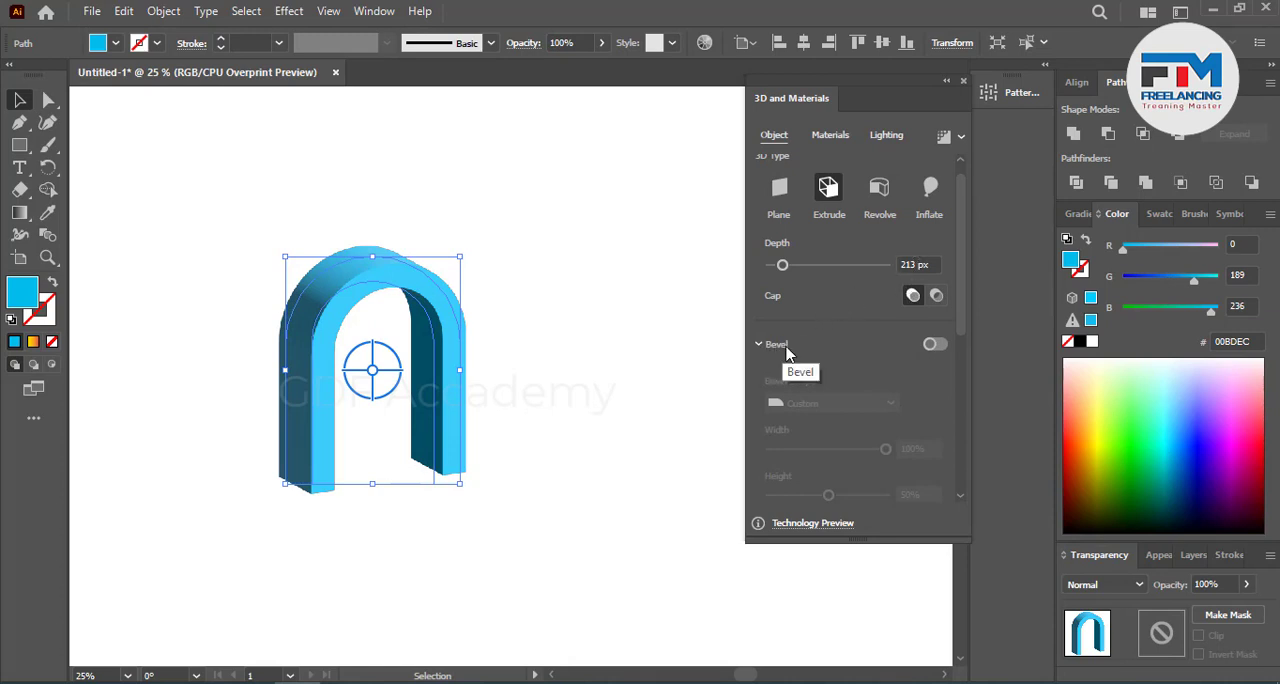
Step: Add a Round bevel to the blue arch, render it with ray tracing, and deselect it
left_click(932, 344)
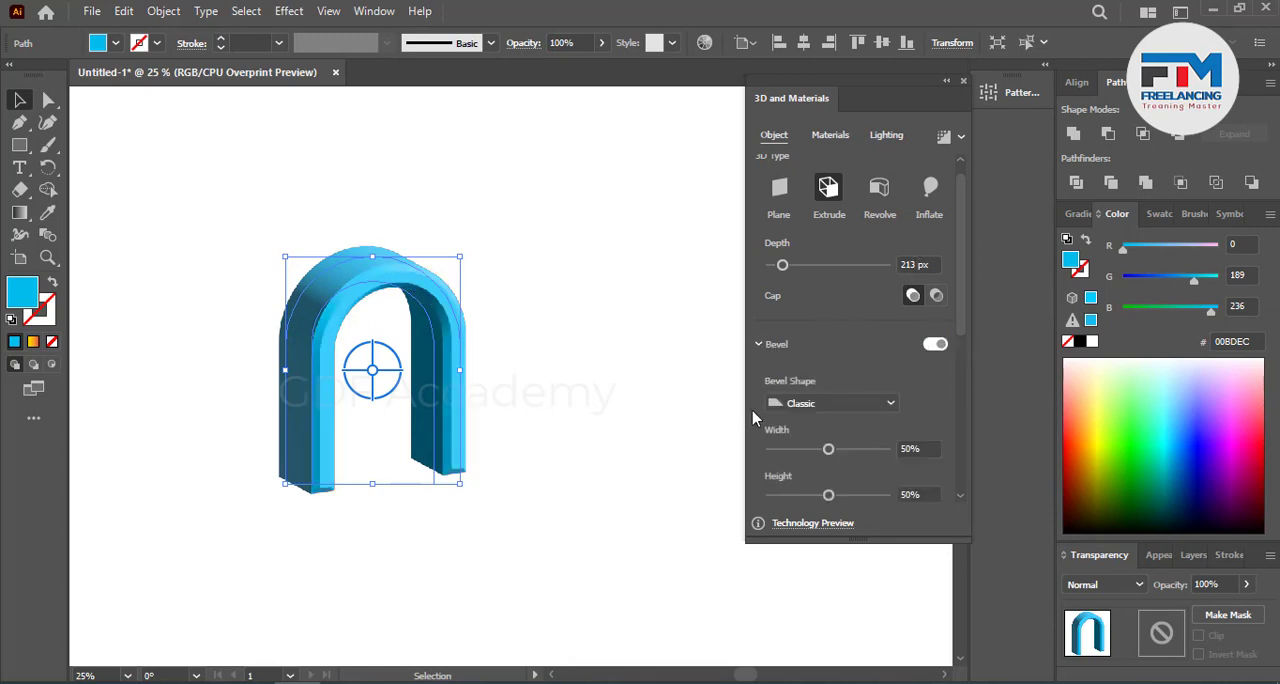
left_click(824, 403)
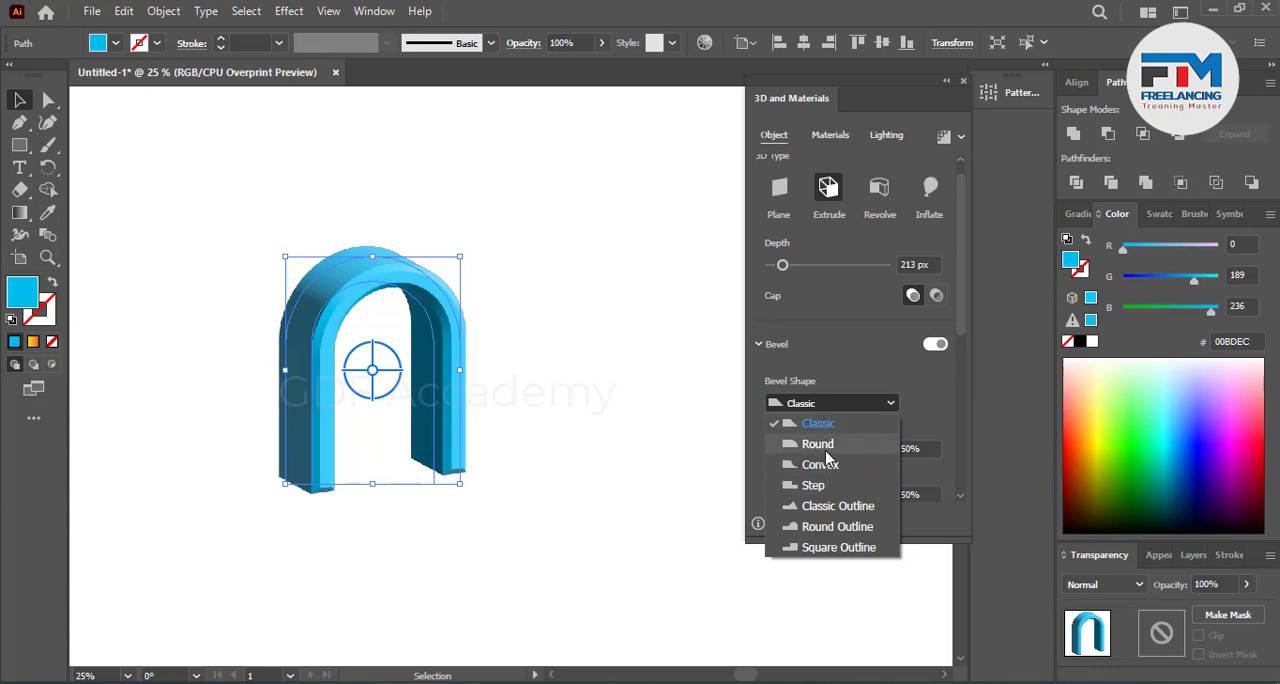
left_click(819, 444)
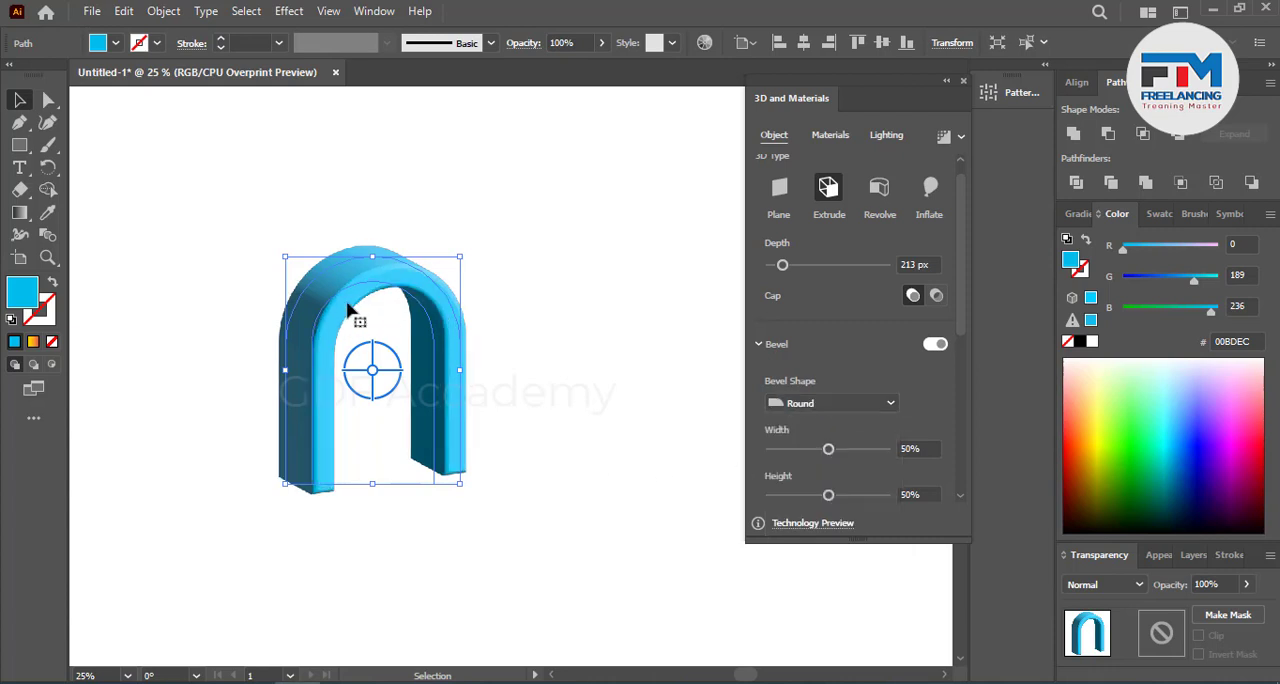
left_click(941, 142)
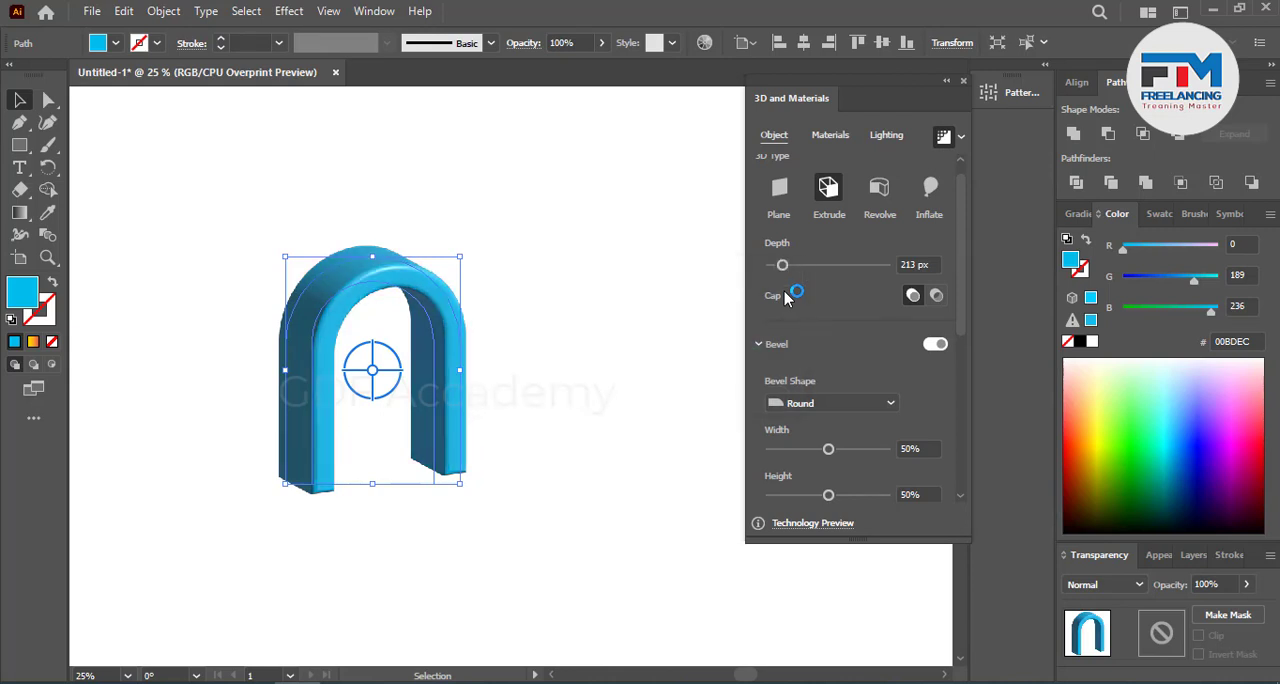
left_click(530, 318)
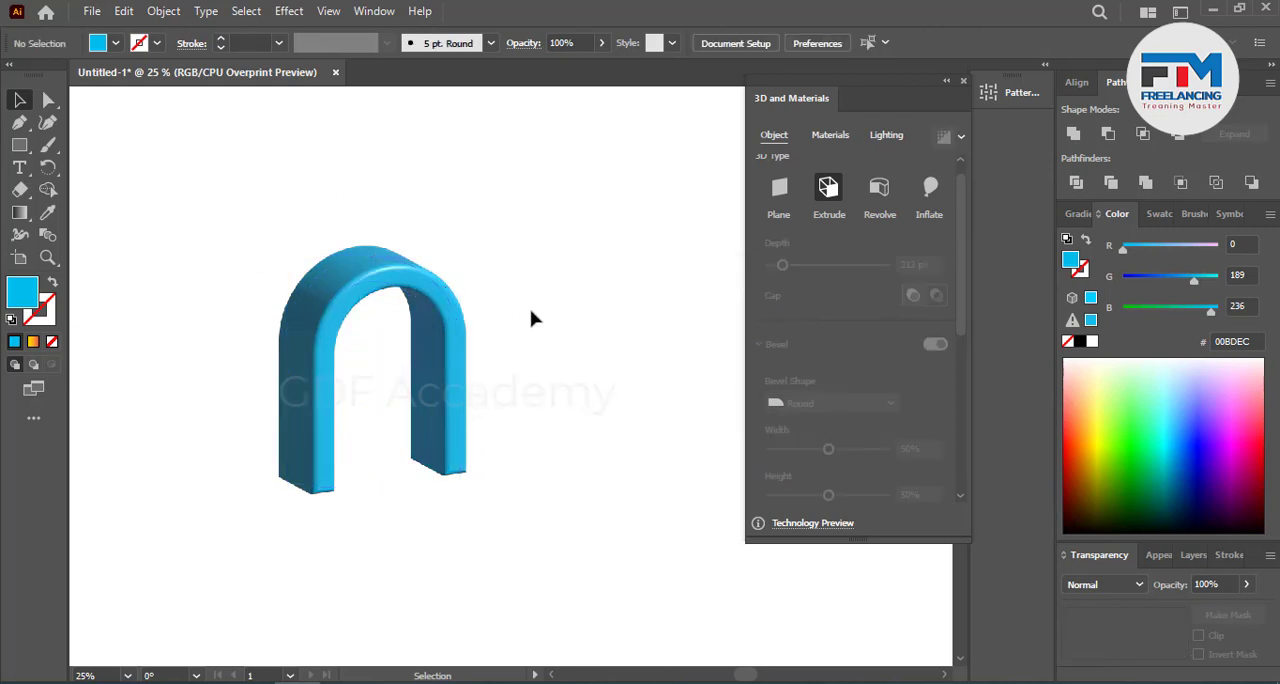
Step: Lengthen both legs of the arch by moving their bottom anchor points straight down about 124 px
scroll(253, 265, "up", 1)
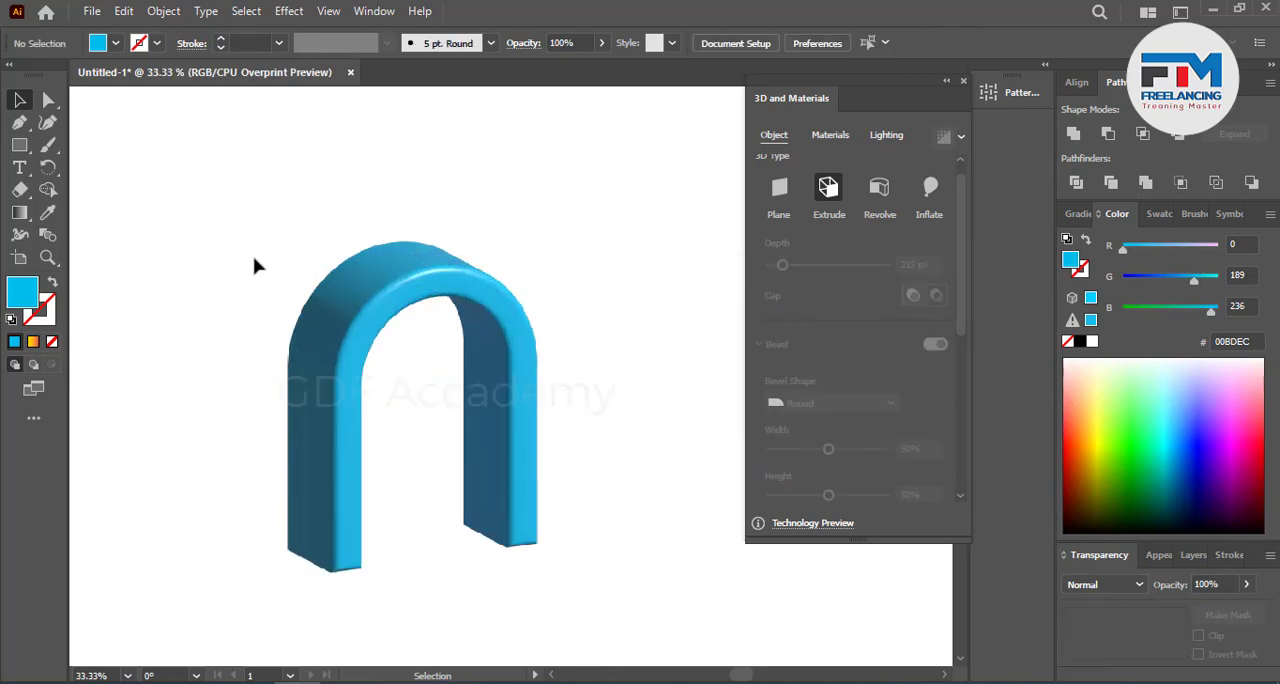
scroll(260, 268, "down", 2)
scroll(270, 272, "up", 3)
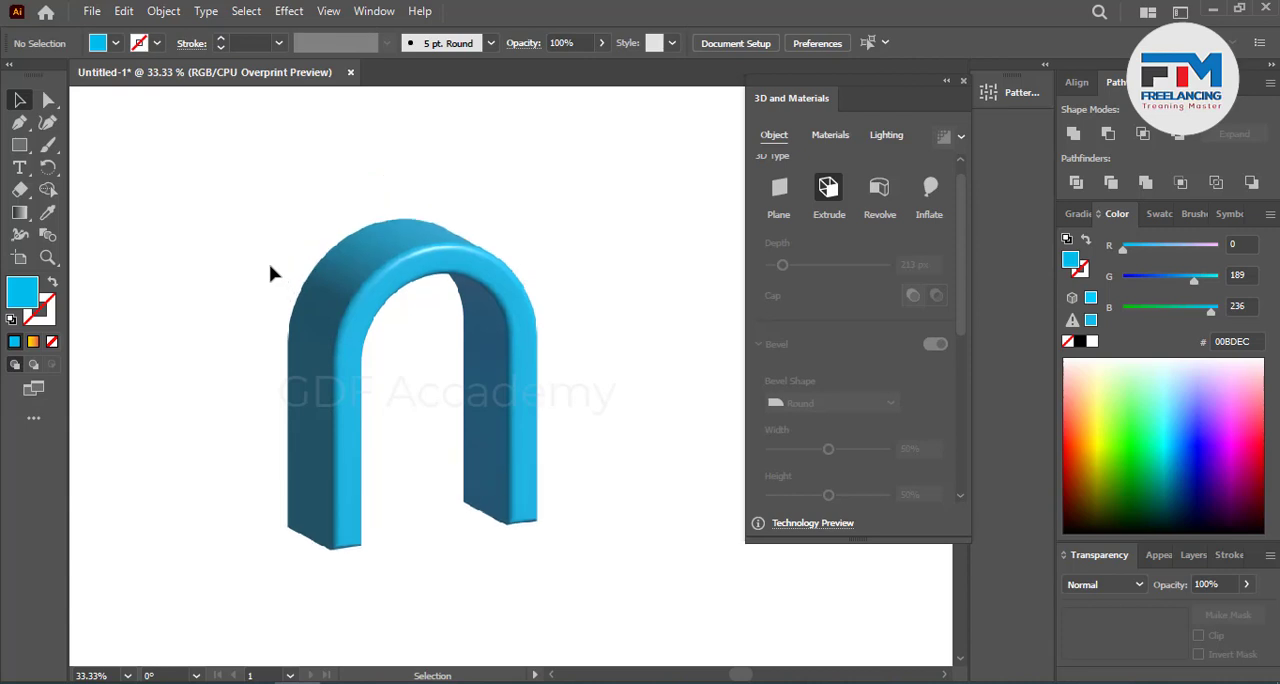
scroll(289, 283, "down", 4)
key("a")
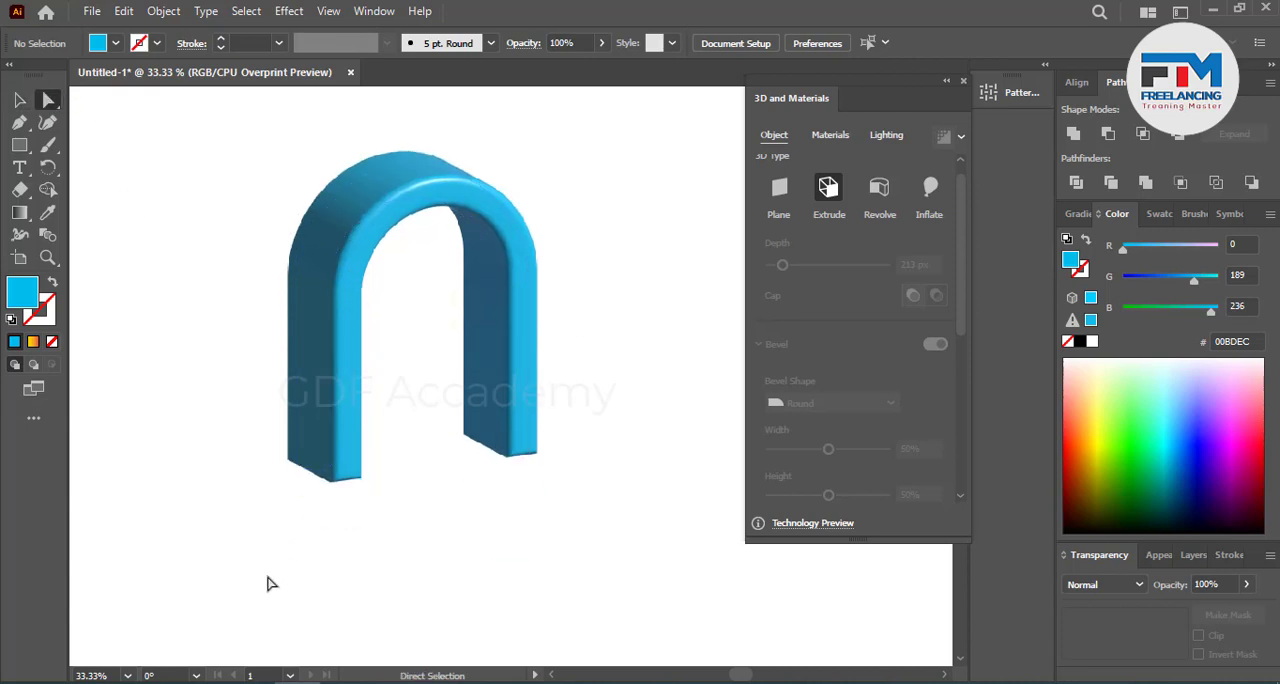
left_click_drag(266, 578, 529, 521)
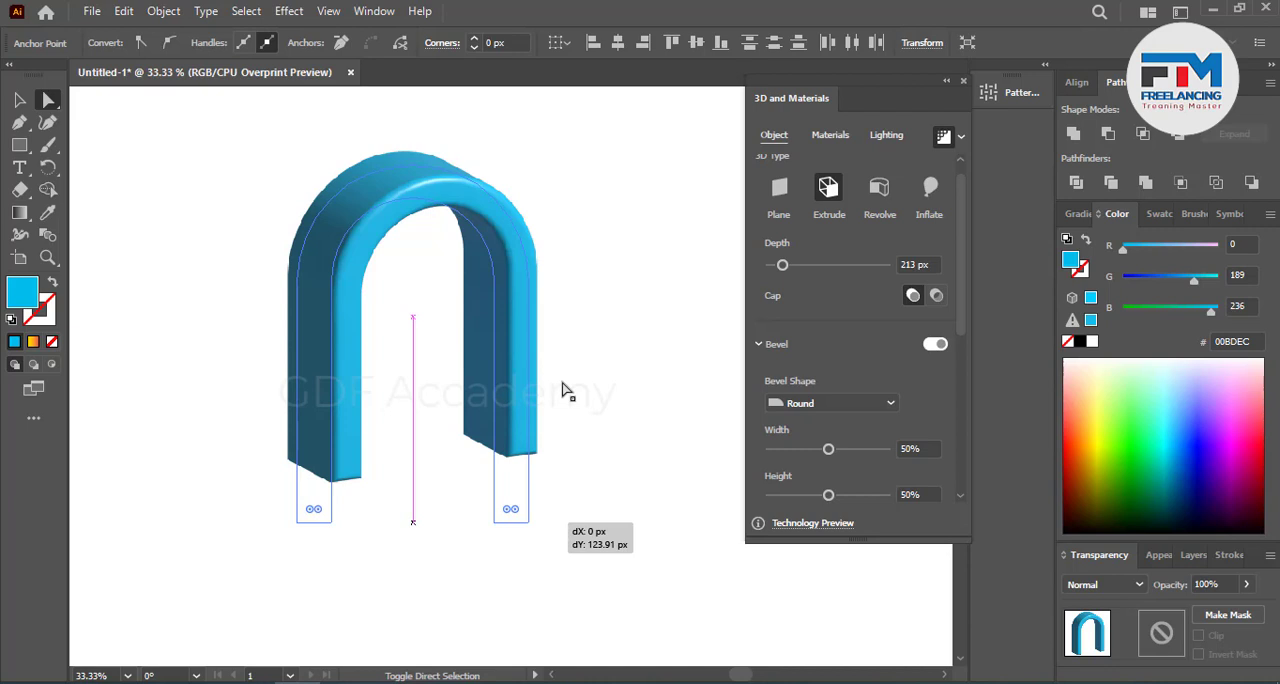
left_click(566, 315)
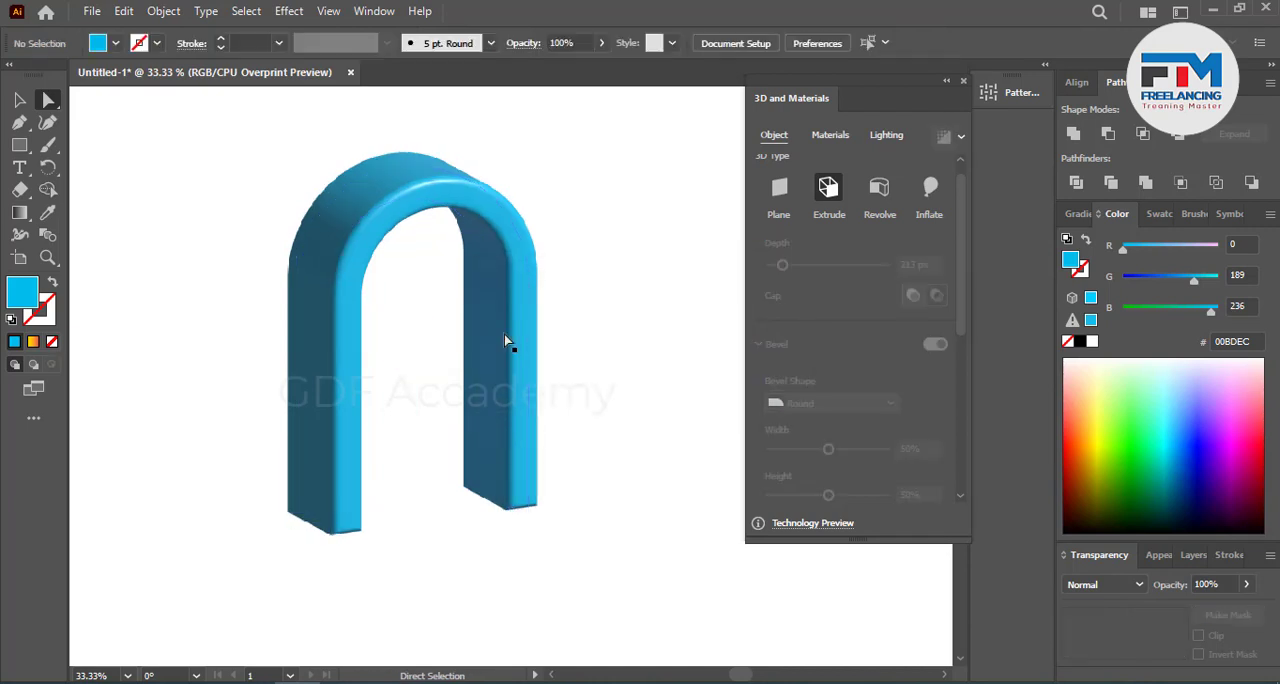
Step: Duplicate the blue arch diagonally down and to the right, placing the copy in front of the original
left_click(19, 100)
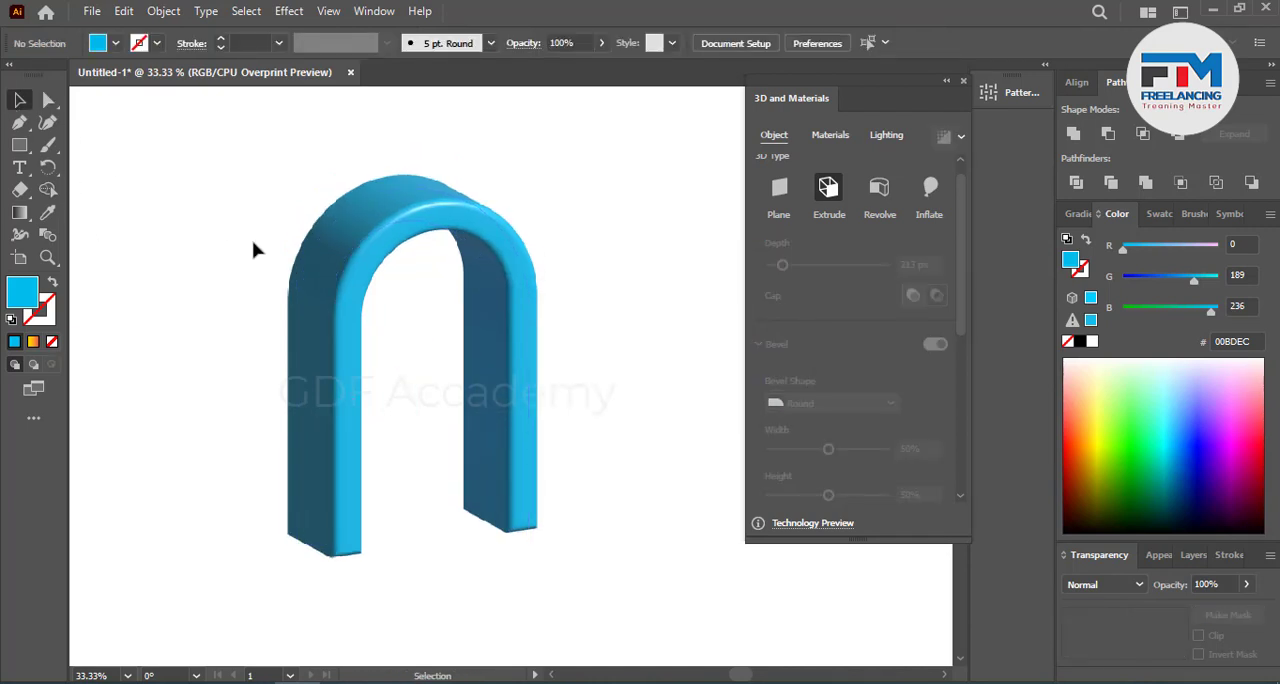
left_click_drag(335, 344, 371, 369)
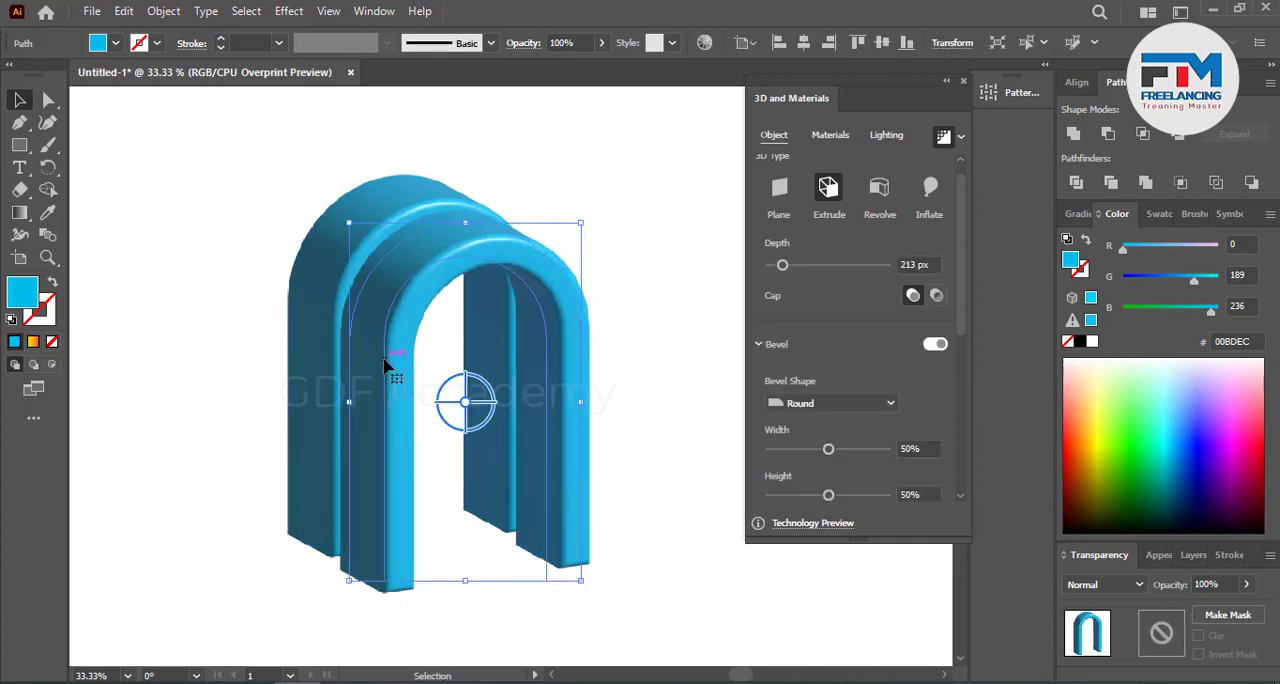
left_click(628, 436)
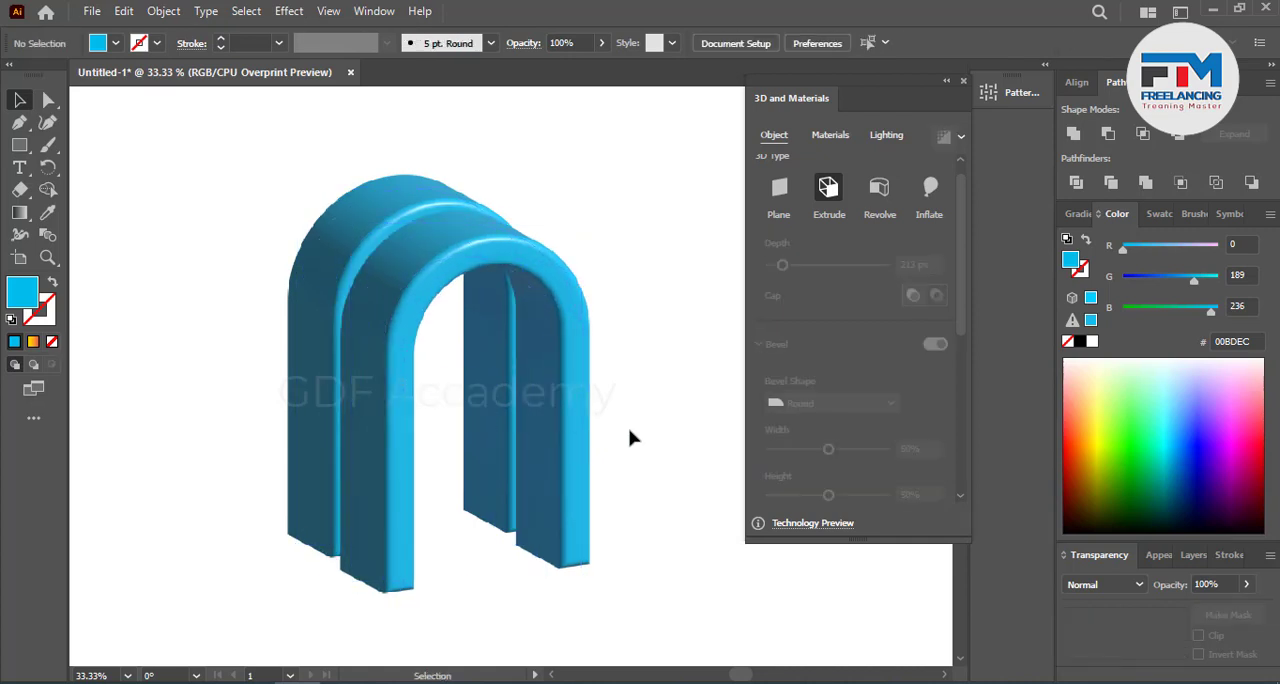
Step: Duplicate the front arch at a similar diagonal offset to form a row of three arches, leaving nothing selected
scroll(434, 449, "right", 3)
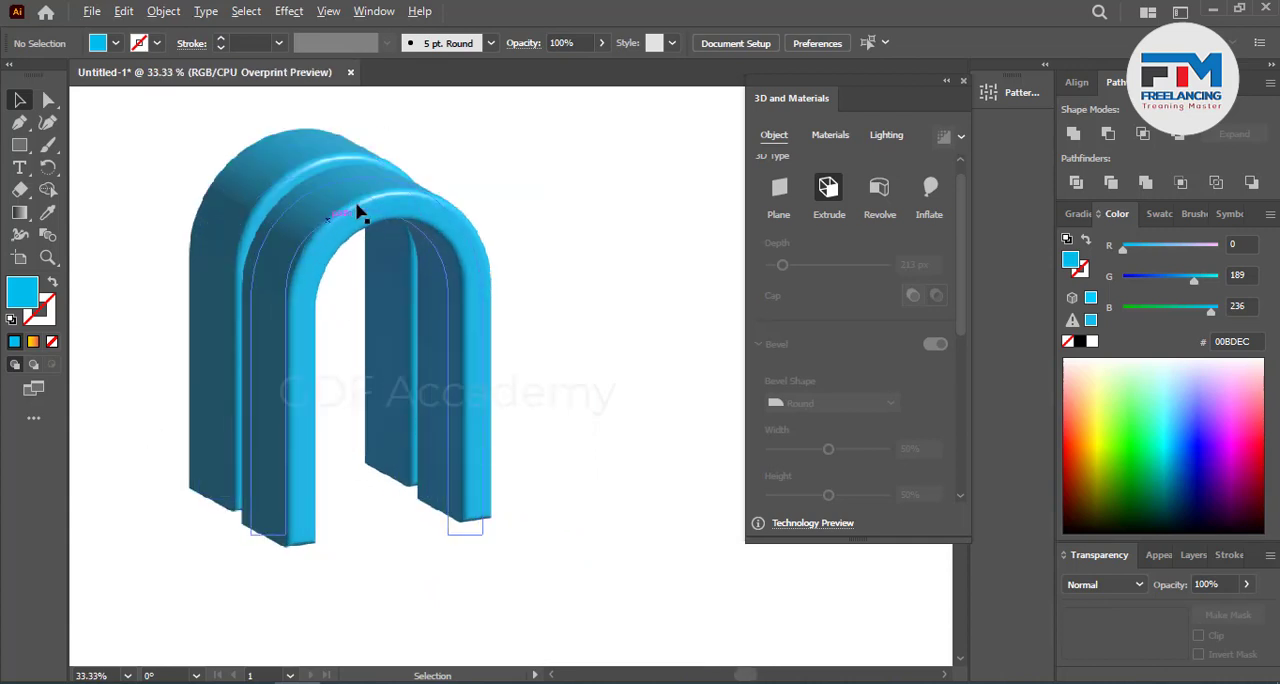
left_click(363, 206)
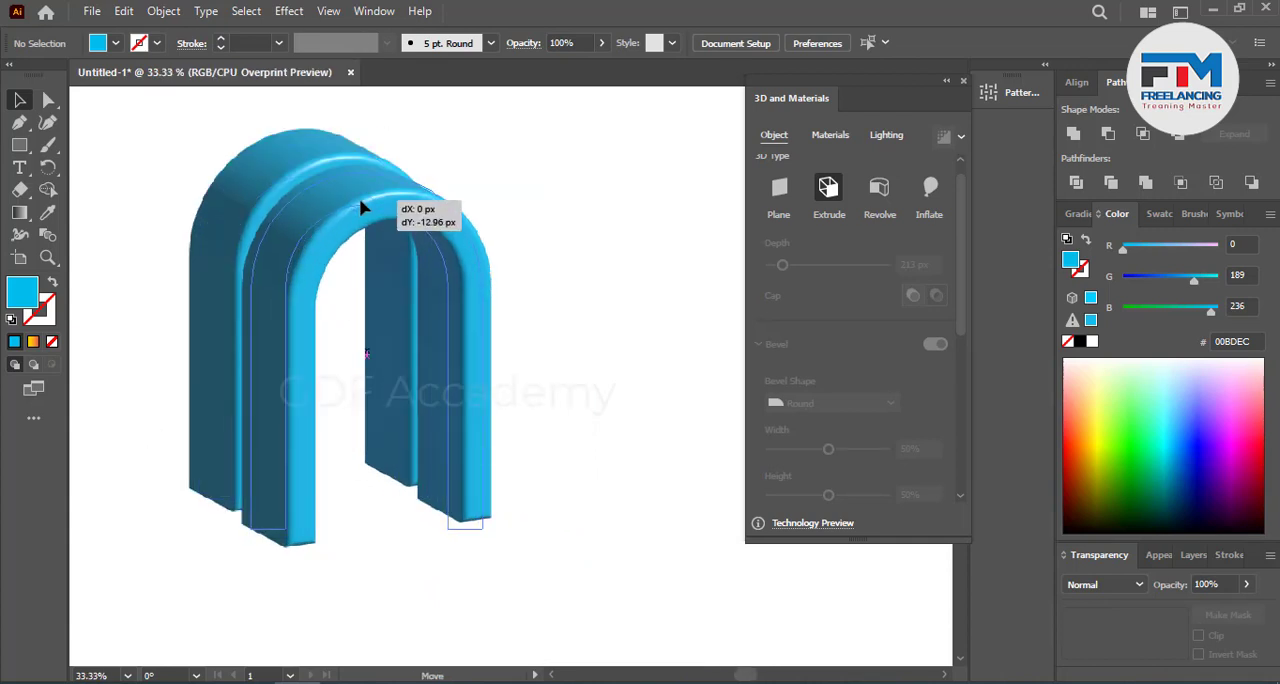
left_click(627, 426)
scroll(574, 403, "down", 3)
left_click_drag(297, 309, 358, 343)
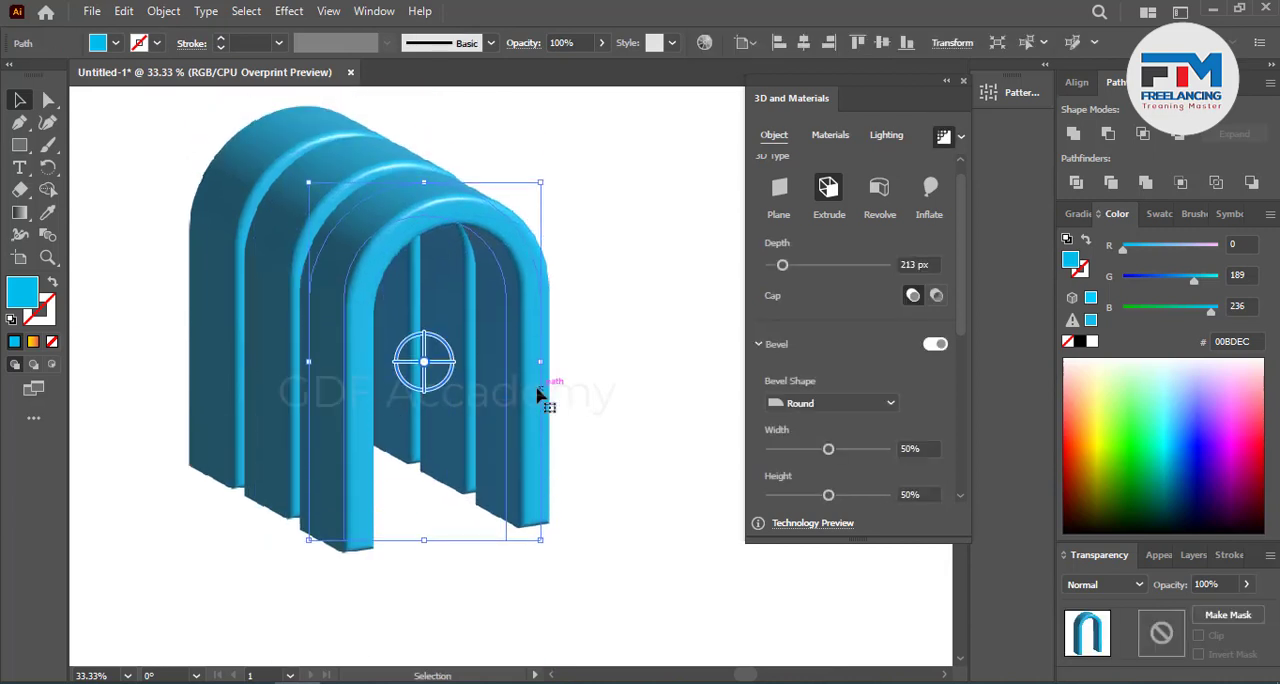
left_click(600, 354)
scroll(598, 357, "up", 2)
scroll(598, 357, "up", 1)
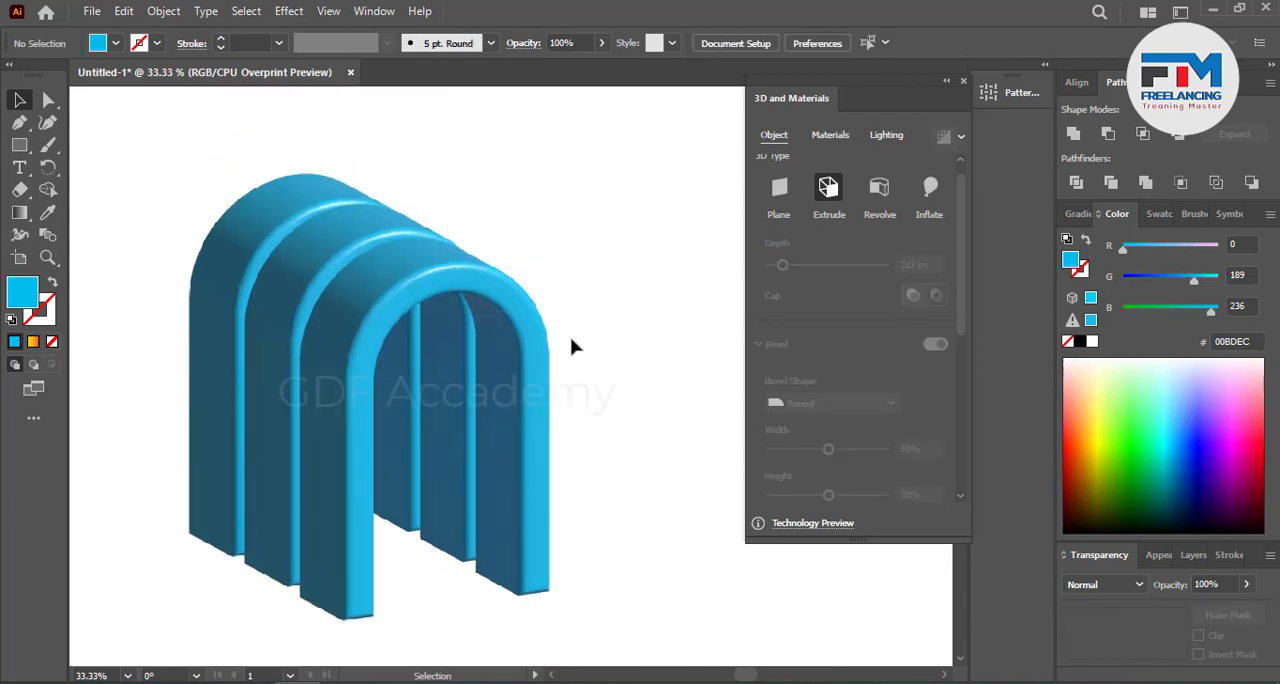
Step: Fill the middle arch with purple 8C00D6 and deselect it
left_click(223, 251)
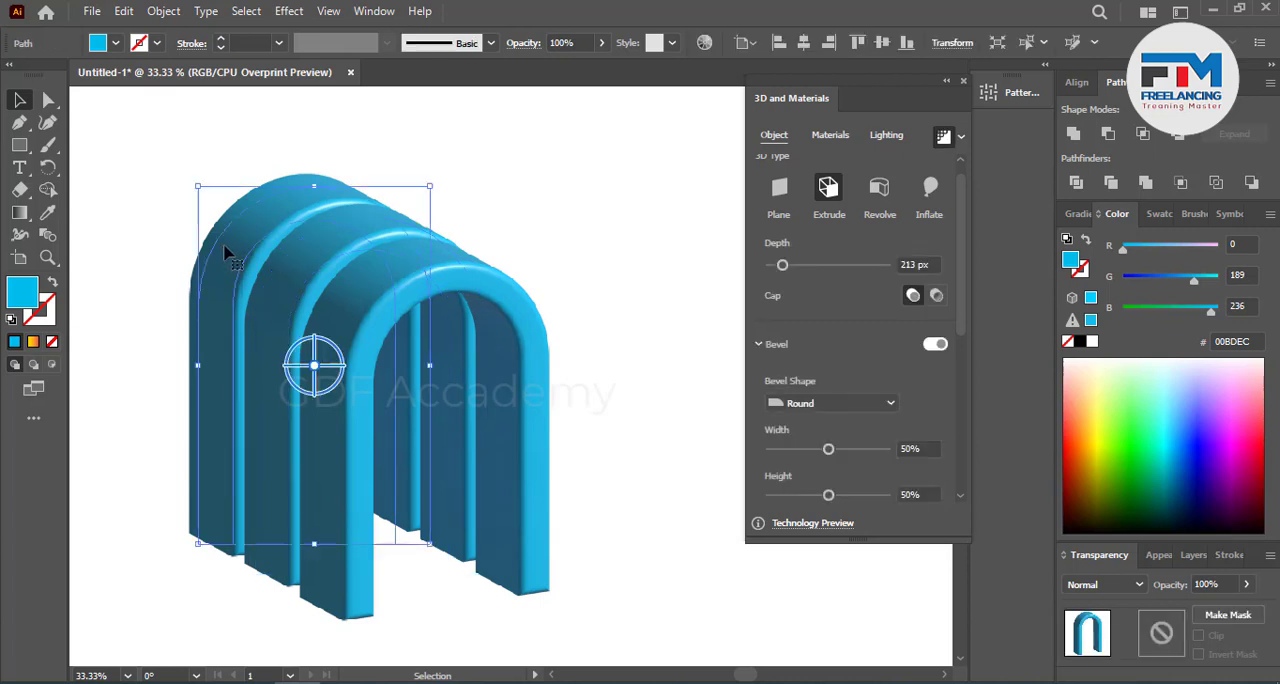
left_click(318, 260)
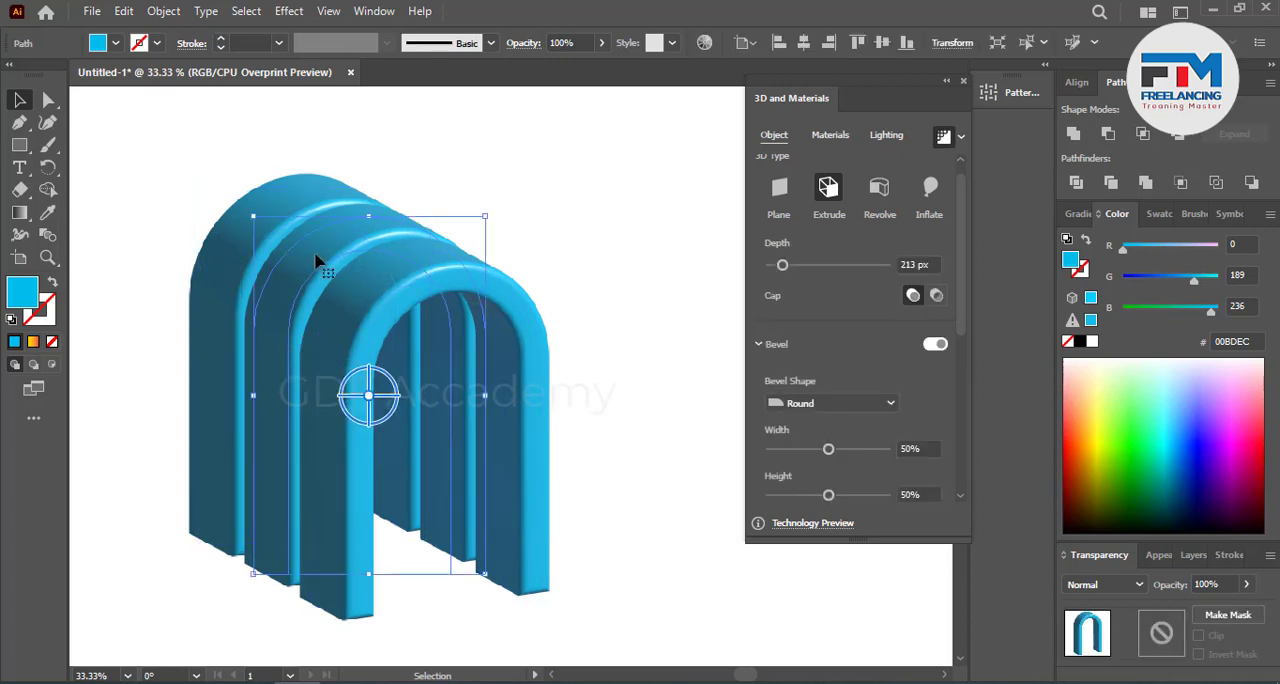
left_click(1223, 451)
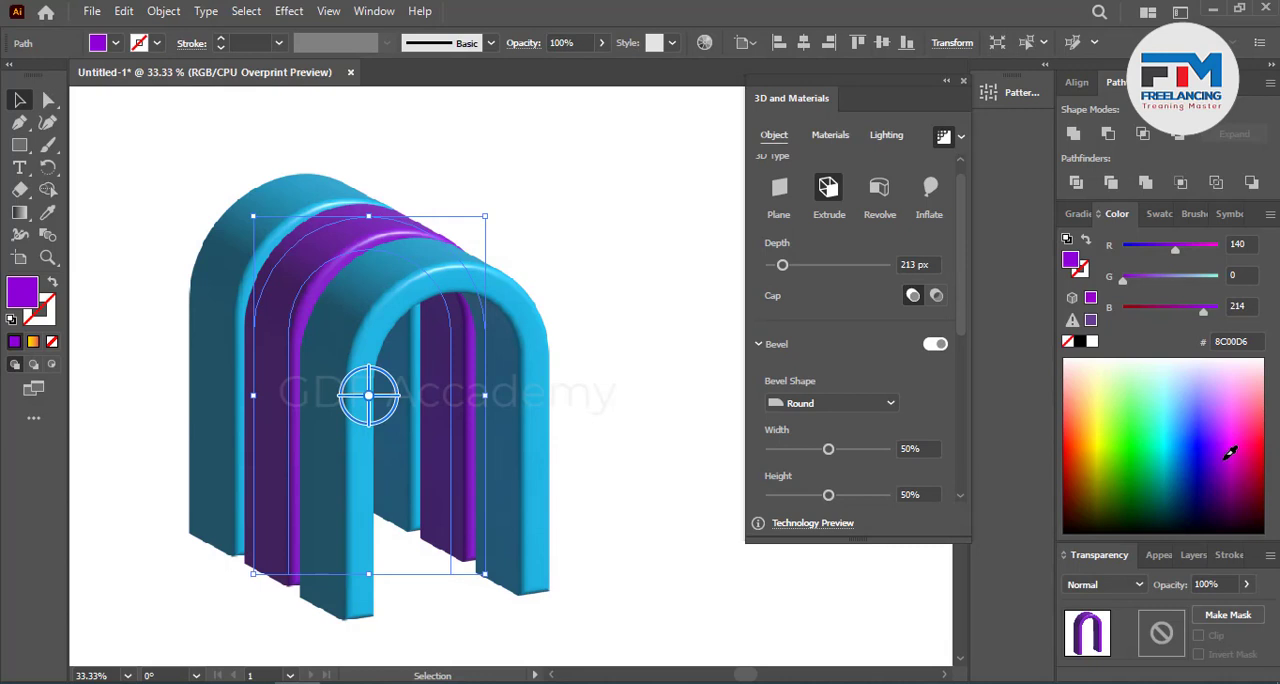
left_click(630, 440)
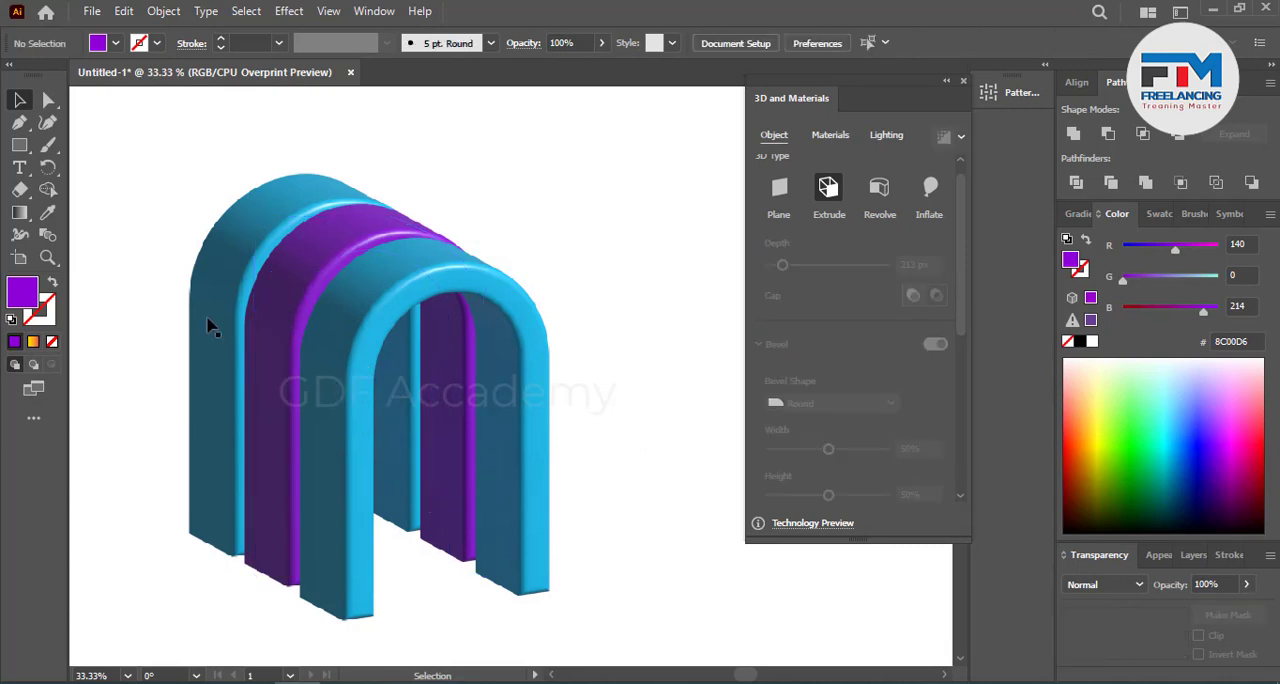
Step: Fill the front arch with yellow-green D1FF00 and deselect it
left_click(345, 318)
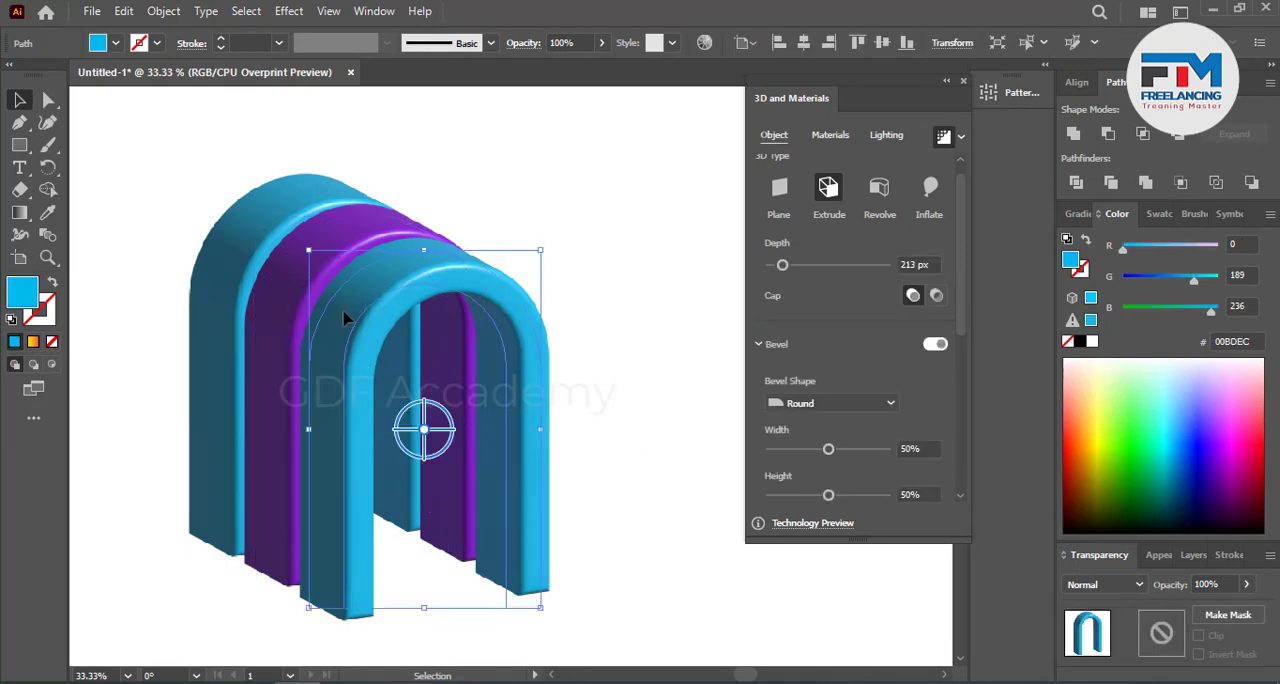
left_click(1107, 438)
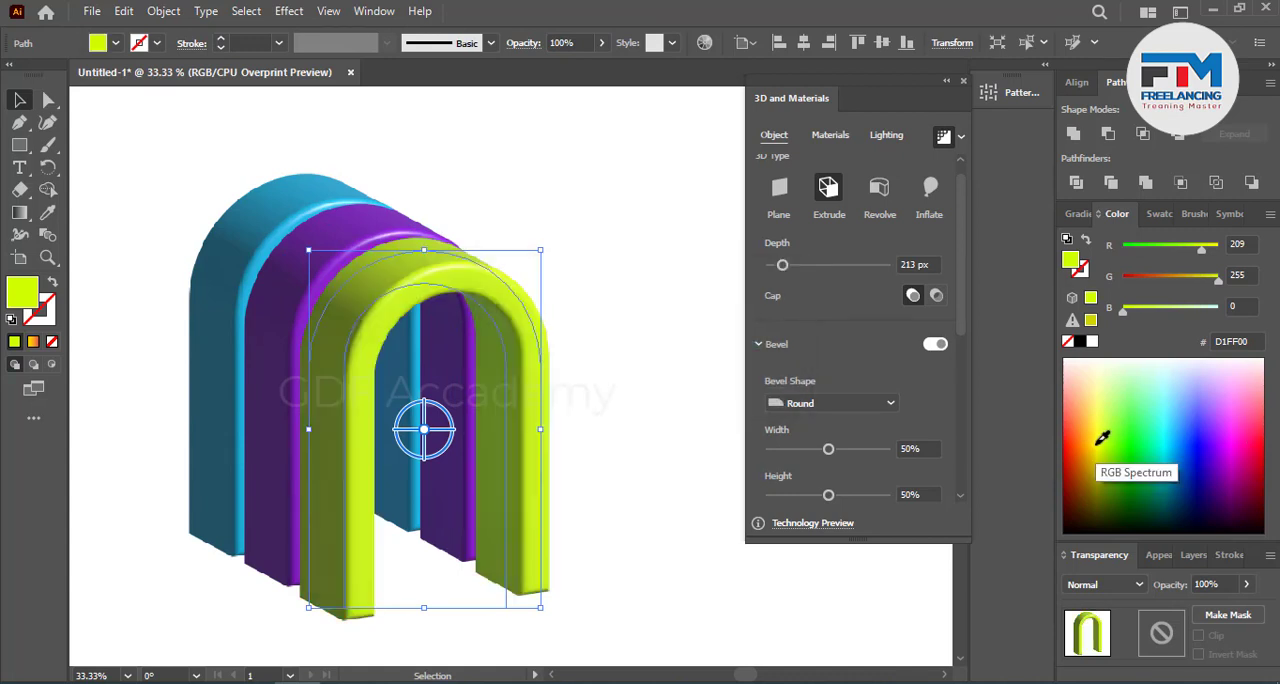
left_click(630, 358)
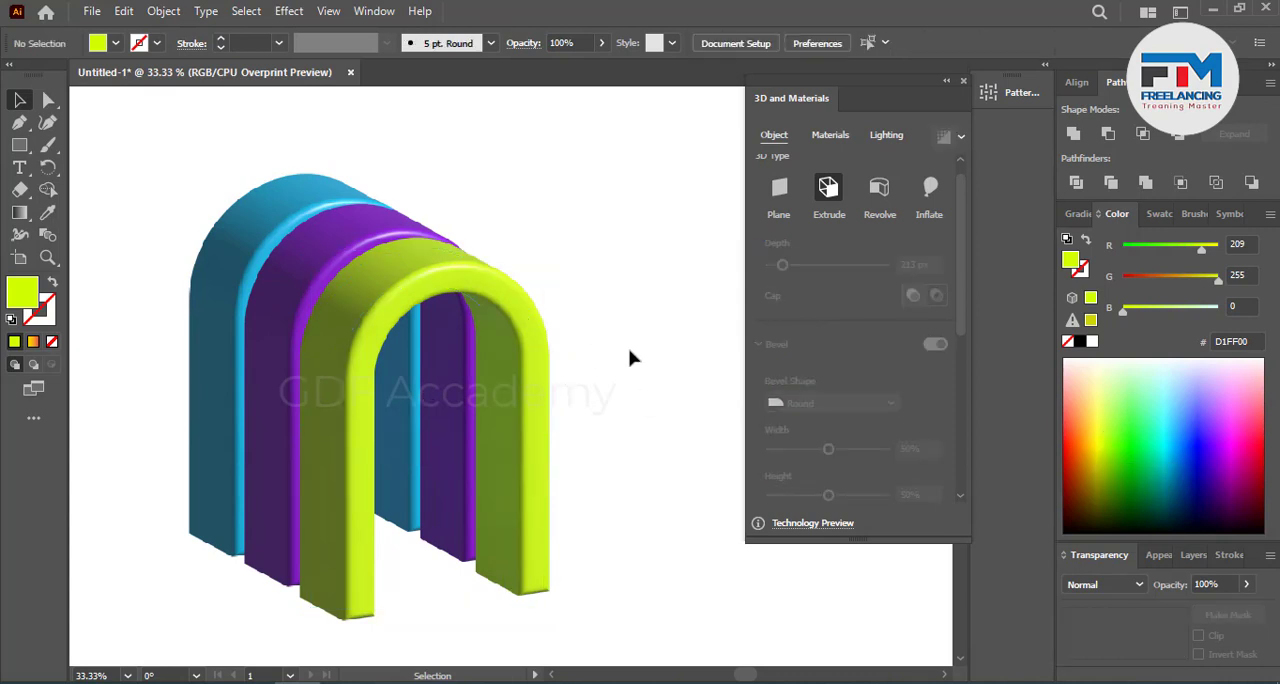
scroll(630, 358, "down", 1)
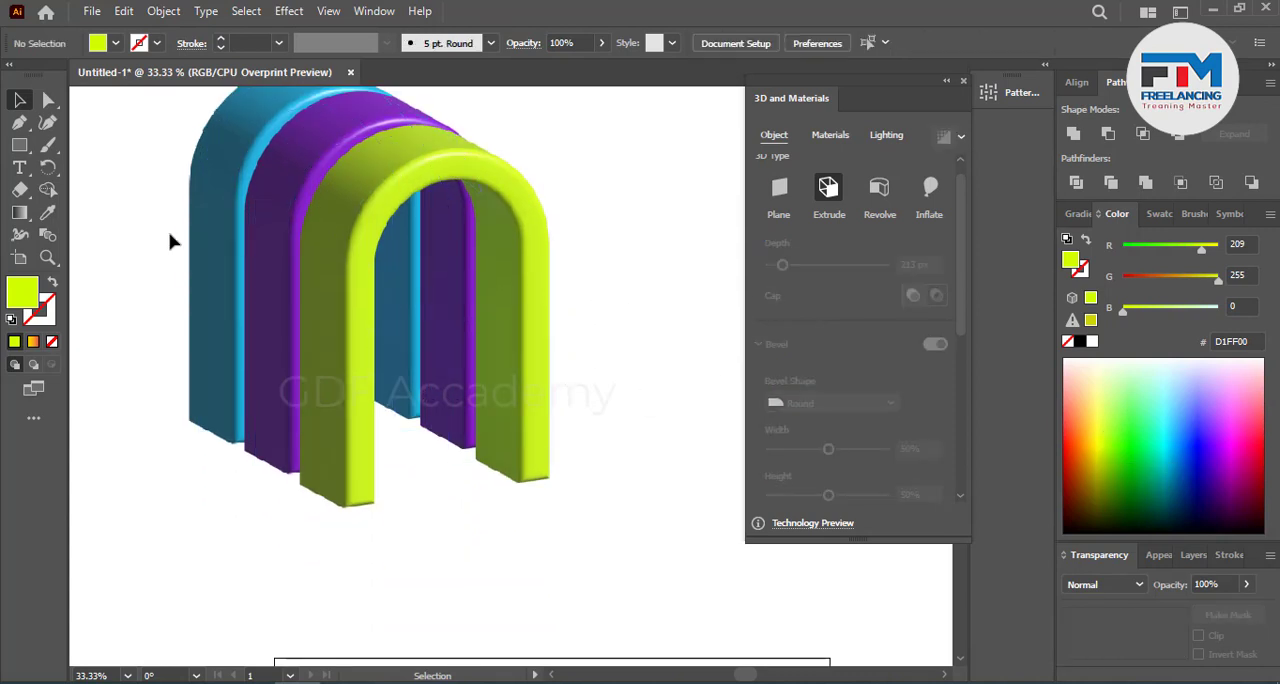
left_click_drag(143, 201, 424, 400)
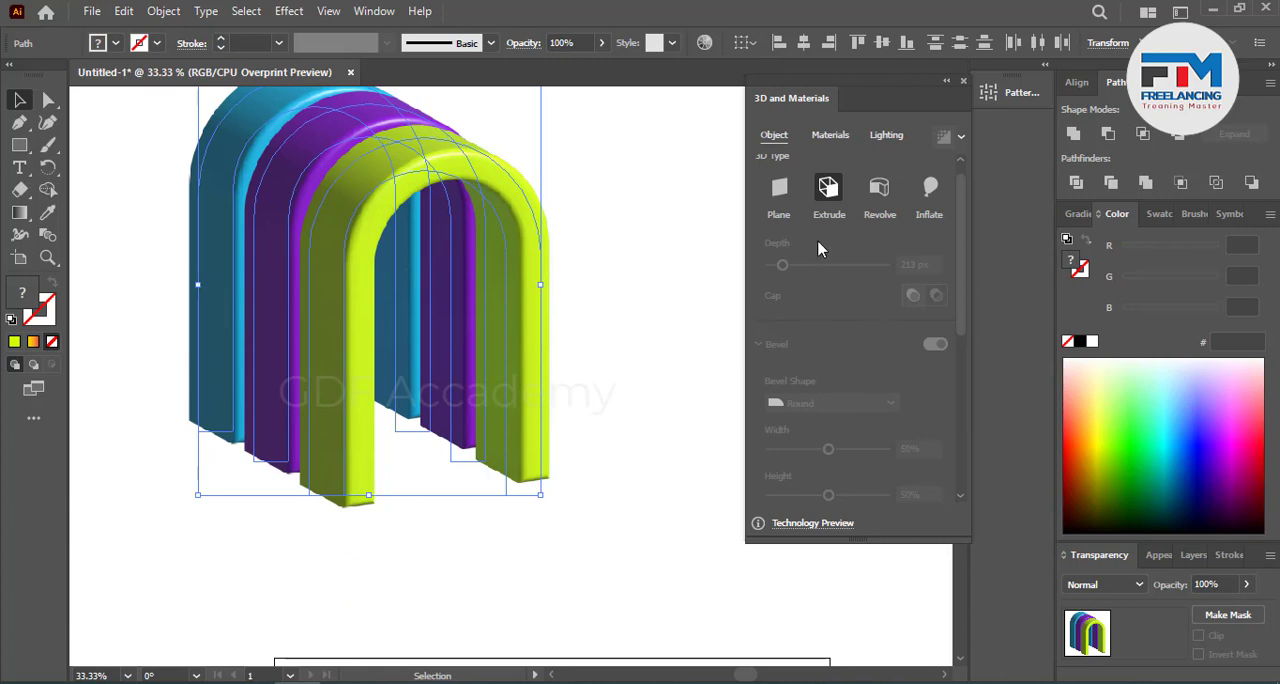
left_click(638, 297)
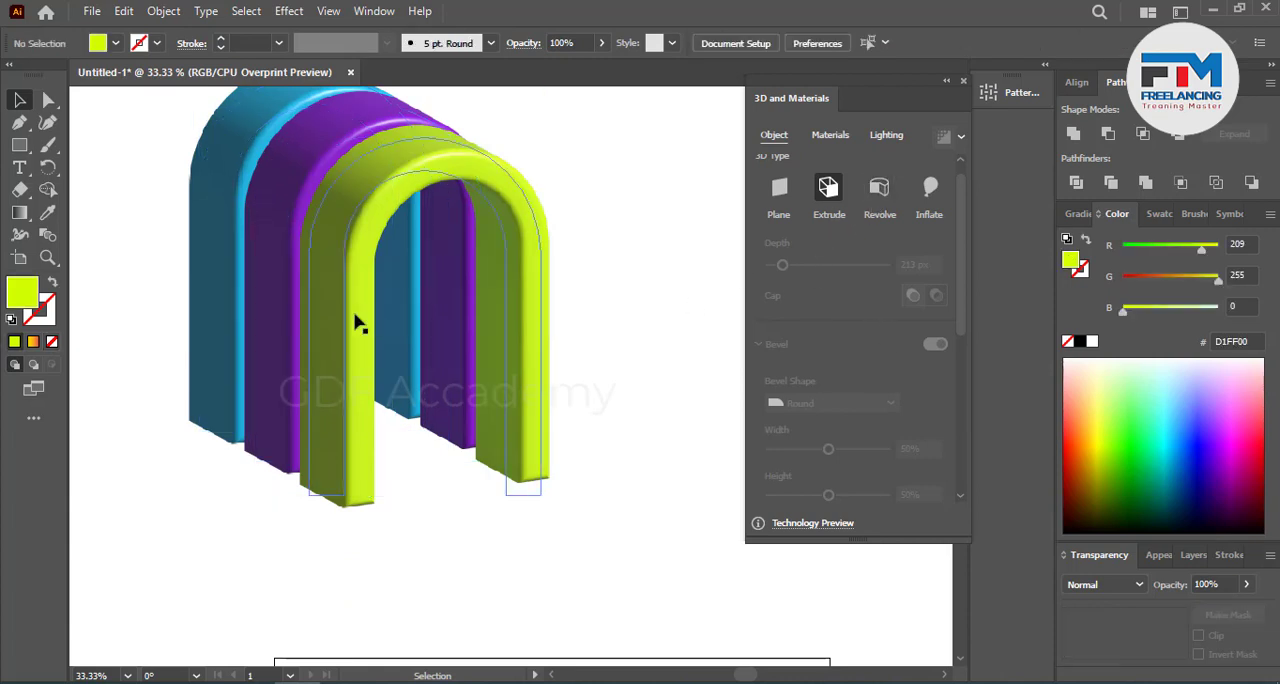
left_click(357, 318)
left_click(210, 330)
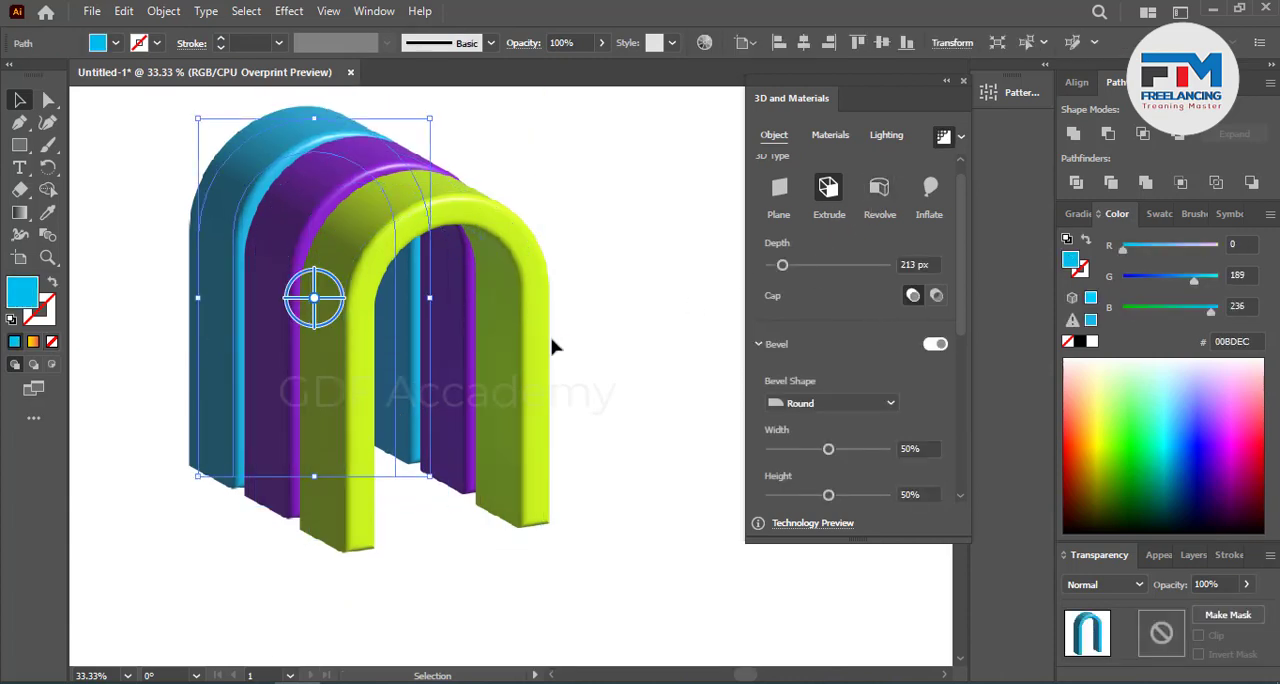
Step: Slightly adjust the 3D rotation of the front yellow-green arch around its vertical axis
left_click(362, 427)
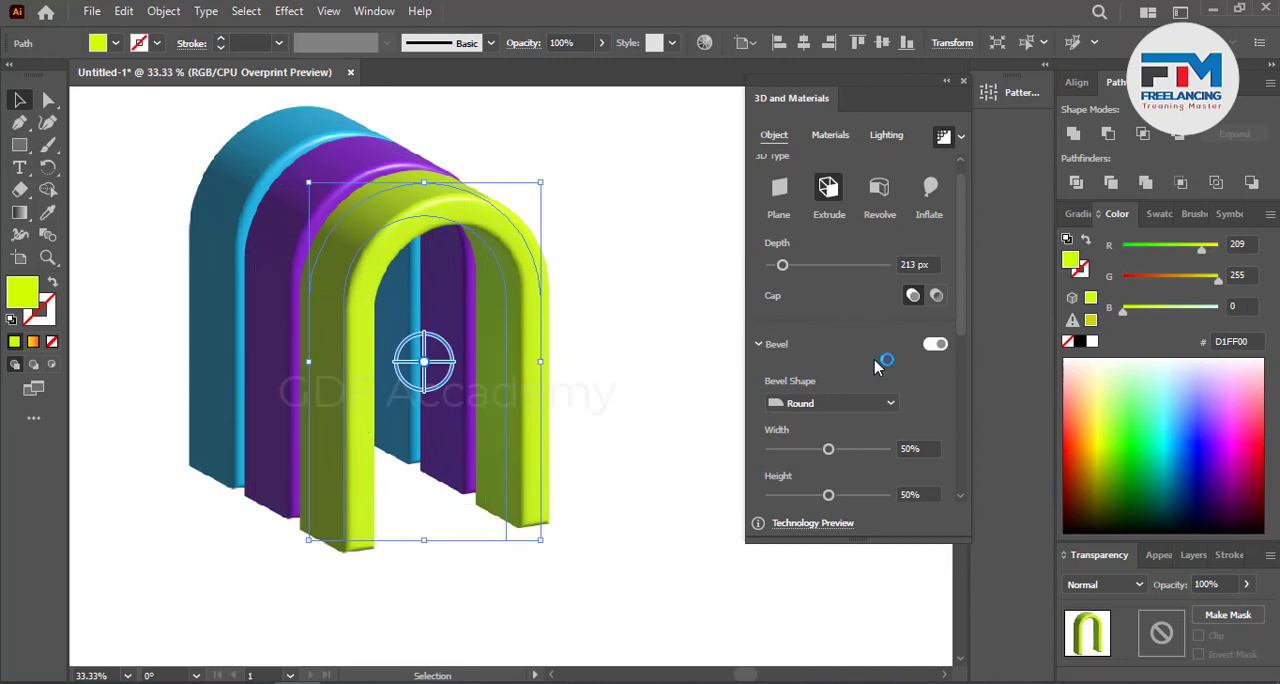
scroll(830, 500, "down", 5)
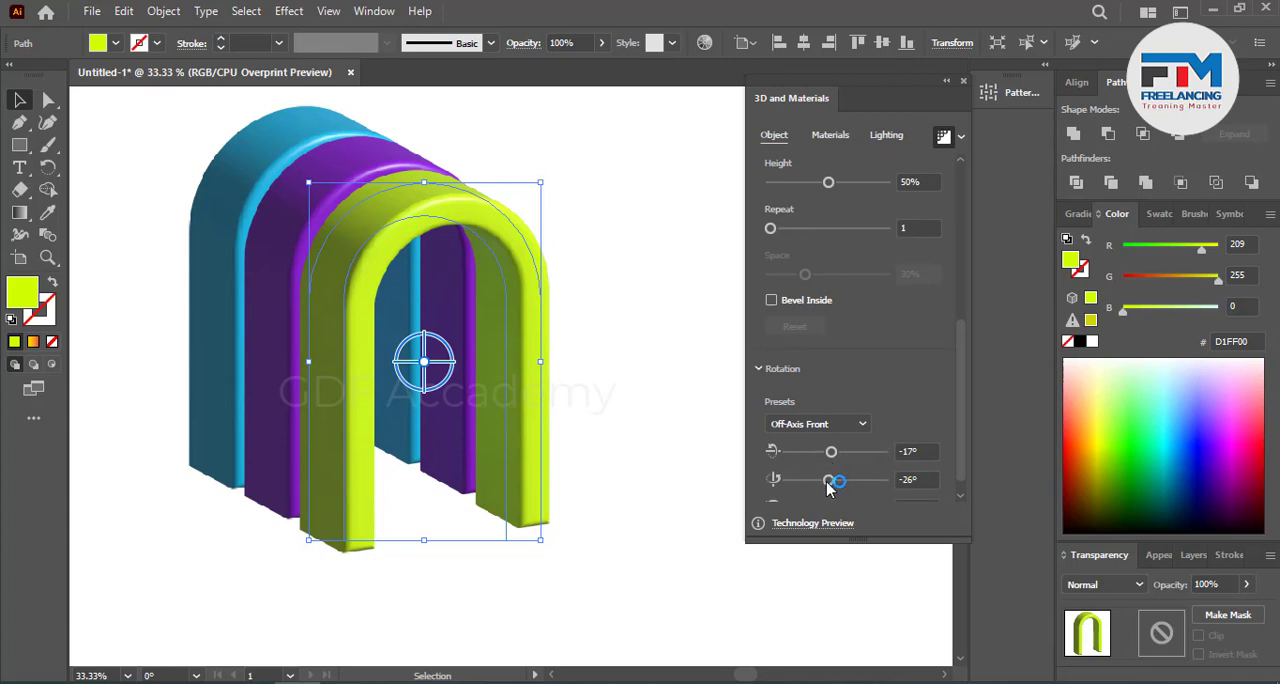
left_click_drag(828, 480, 822, 481)
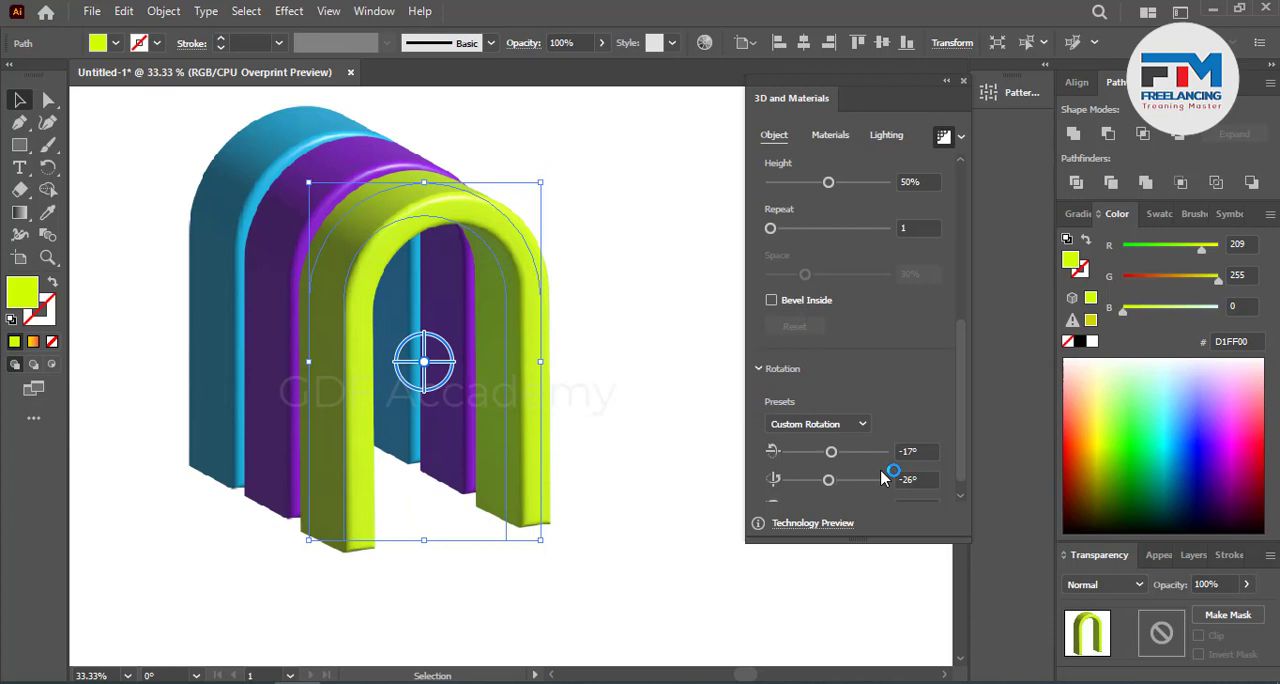
Step: Set the front yellow-green arch's 3D rotation to -20° around X and -15° around Y, and deselect it
scroll(945, 378, "down", 1)
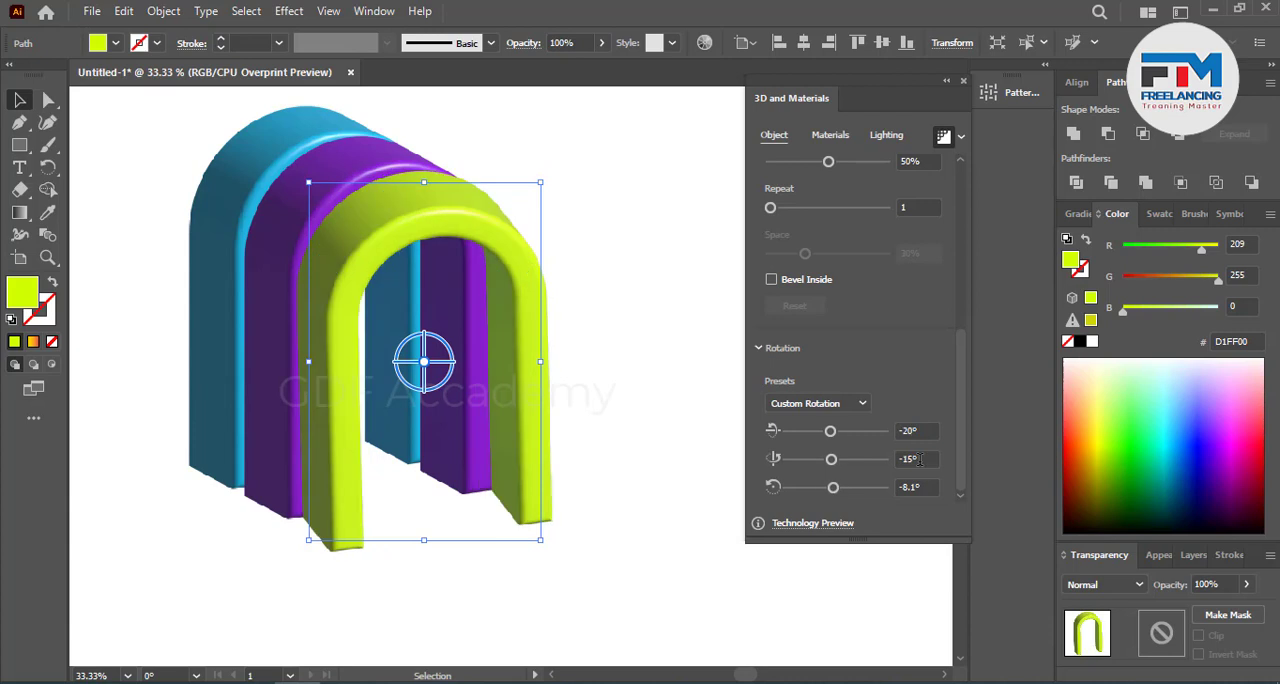
left_click(919, 459)
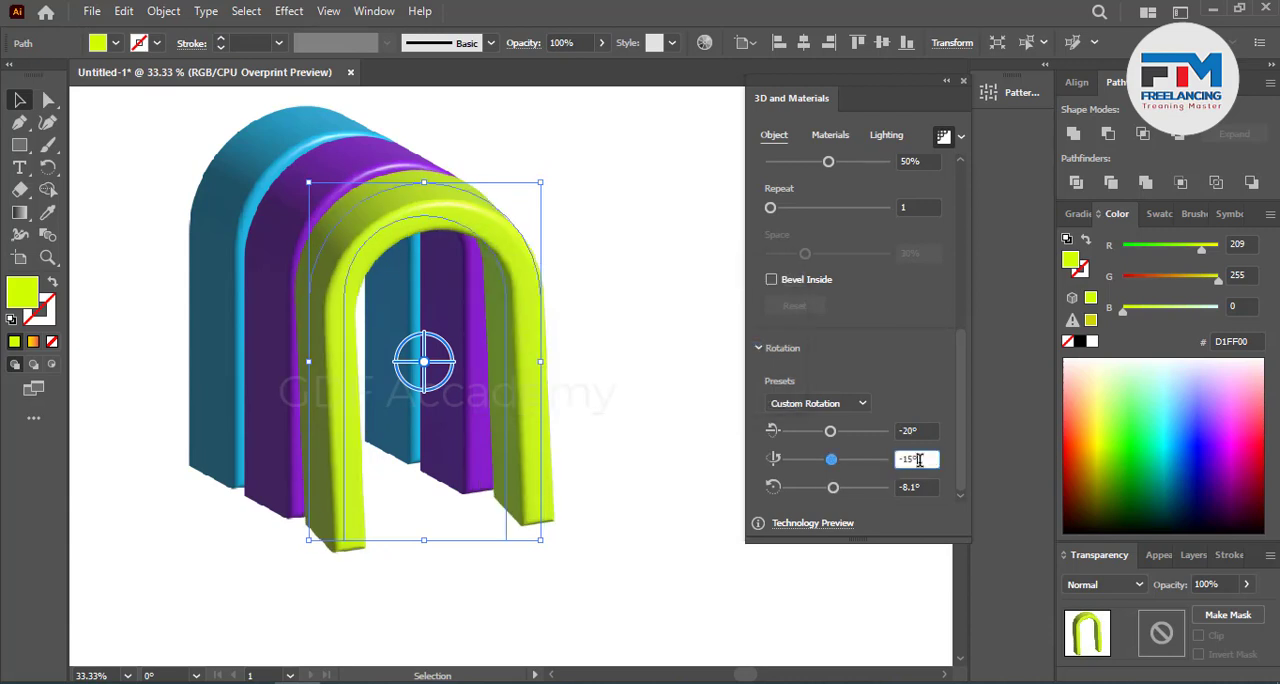
left_click(588, 376)
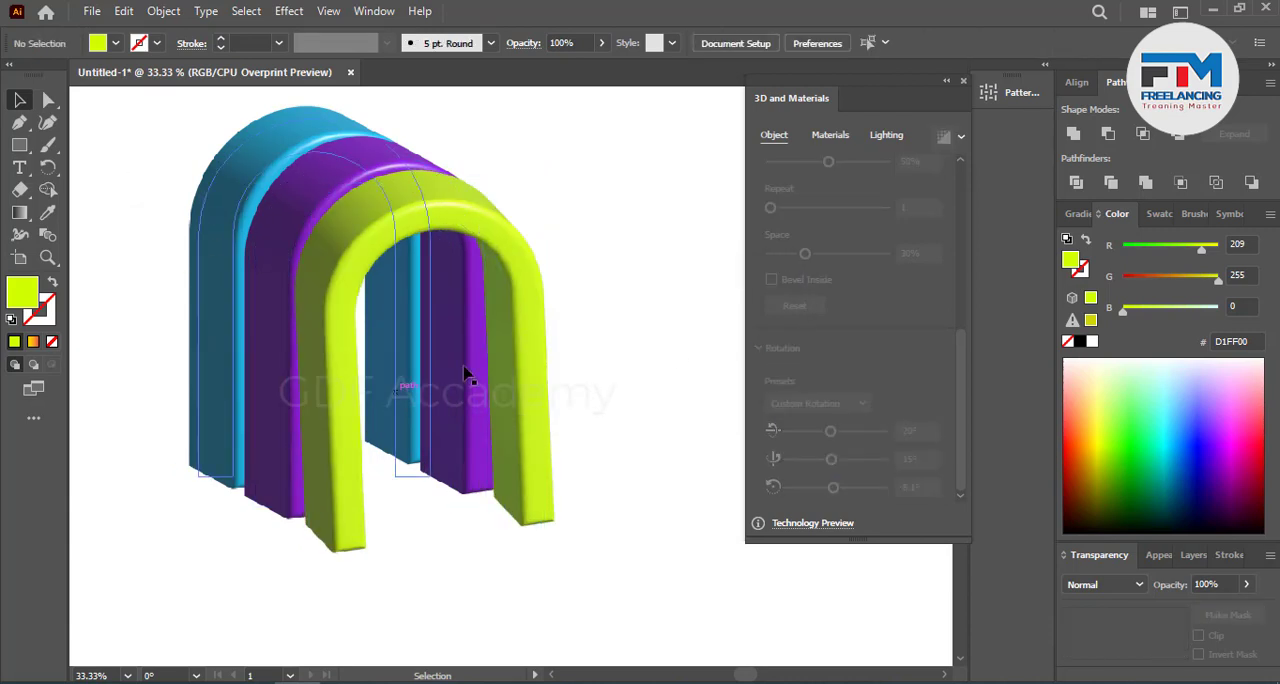
Step: Delete the front yellow-green arch
left_click(534, 309)
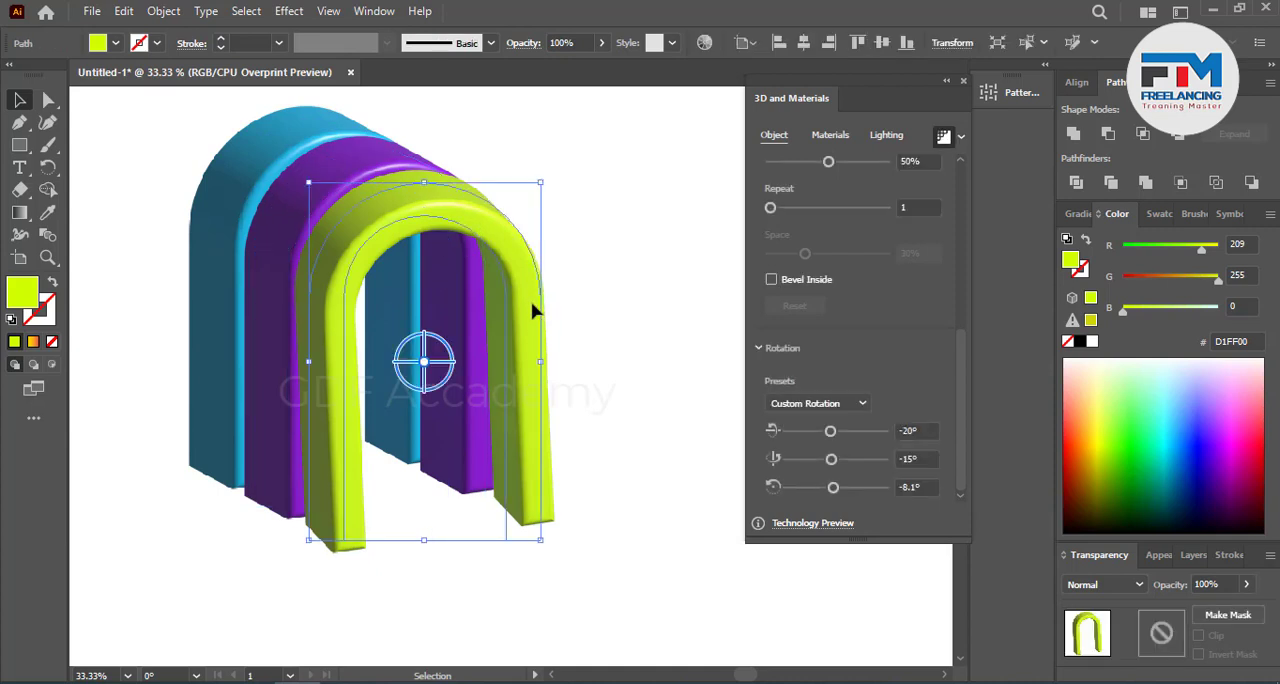
key("Delete")
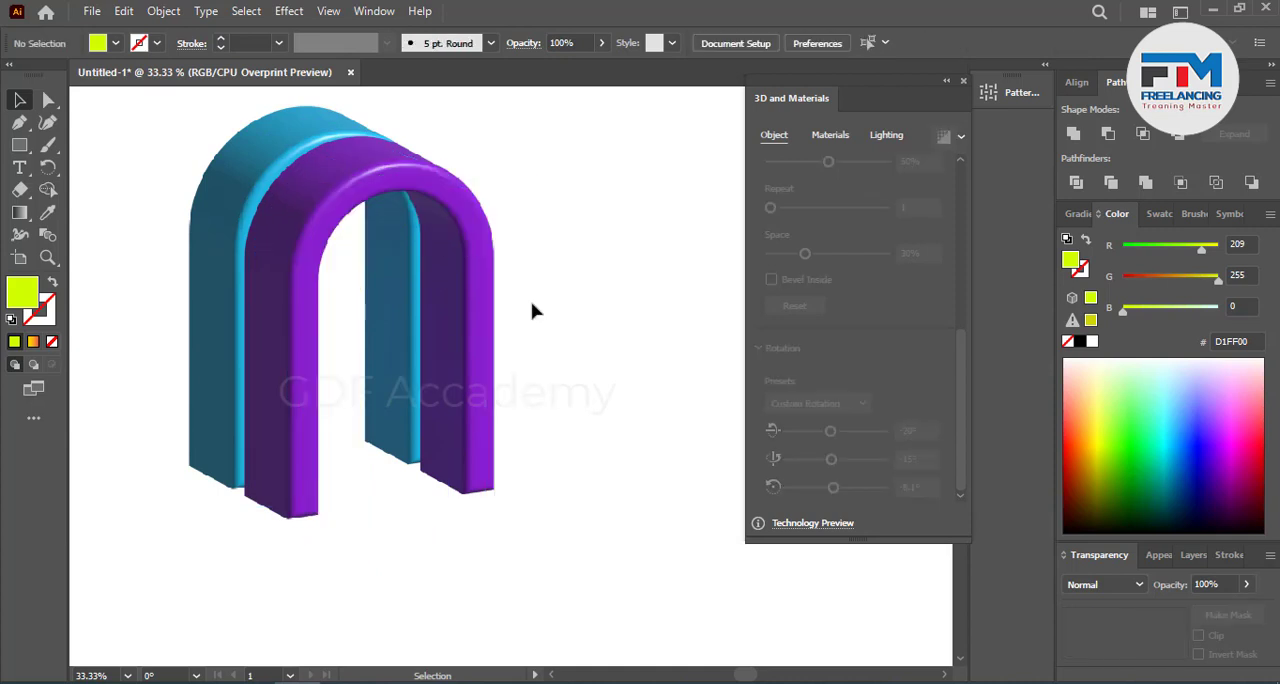
Step: Reduce the purple arch's extrusion depth to 131 px and deselect it
left_click(294, 375)
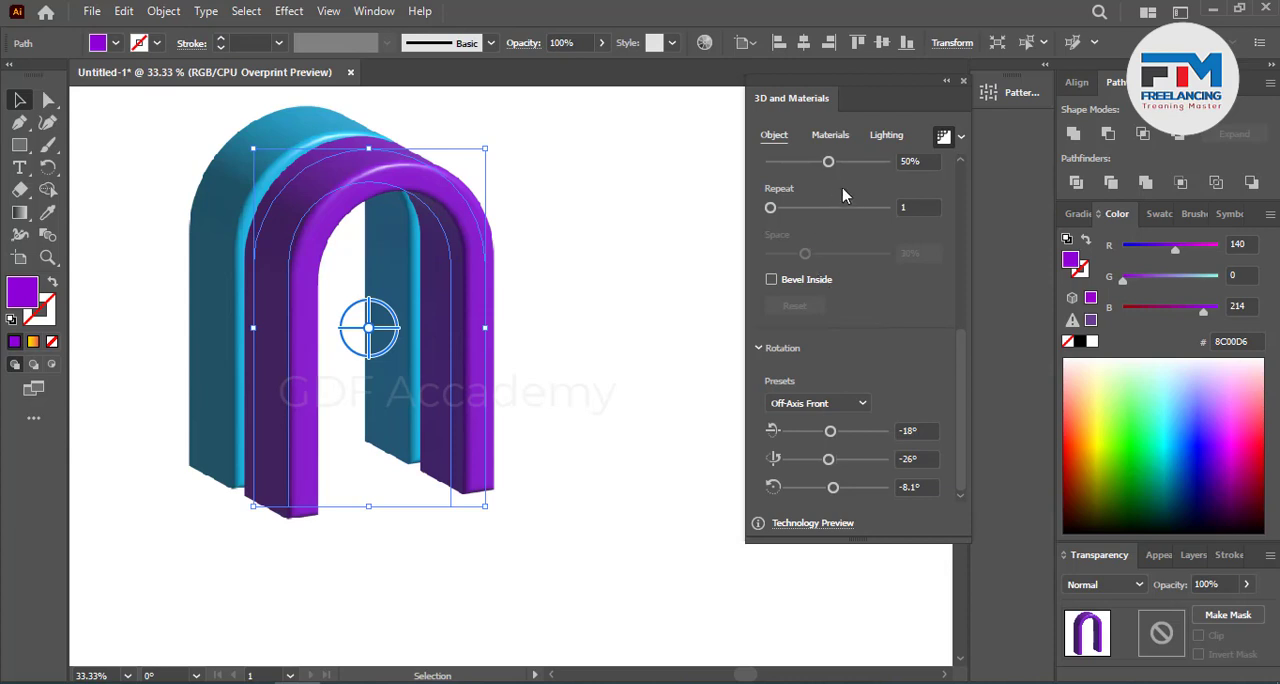
scroll(852, 195, "up", 5)
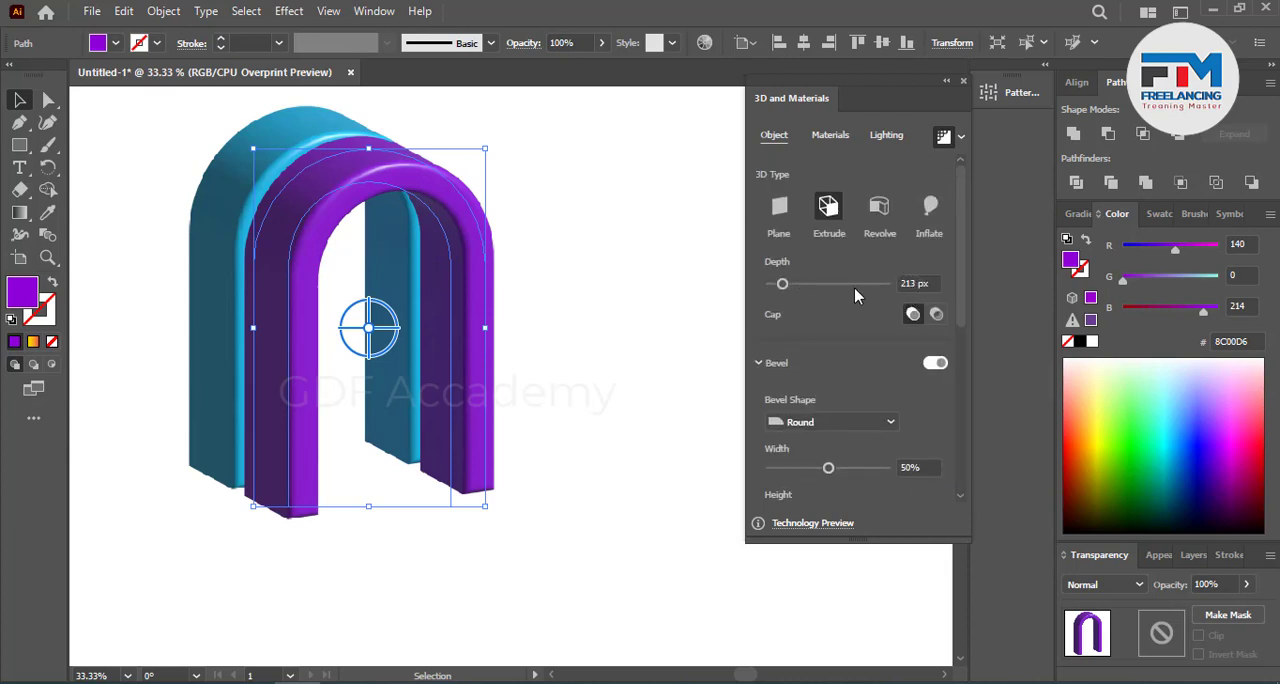
left_click_drag(783, 288, 778, 289)
left_click(922, 285)
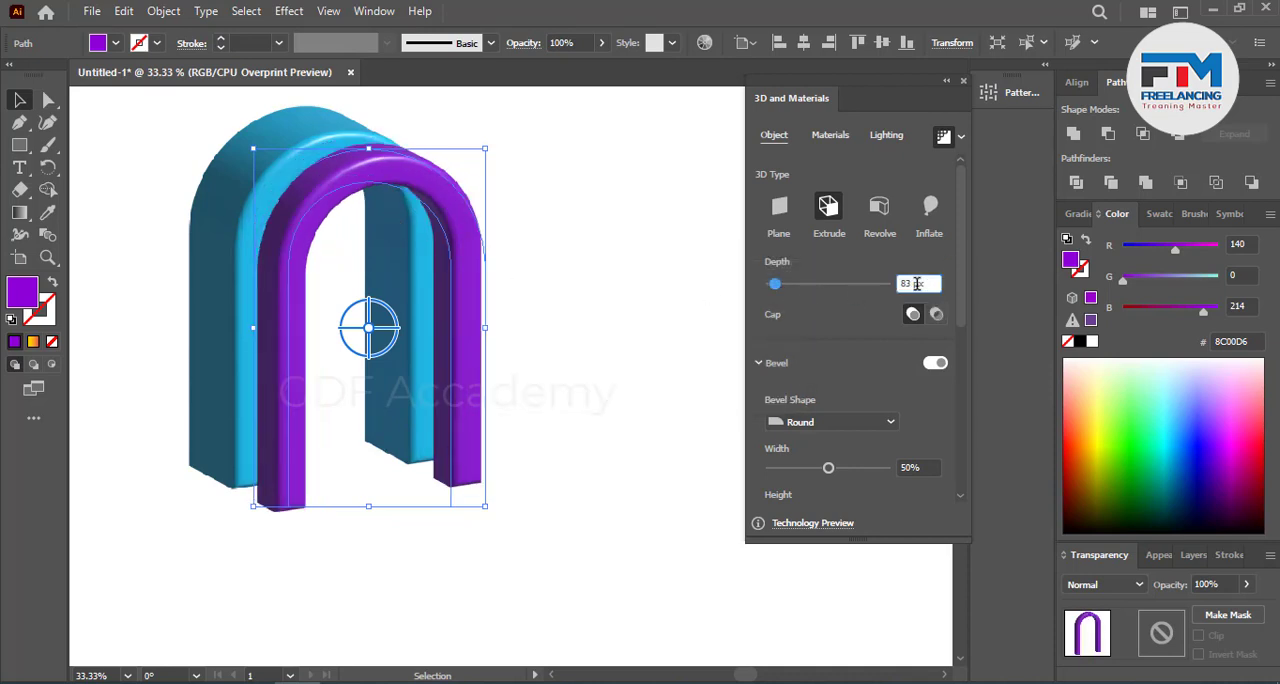
scroll(917, 284, "up", 4)
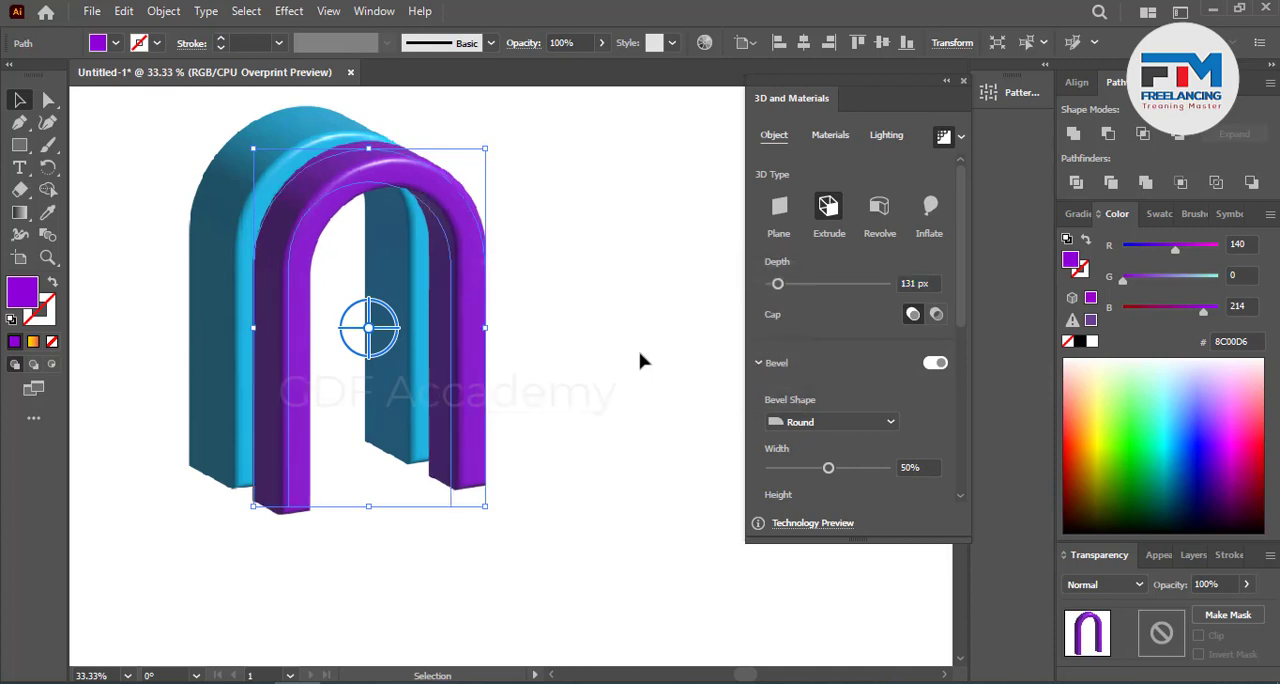
left_click(640, 360)
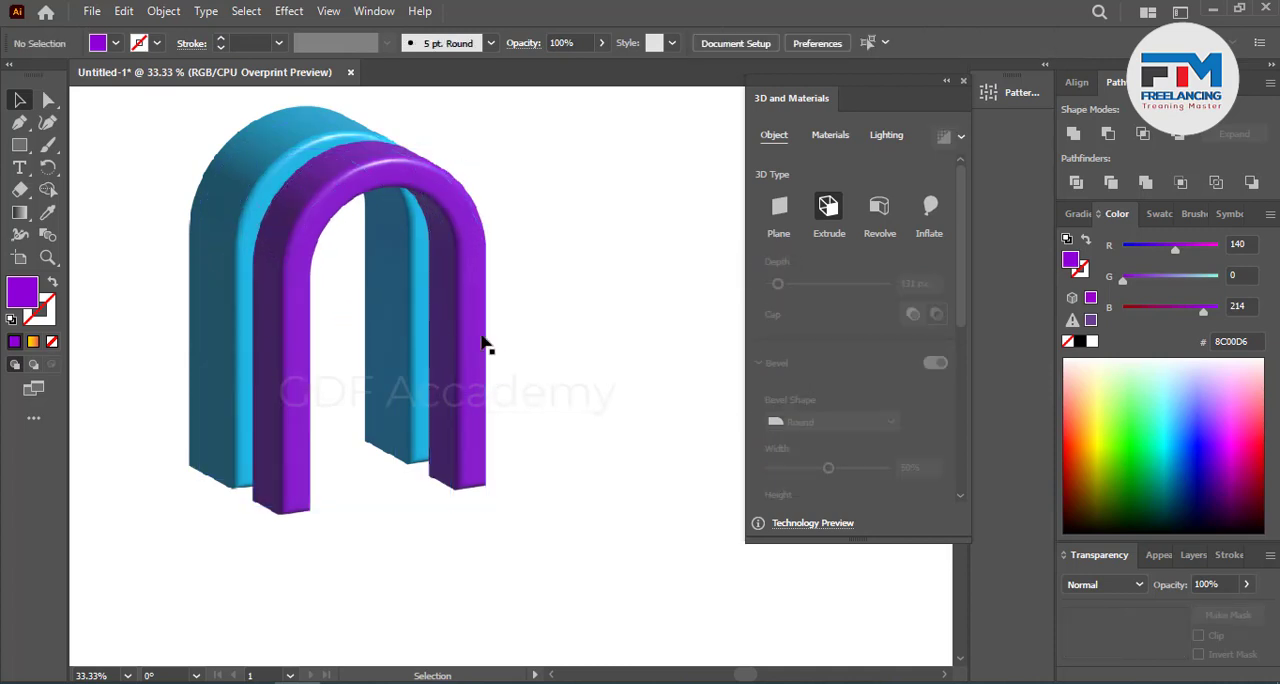
Step: Delete the rear blue arch and duplicate the purple arch twice at a diagonal offset to form a row of three
left_click(240, 222)
key("Delete")
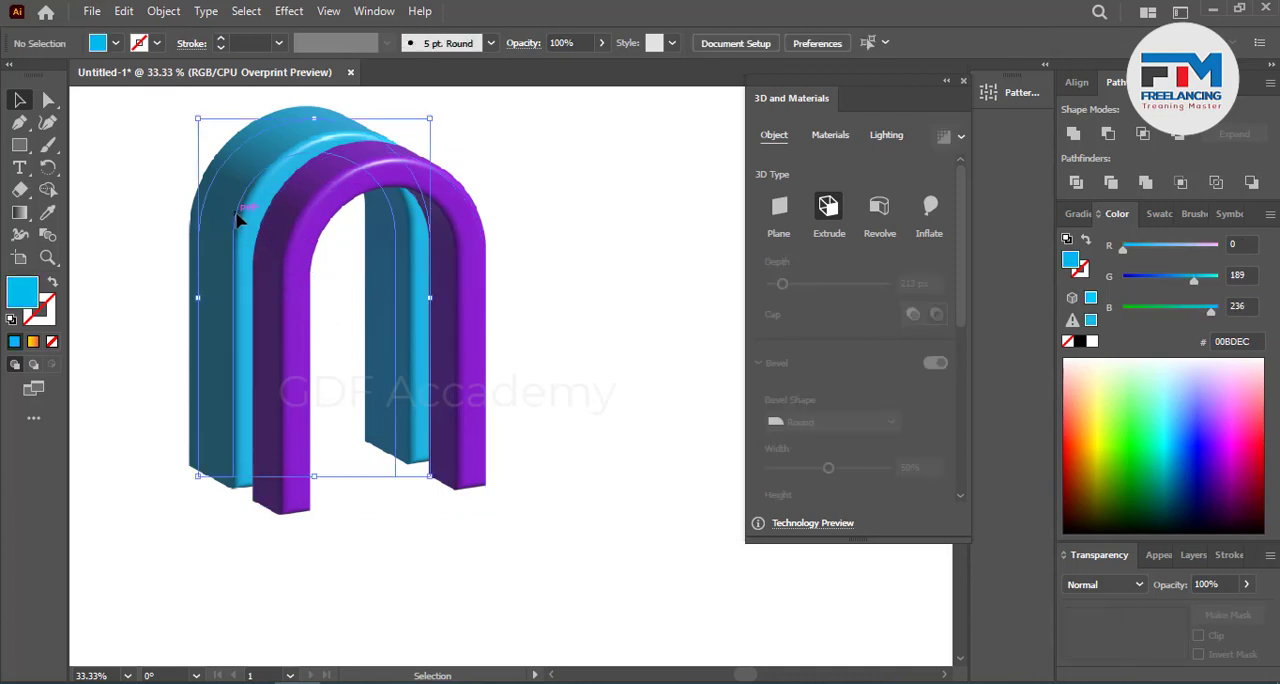
left_click(277, 297)
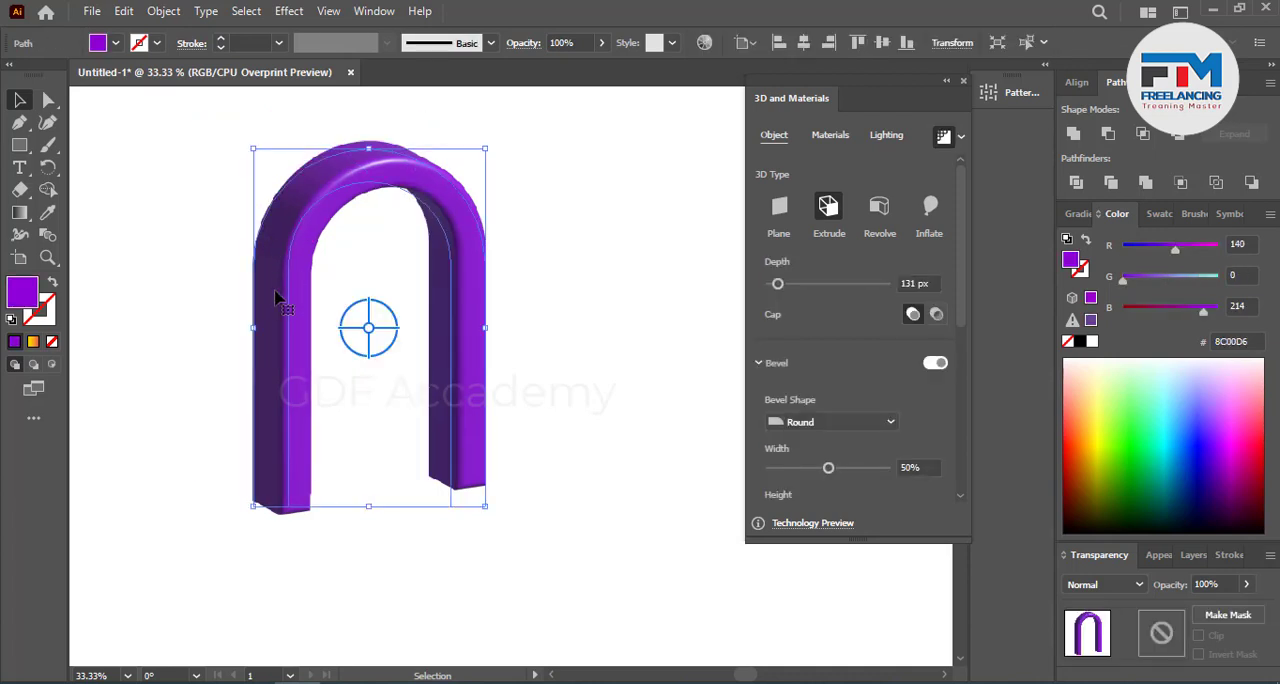
left_click_drag(277, 297, 362, 346)
Step: Fill the middle arch with light blue 0DA0FF
left_click(306, 323)
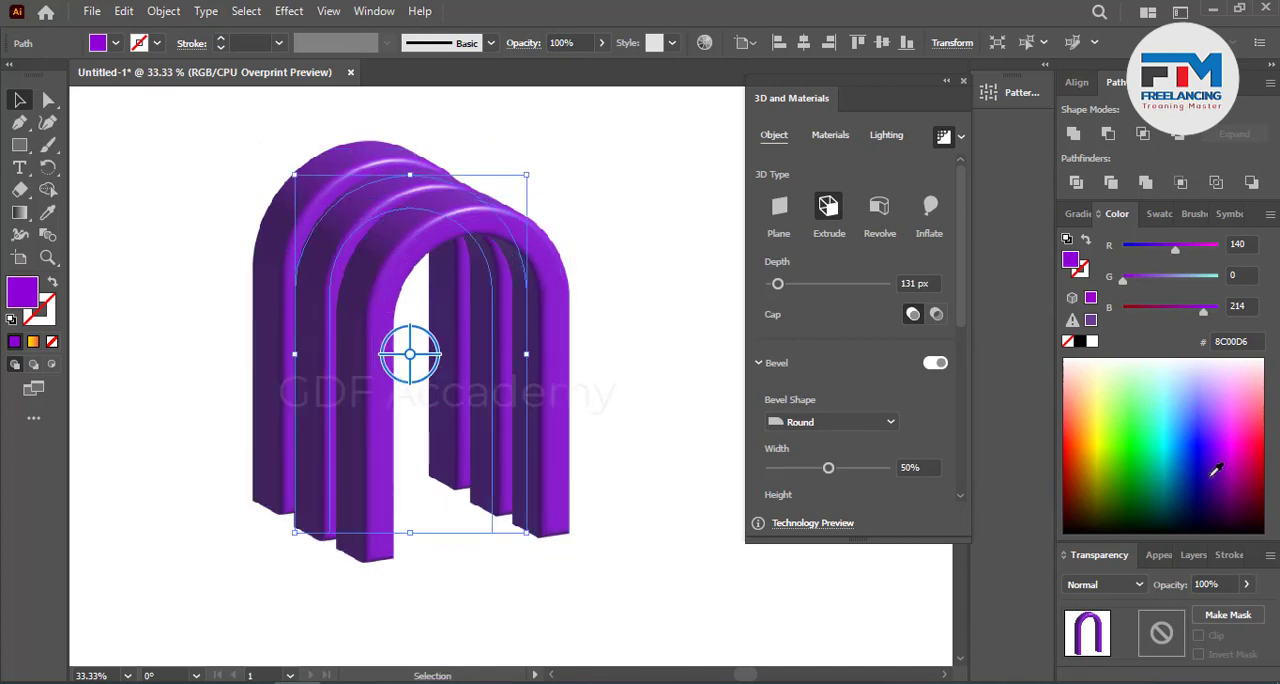
left_click(1195, 442)
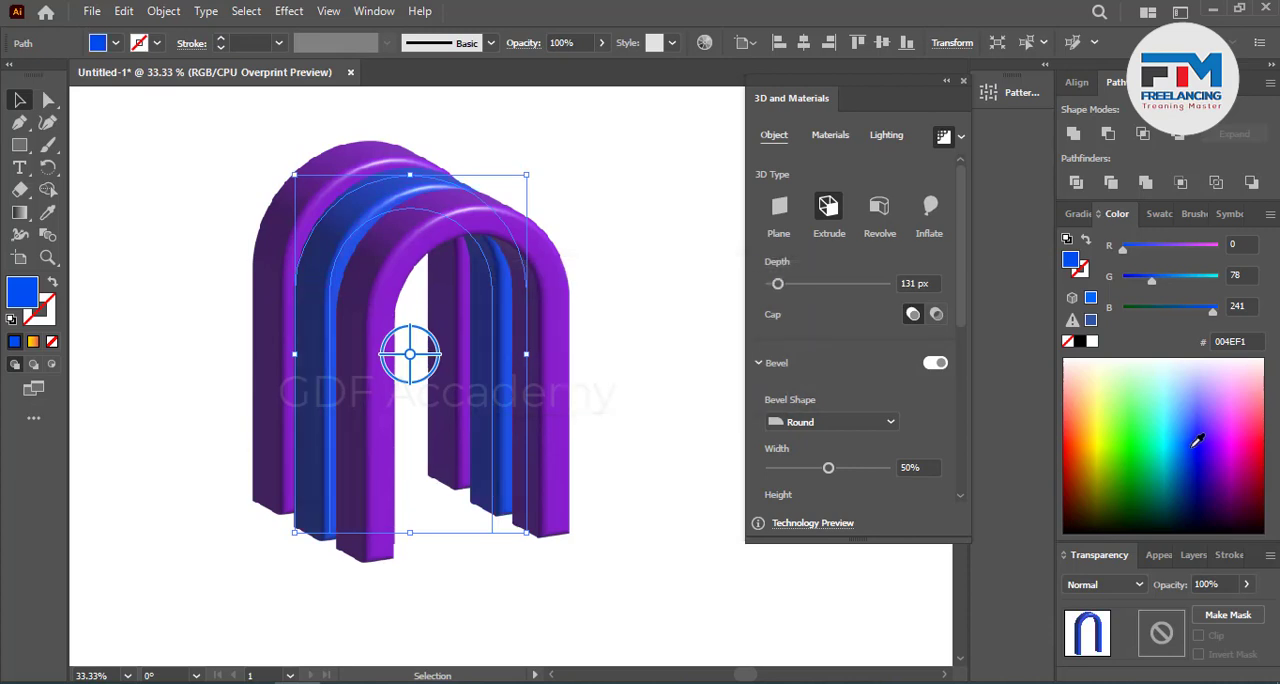
left_click(1182, 432)
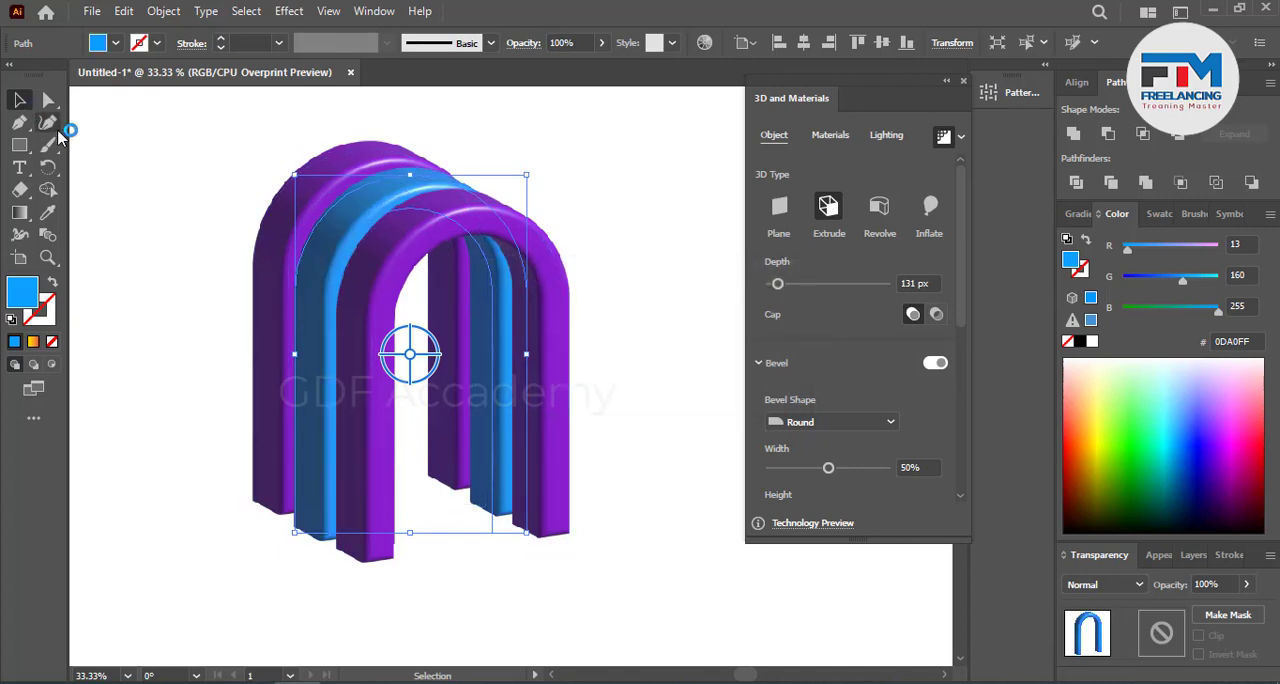
Step: Fill the front arch with yellow F0FF23 and deselect it
left_click(549, 429)
left_click(1104, 425)
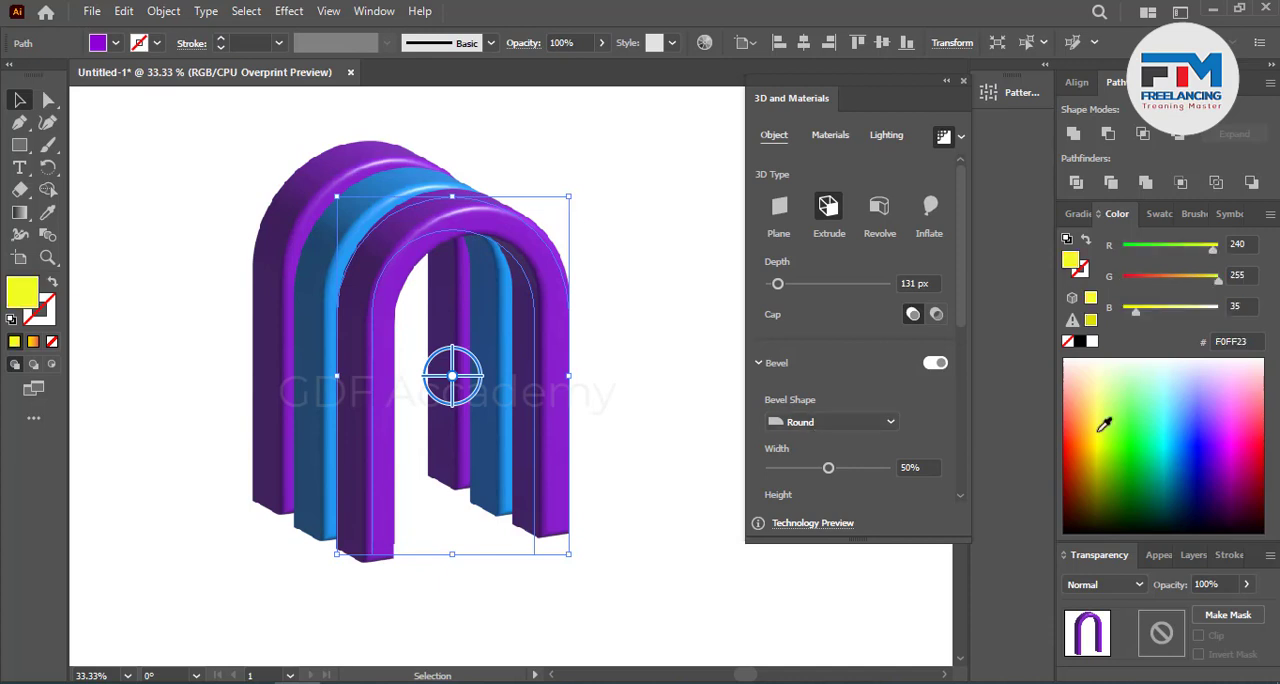
left_click(651, 395)
Step: Draw a circle over the lower opening of the front arch, nearly as wide as the arch
scroll(330, 443, "down", 3)
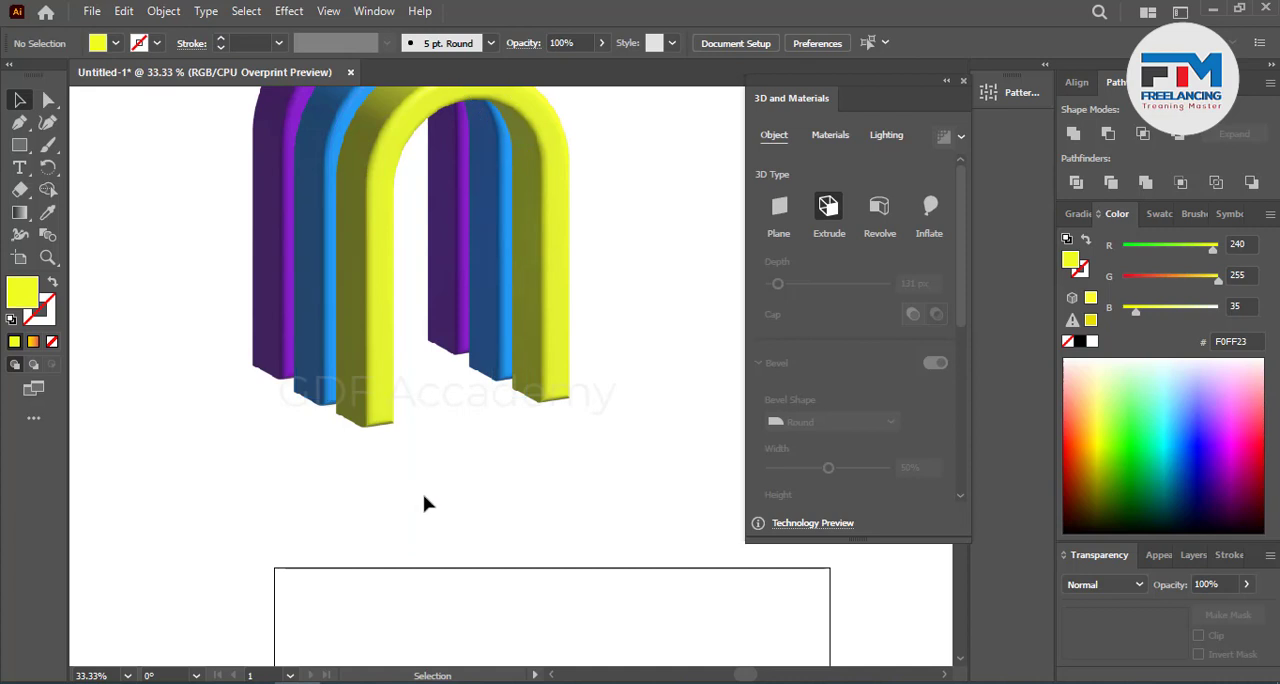
scroll(428, 503, "up", 1)
left_click_drag(22, 158, 62, 168)
left_click_drag(452, 383, 553, 473)
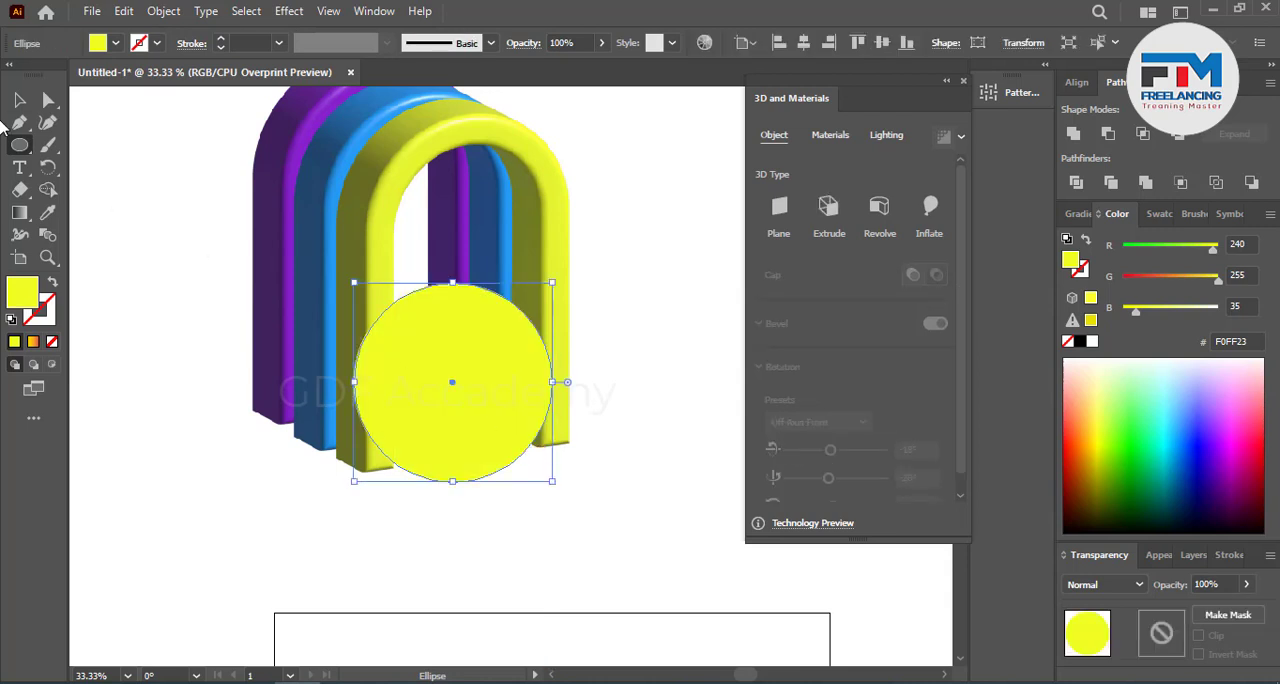
Step: Fill the new circle with pink FF49F6
left_click(19, 100)
left_click(1254, 452)
left_click_drag(1254, 452, 1238, 413)
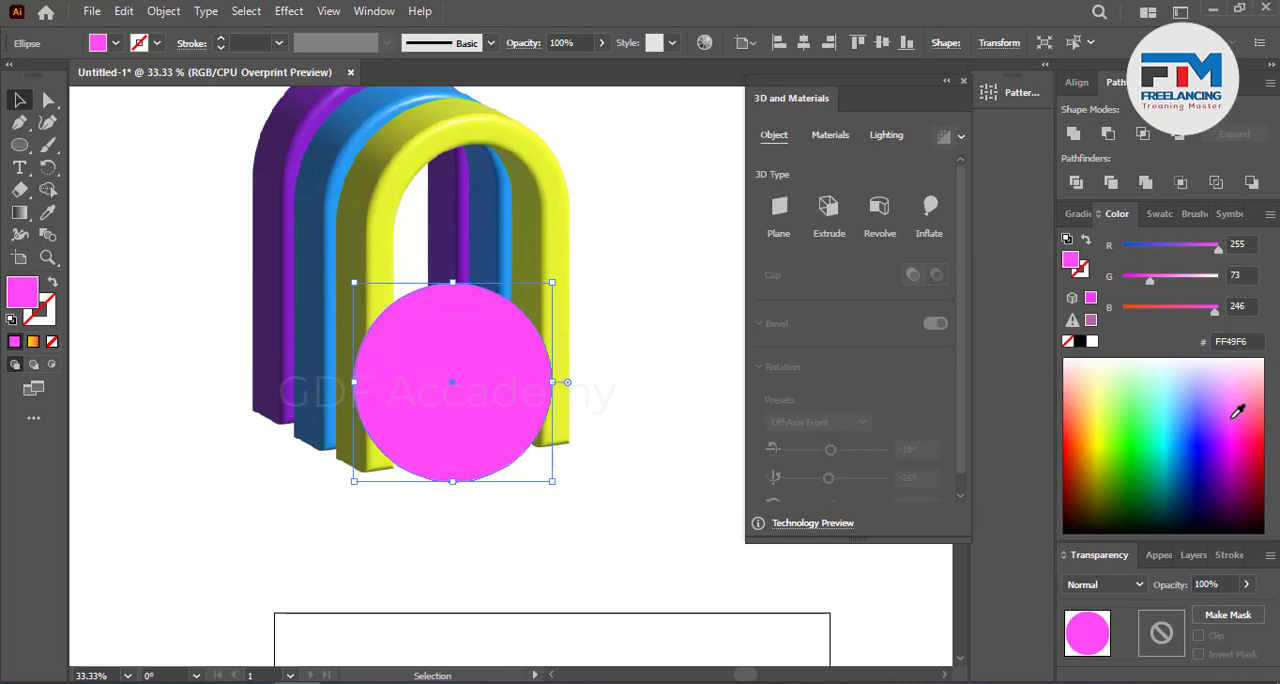
Step: Inflate the pink circle into a 3D sphere with a depth of 27 px and a volume of 74%
left_click(933, 207)
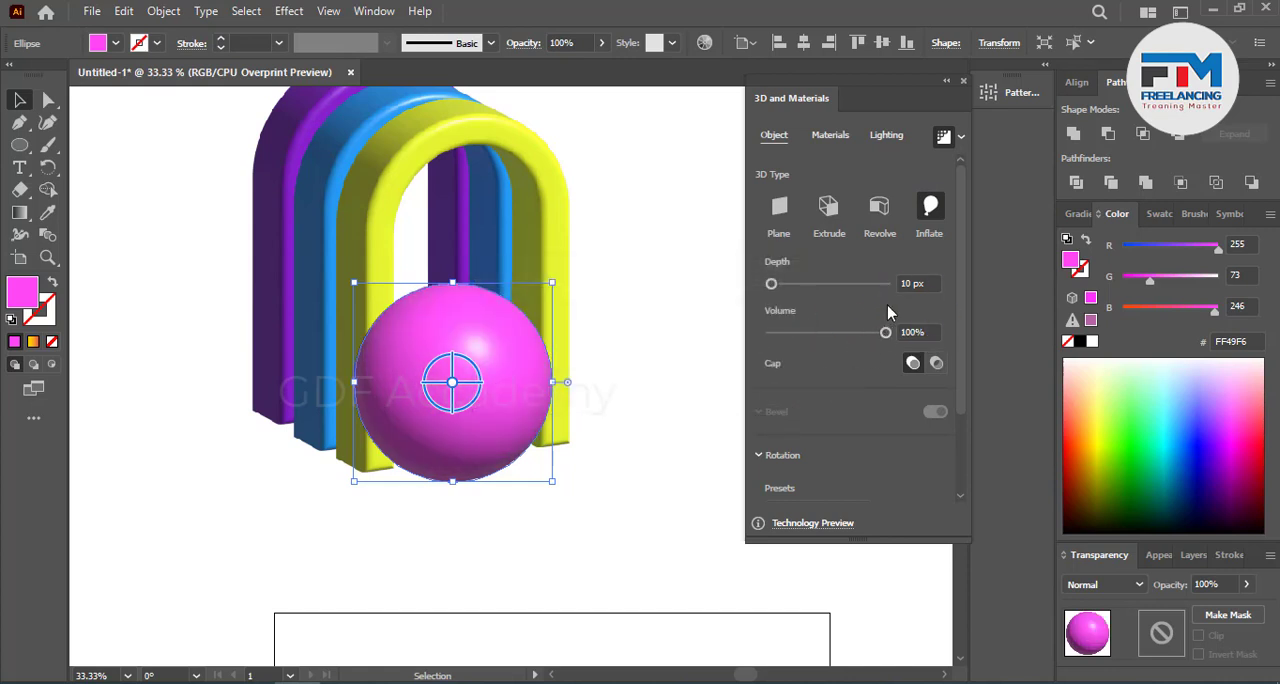
left_click(915, 285)
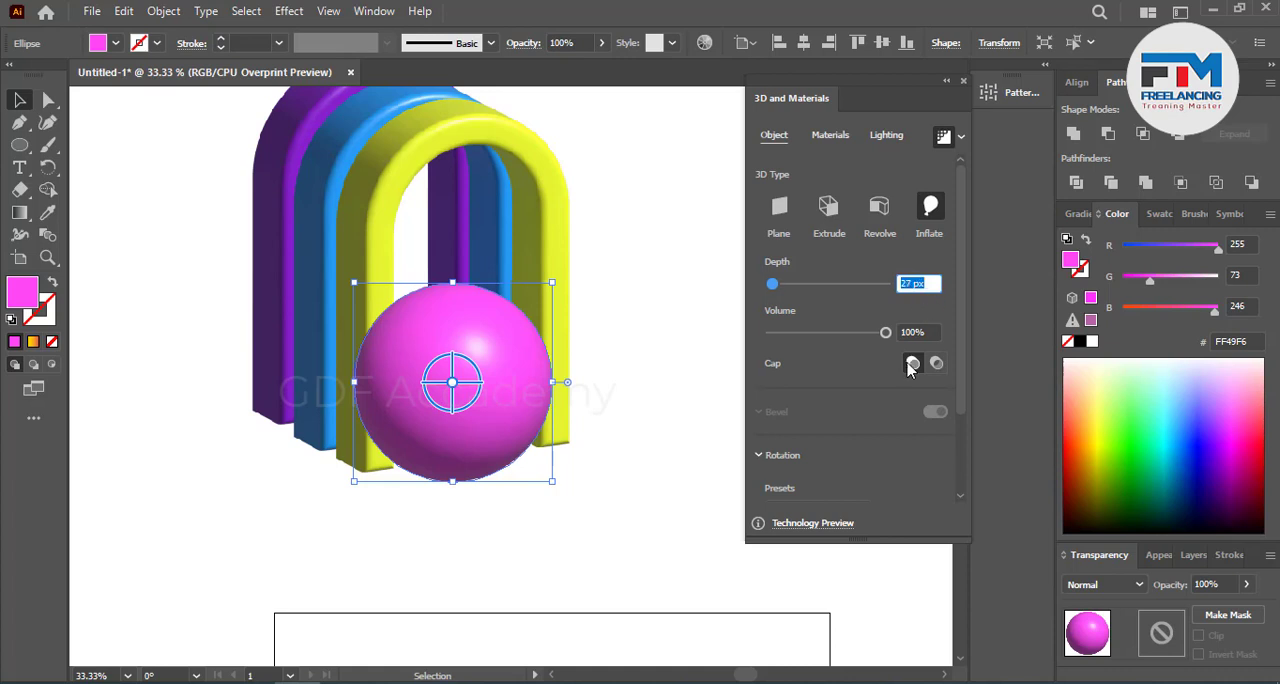
left_click(916, 332)
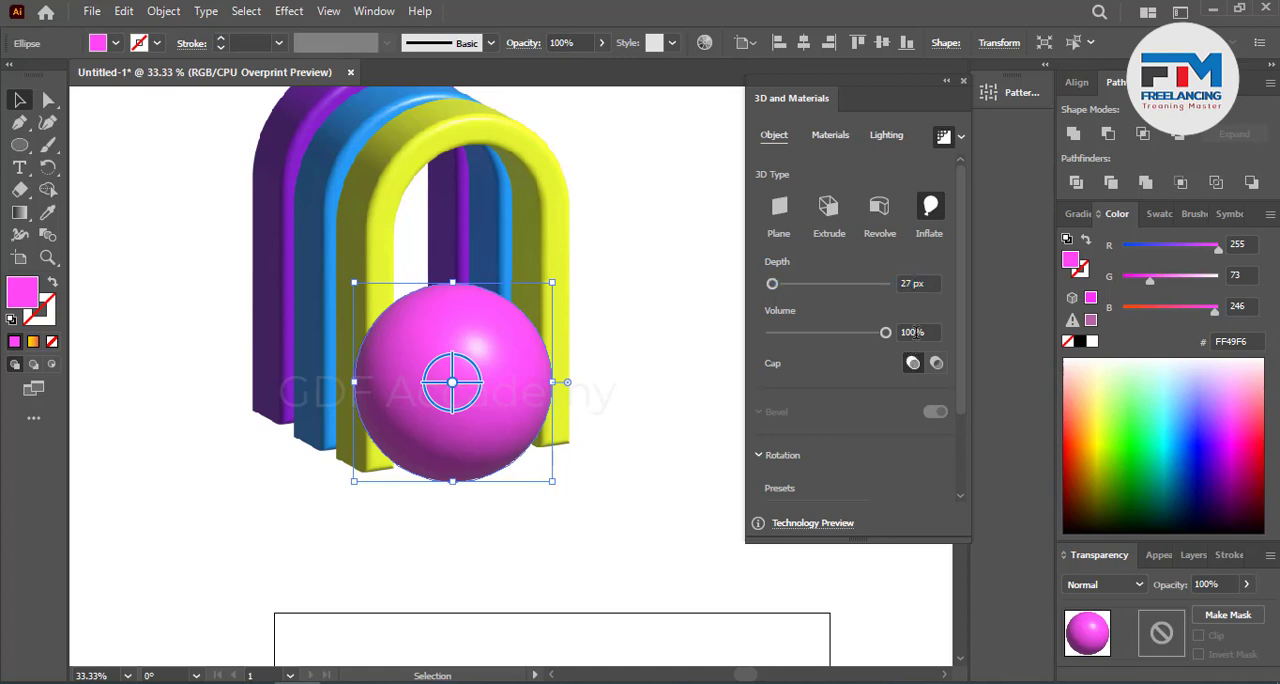
left_click(915, 332)
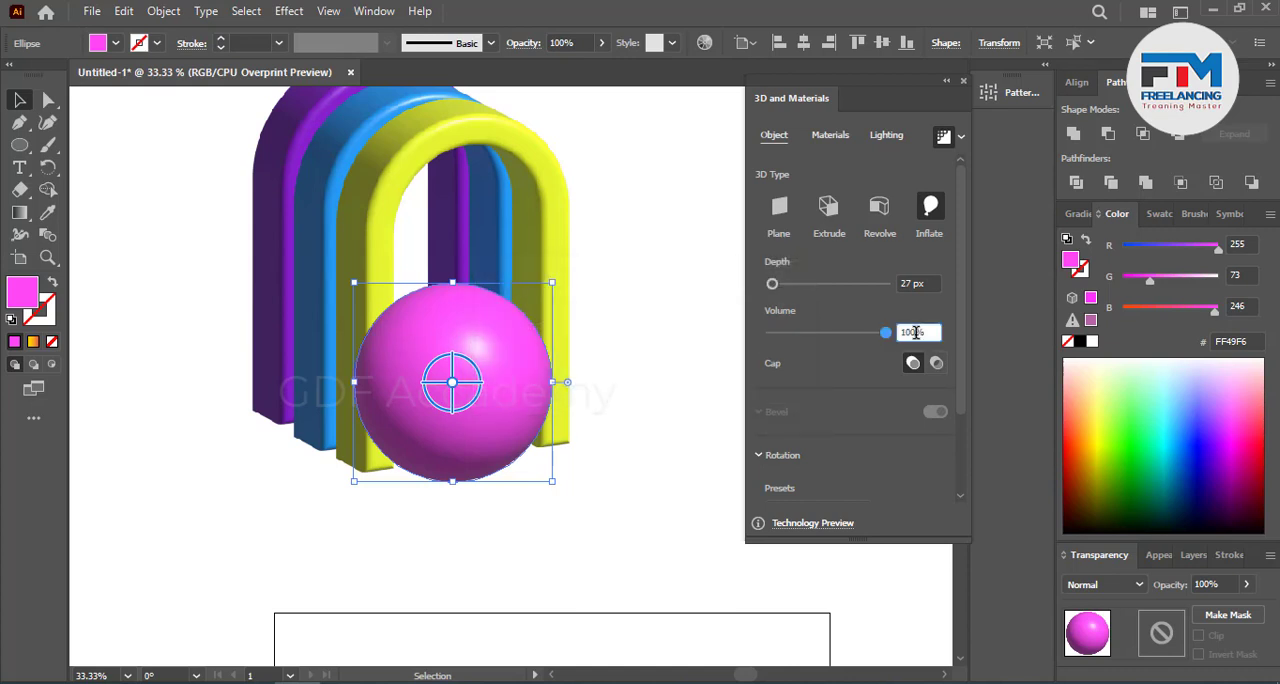
key("Down")
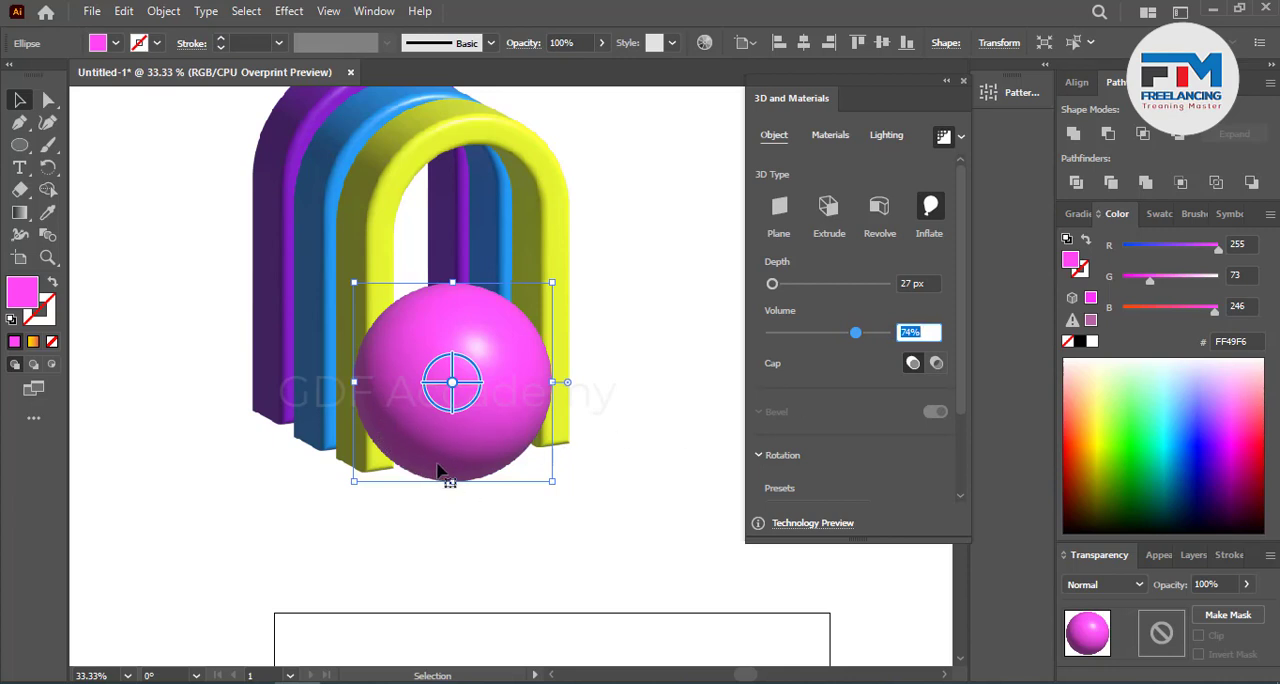
Step: Lower the sphere's inflate depth to 15 px
left_click(910, 284)
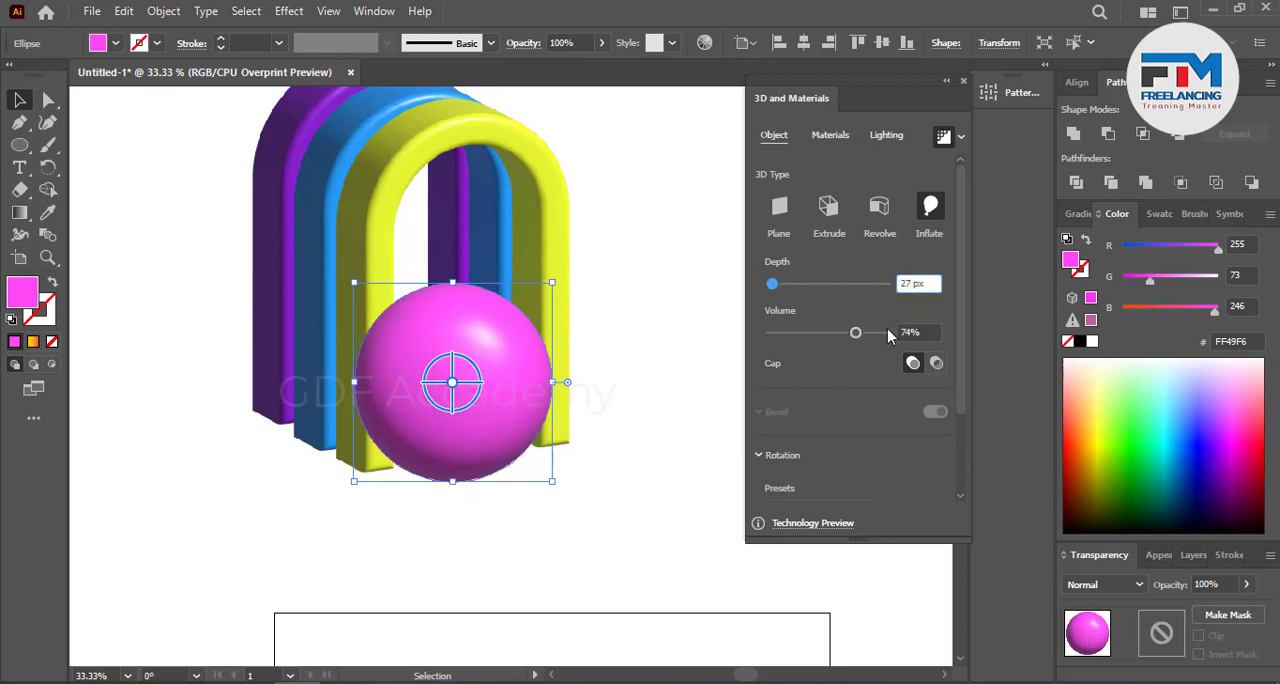
scroll(916, 281, "down", 2)
scroll(916, 283, "down", 11)
left_click(925, 333)
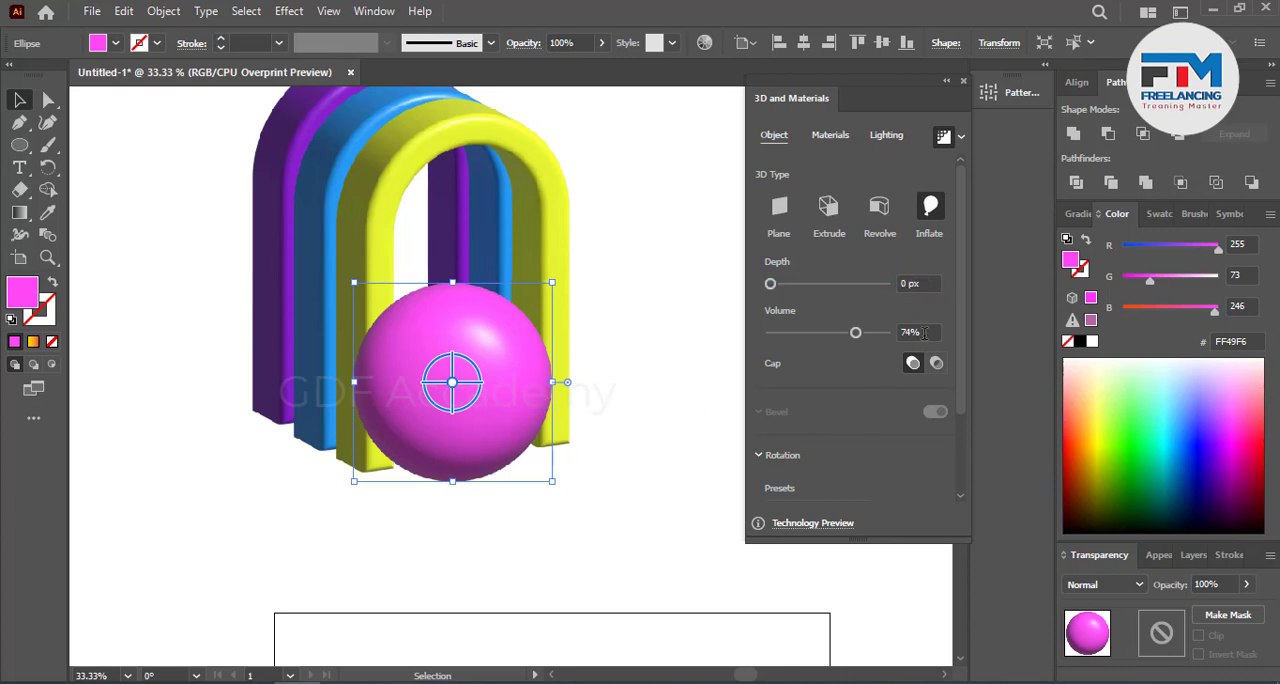
left_click(925, 333)
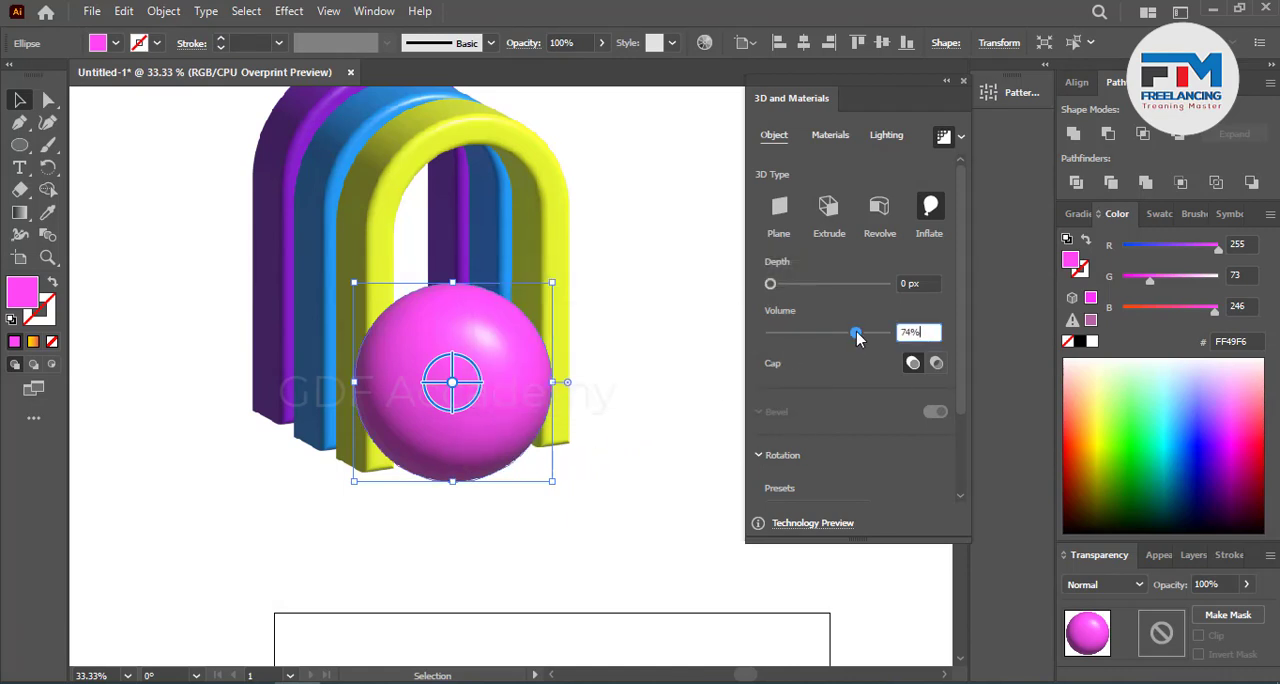
left_click(908, 283)
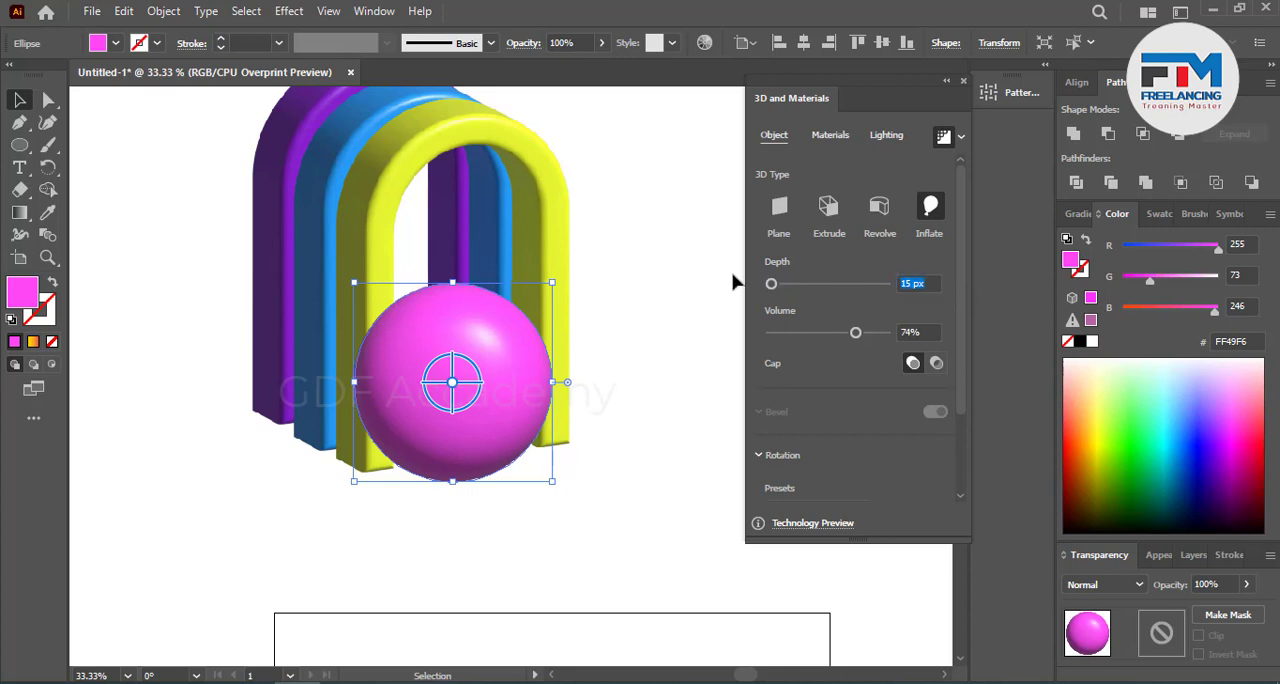
left_click(705, 331)
Step: Move the pink sphere slightly up in the arch opening and bring the yellow arch to the front, leaving nothing selected
left_click_drag(455, 420, 451, 399)
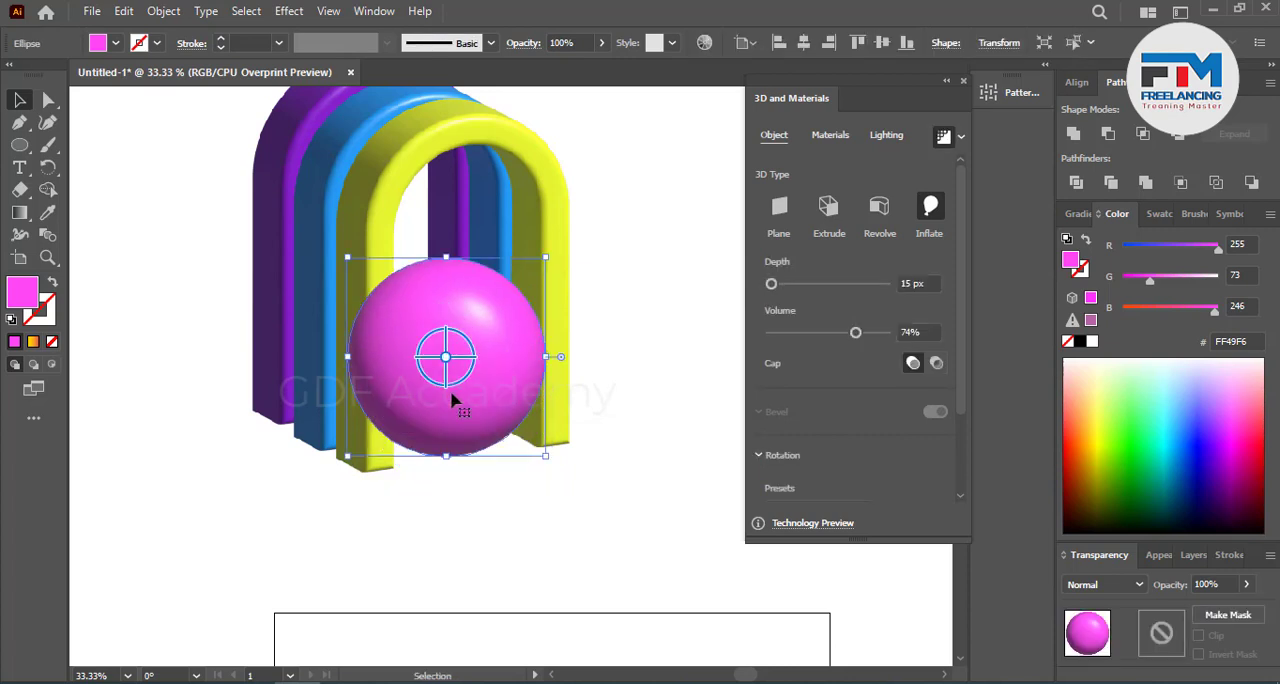
right_click(562, 302)
mouse_move(648, 586)
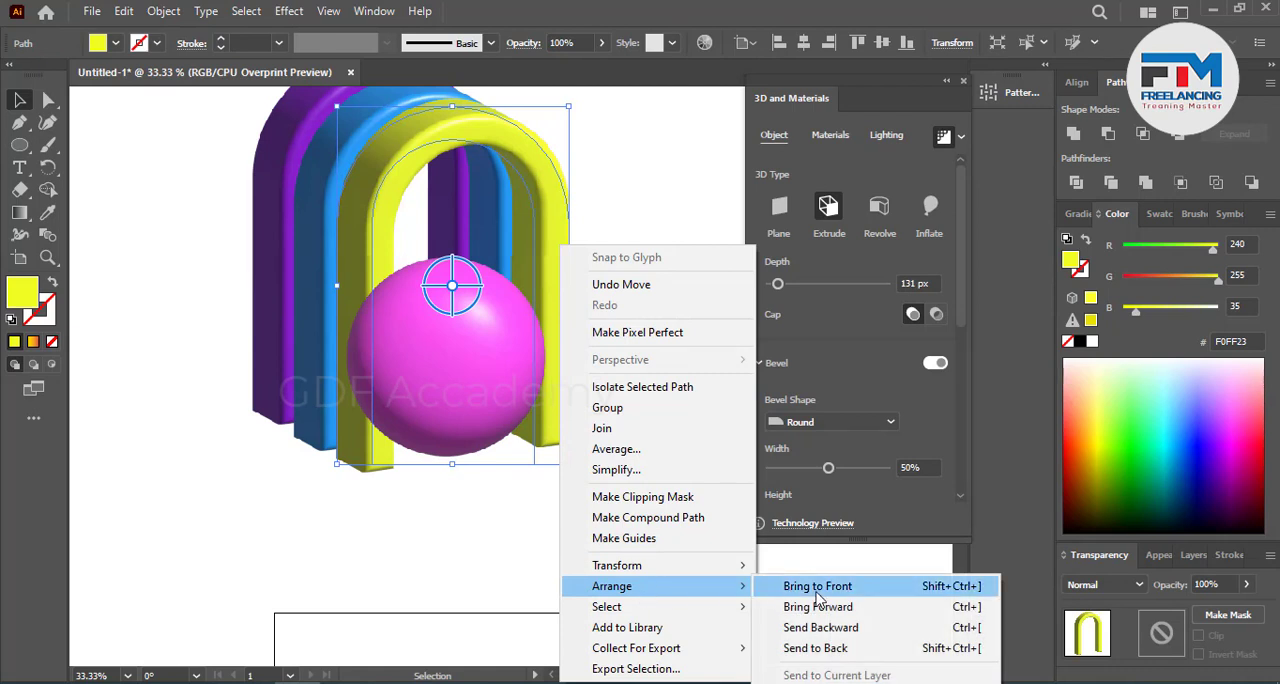
left_click(812, 588)
left_click(560, 495)
Step: Move the pink sphere up and to the left so it sits between the yellow and blue arches
scroll(560, 495, "up", 5)
scroll(430, 472, "up", 1)
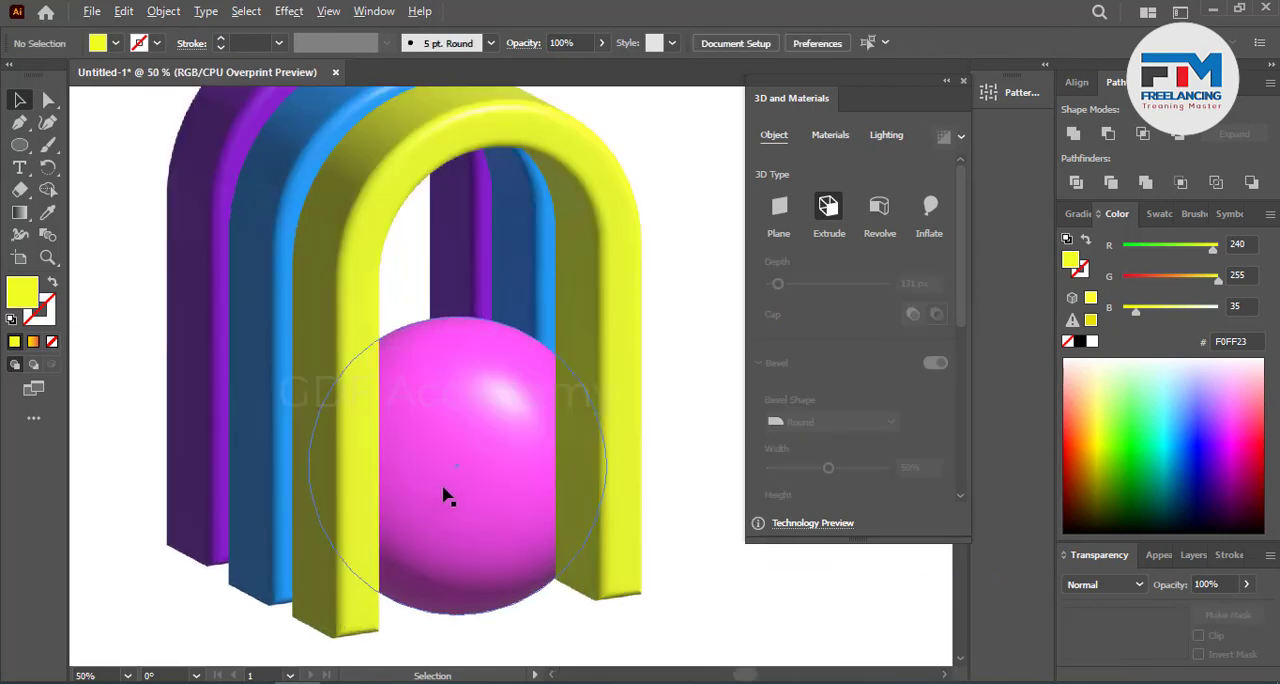
mouse_move(478, 484)
left_mouse_down()
mouse_move(441, 439)
mouse_move(484, 464)
left_mouse_up()
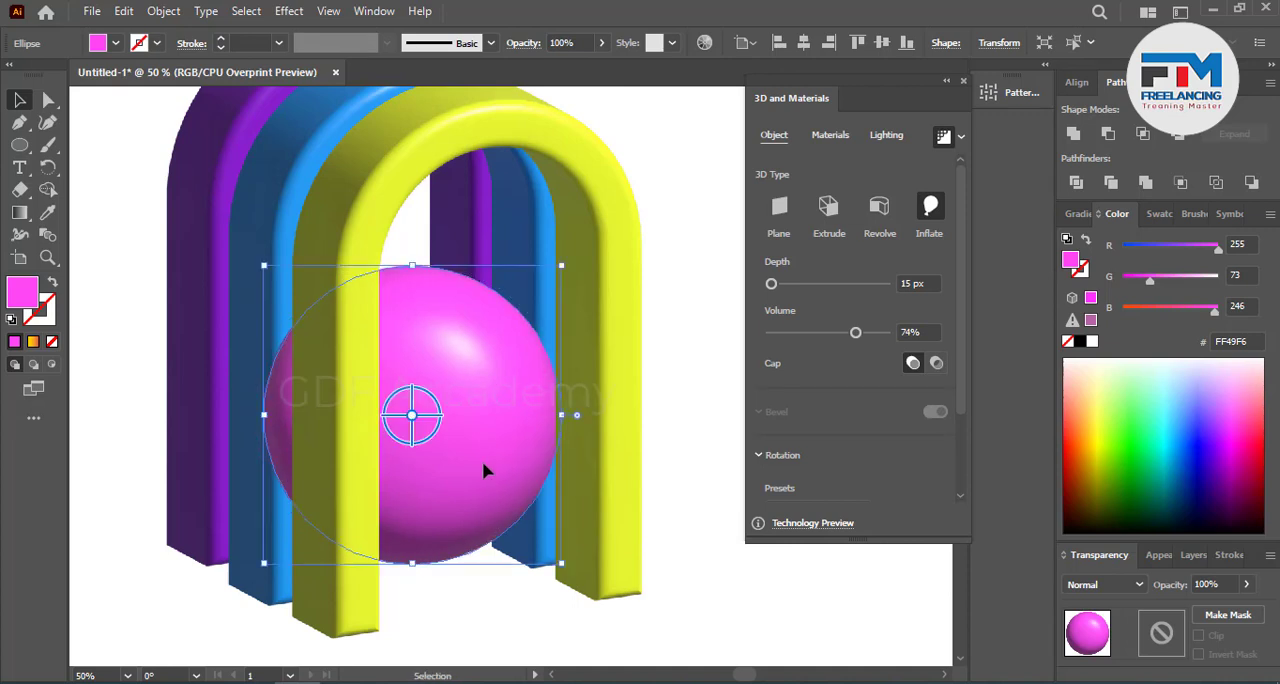
Step: Scale the pink sphere down proportionally around its centre, nudge it right in the arch opening, and deselect it
key("shift")
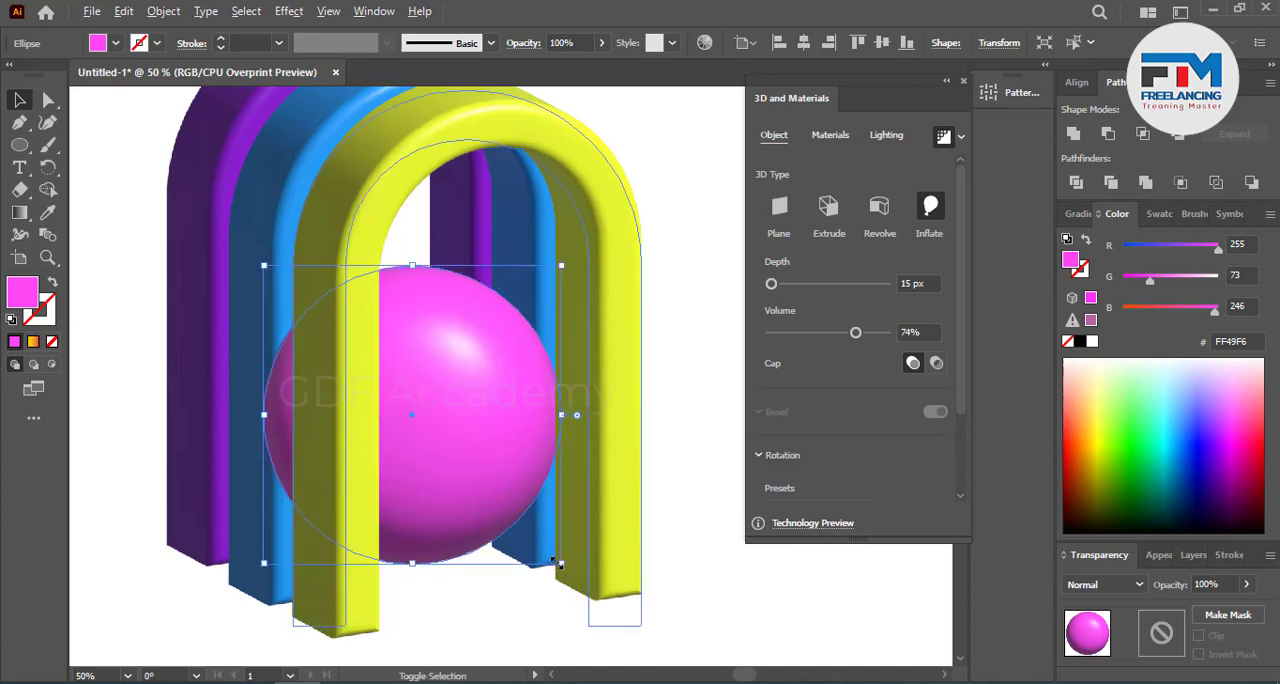
left_click_drag(558, 563, 539, 541)
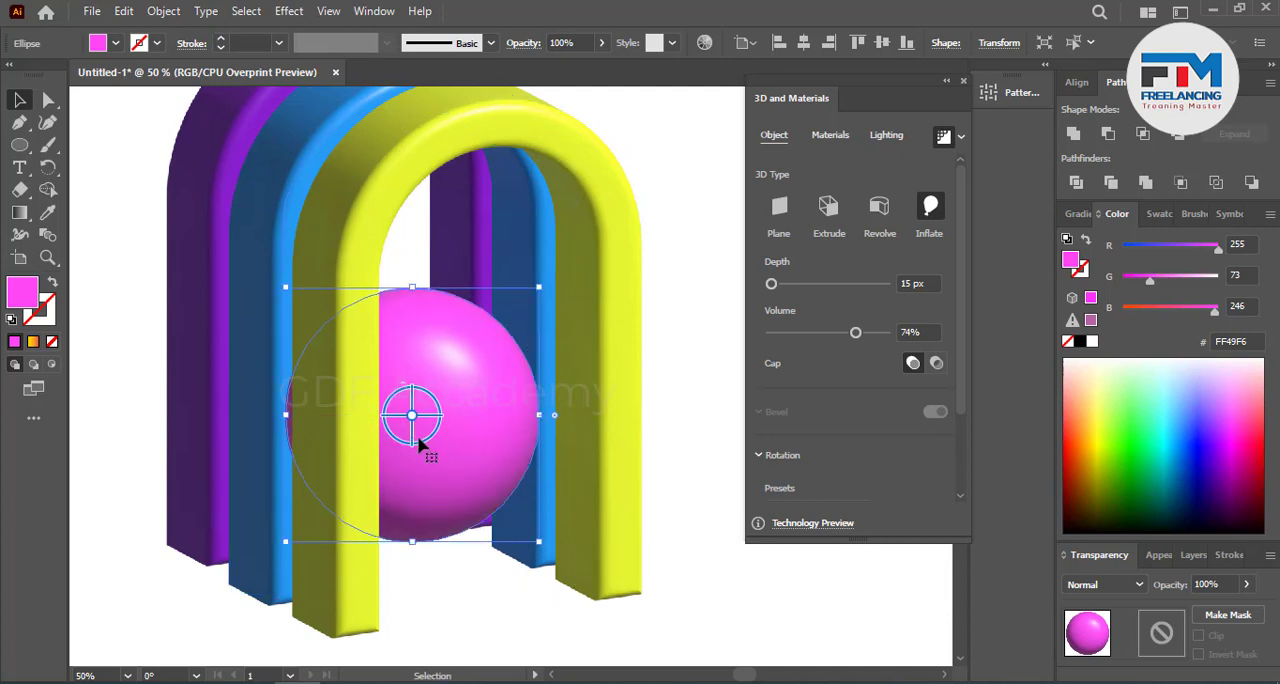
left_click_drag(463, 456, 477, 456)
scroll(550, 555, "down", 2)
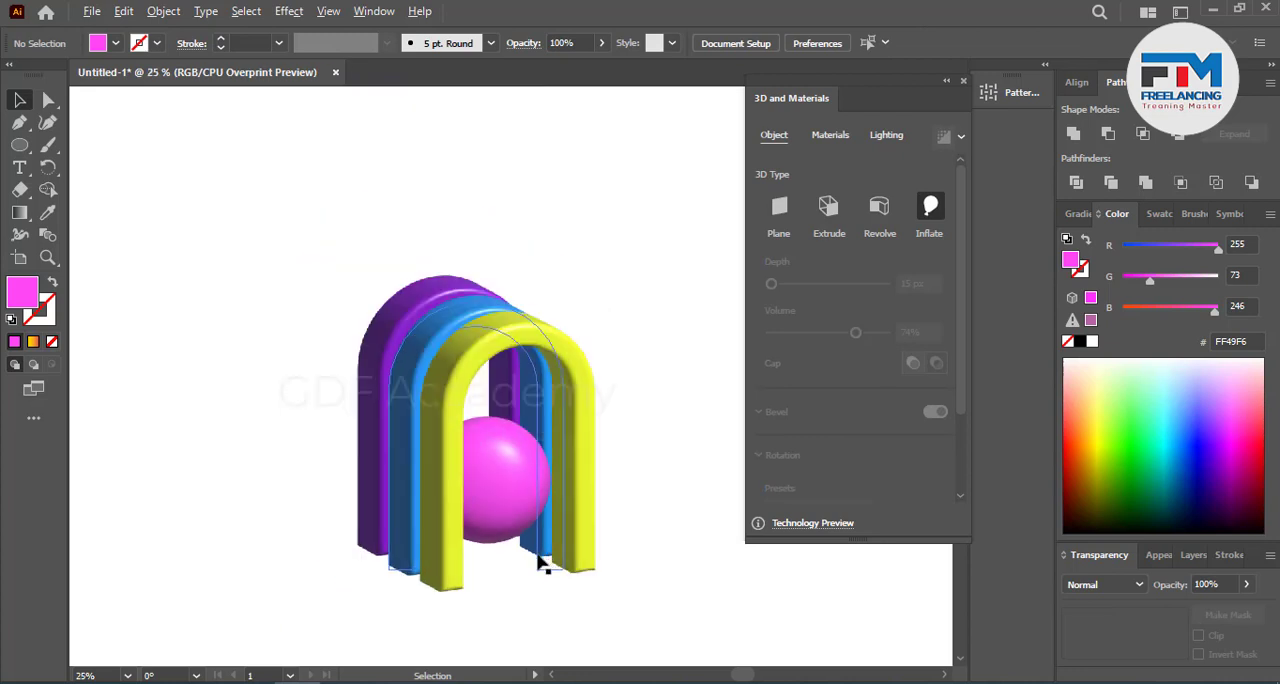
Step: Select all three arches and the pink sphere together and move them down onto the artboard
scroll(285, 545, "down", 3)
scroll(503, 544, "up", 2)
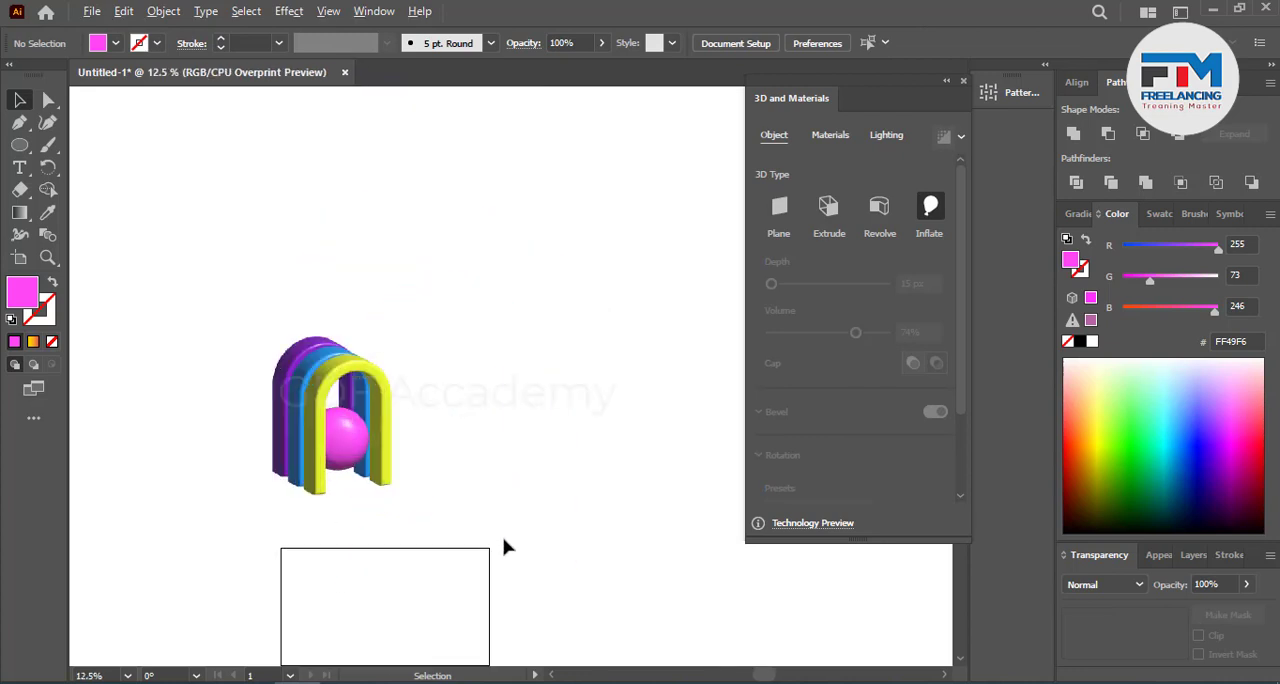
scroll(520, 510, "down", 2)
scroll(490, 465, "down", 2)
scroll(432, 453, "up", 2)
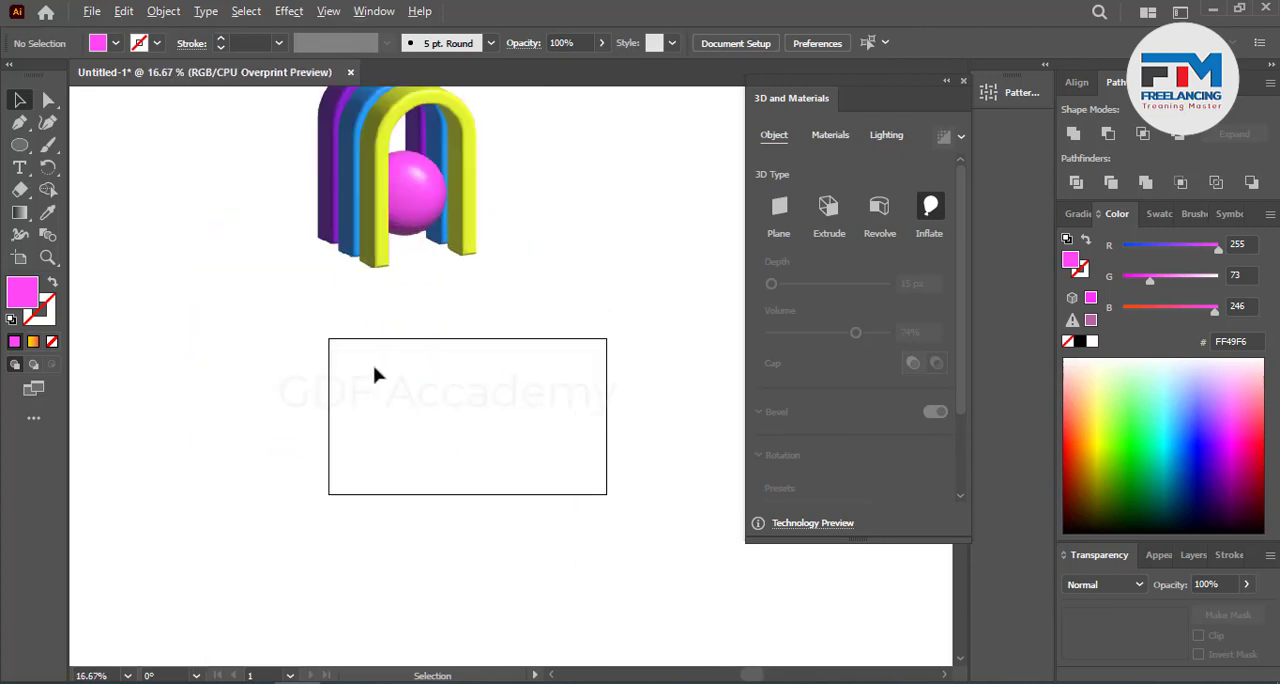
scroll(331, 351, "up", 2)
left_click_drag(237, 157, 584, 413)
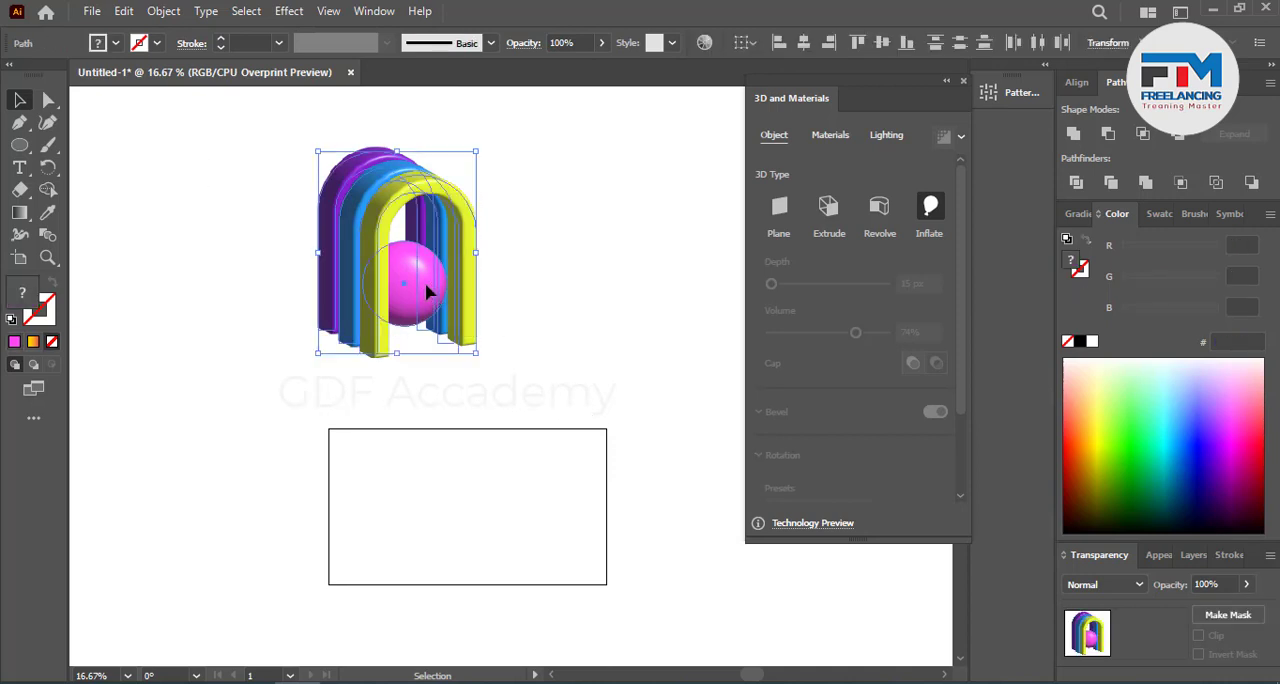
left_click_drag(436, 286, 465, 524)
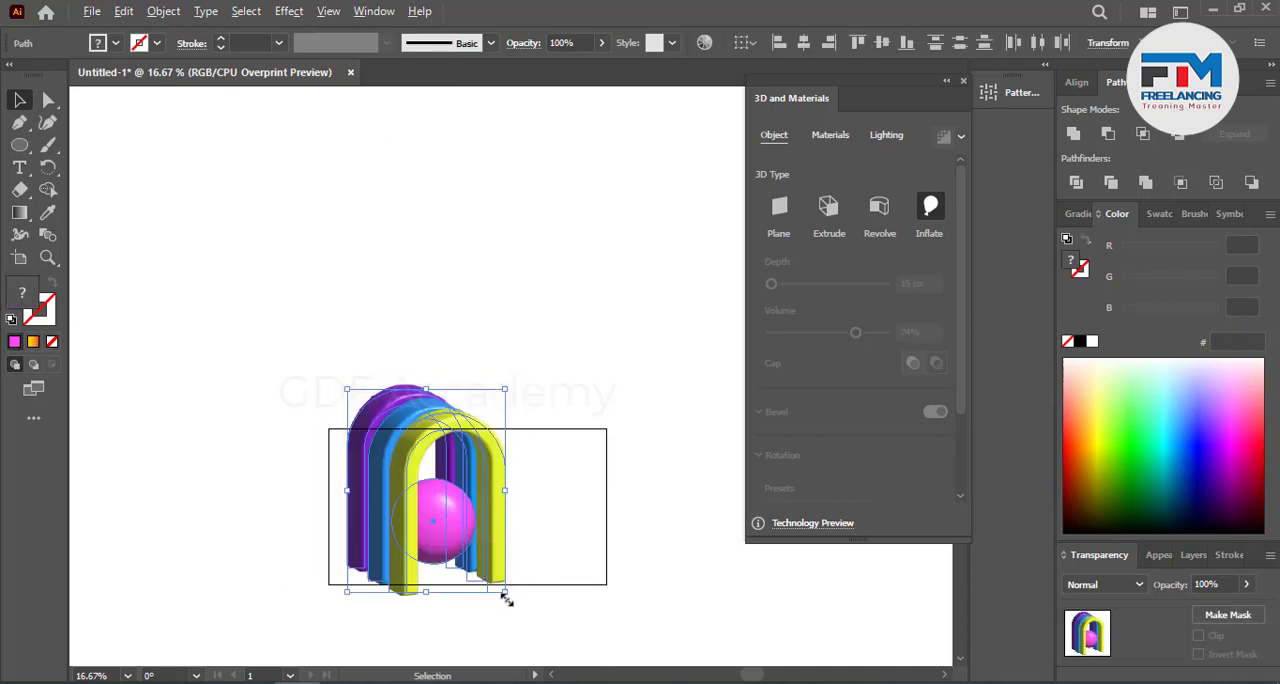
Step: Scale the selected arches and sphere down proportionally around their centre to about 456 × 586 px, and deselect them
left_click_drag(505, 585, 476, 583)
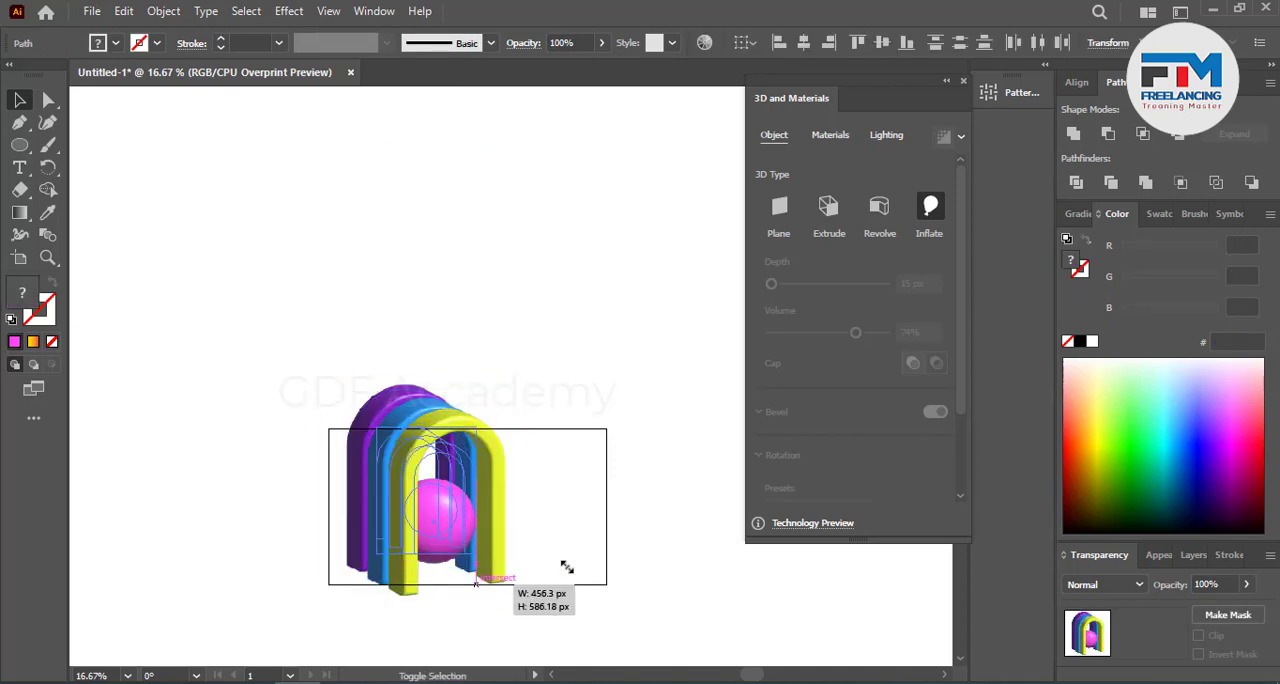
left_click_drag(566, 567, 566, 567)
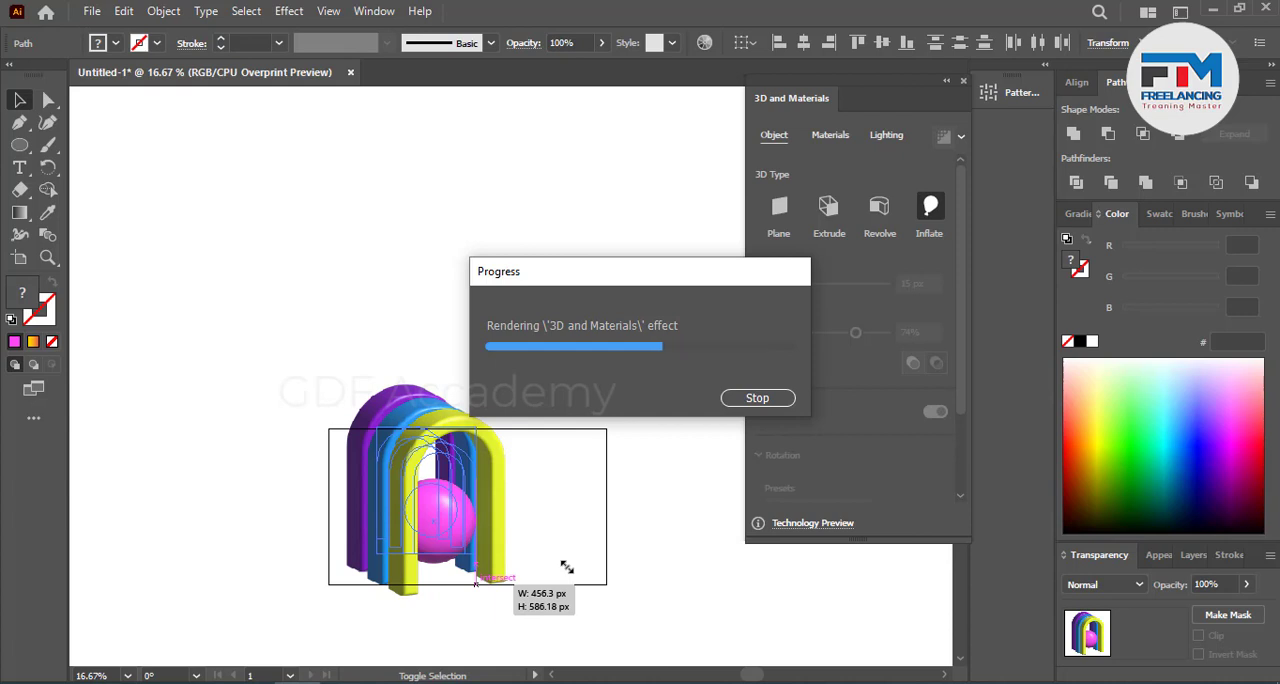
left_click(620, 506)
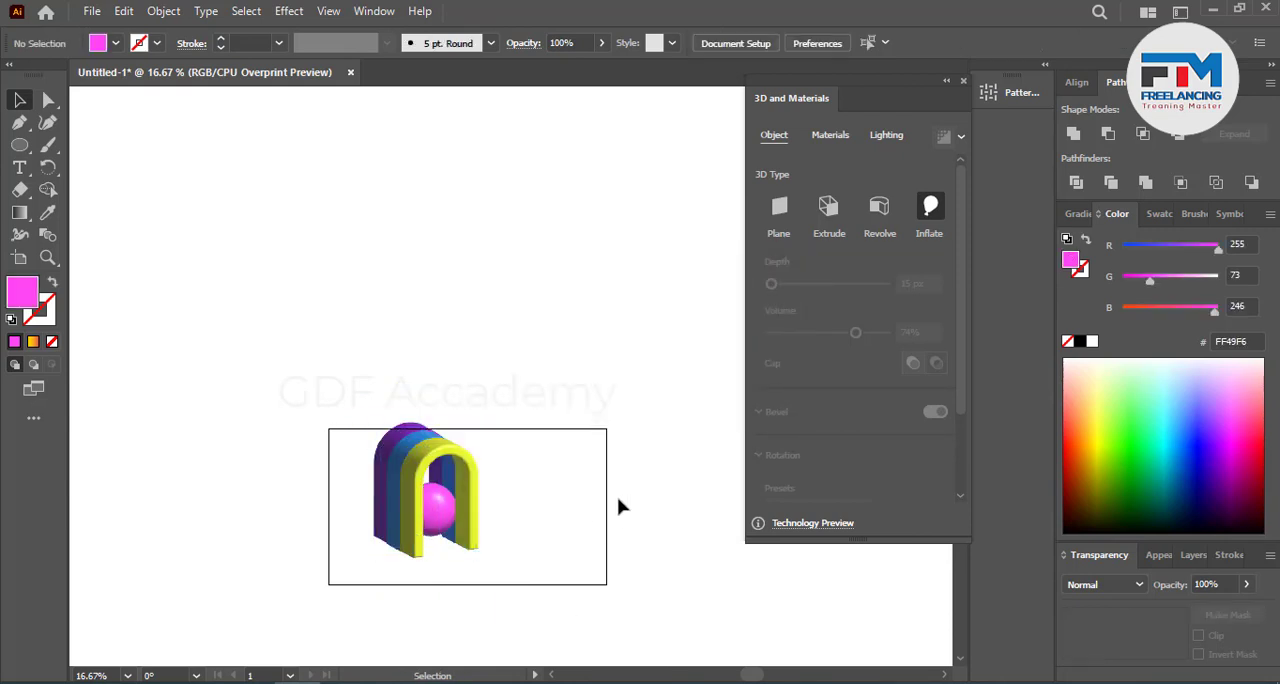
scroll(620, 506, "down", 2)
scroll(361, 428, "up", 3)
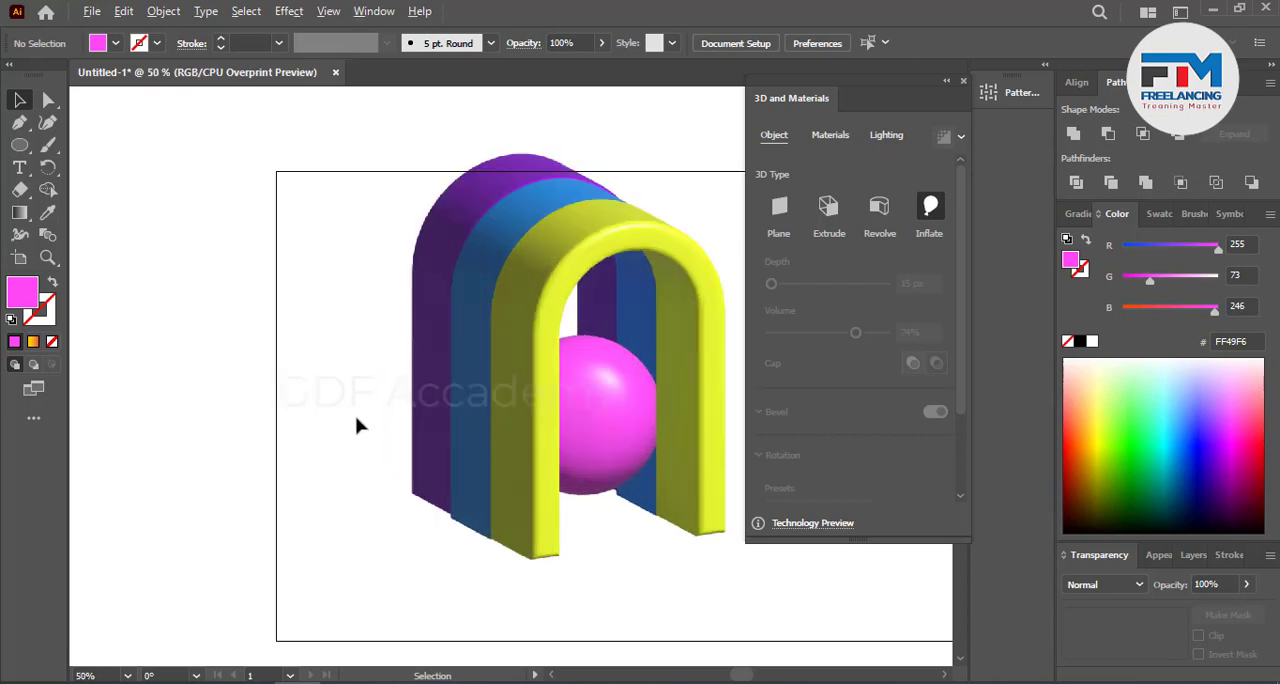